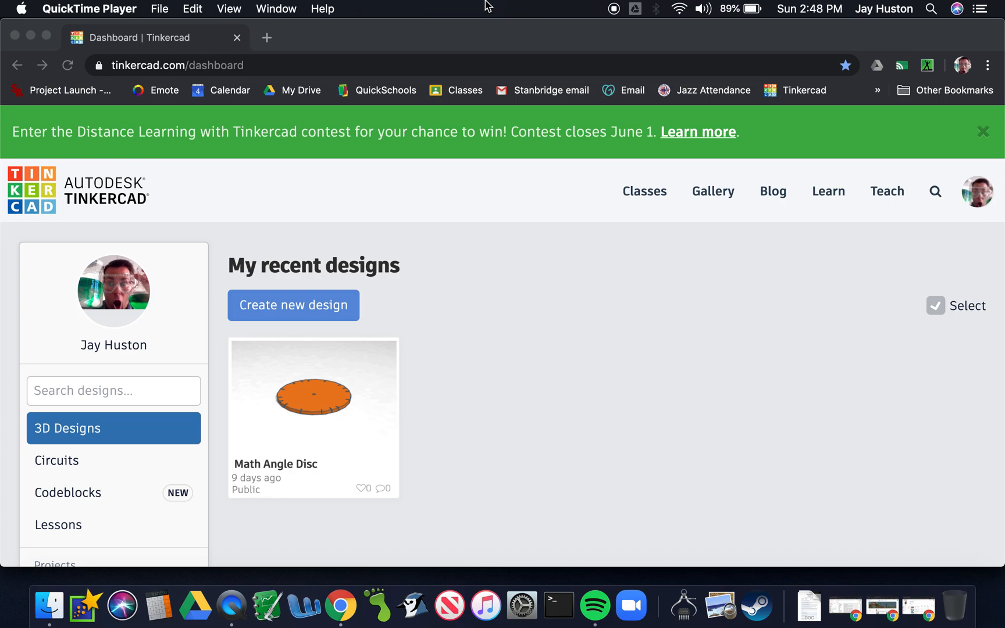
# Open the projects in the Learn section and switch them from 3D to Circuits.
pyautogui.click(839, 258)
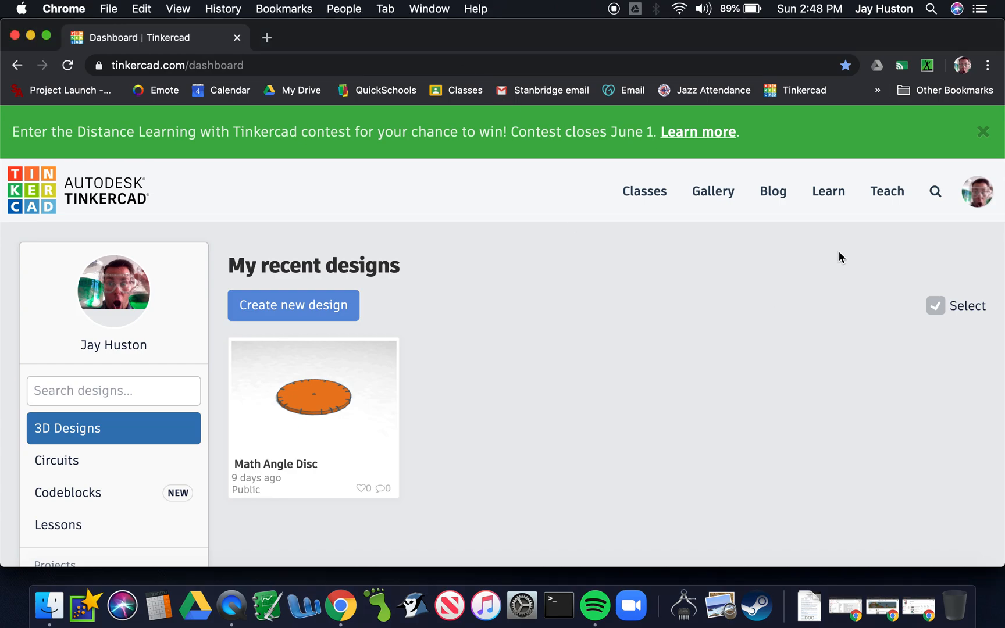
pyautogui.click(826, 195)
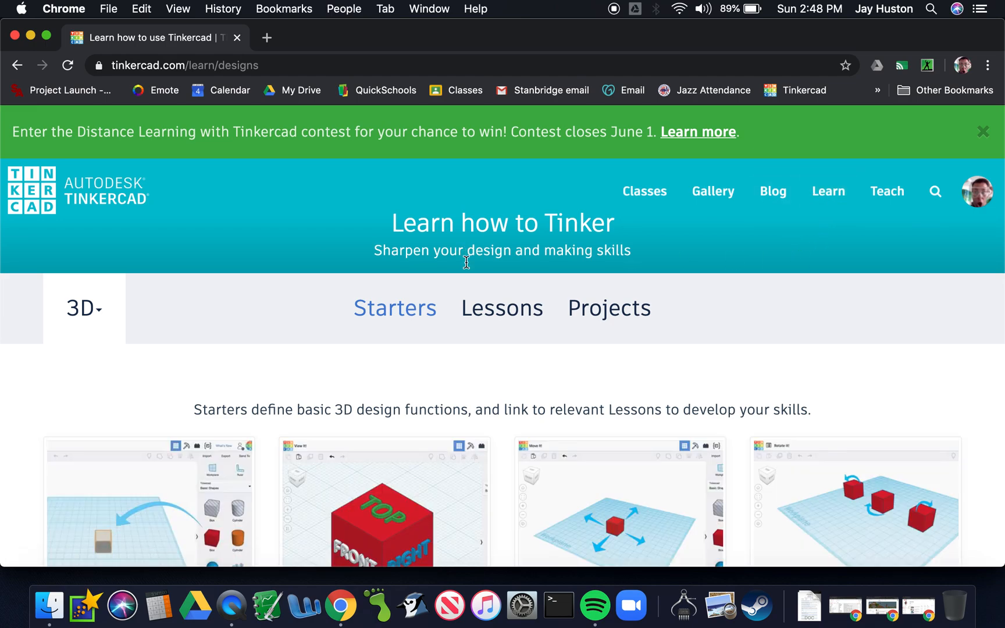
pyautogui.click(613, 314)
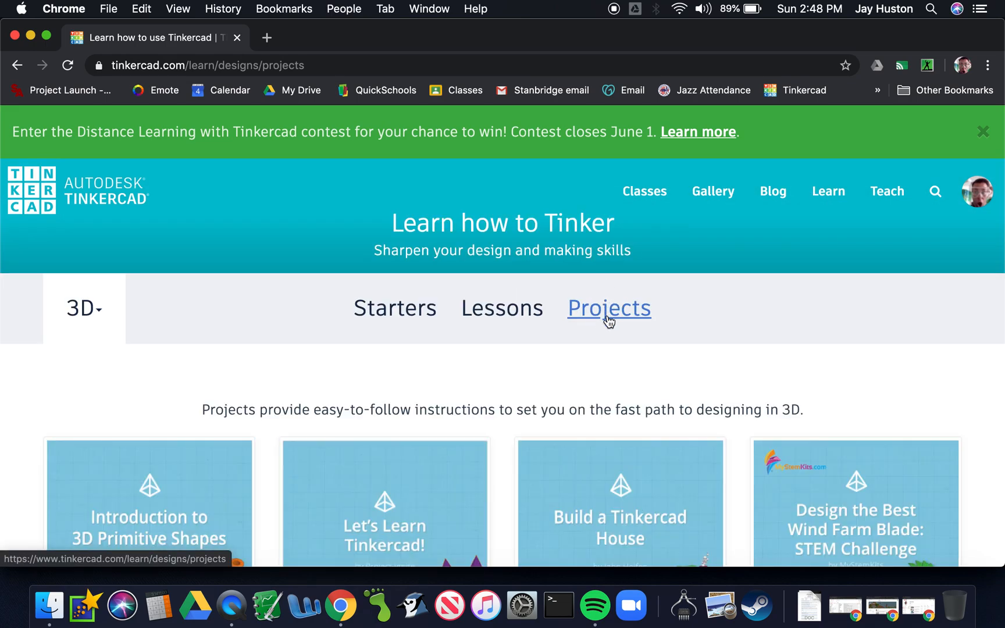
pyautogui.click(80, 314)
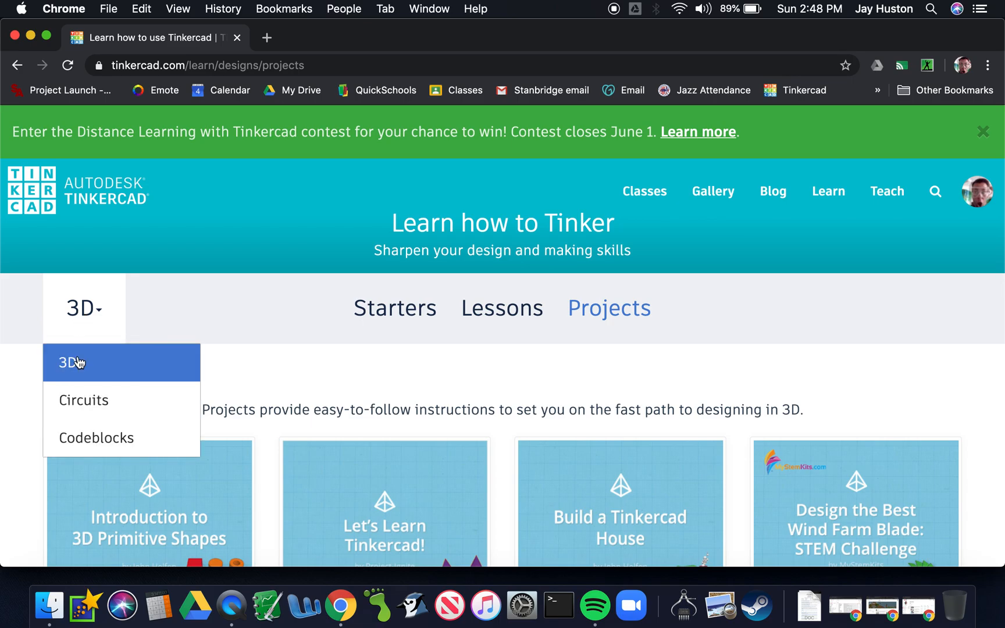
pyautogui.click(84, 401)
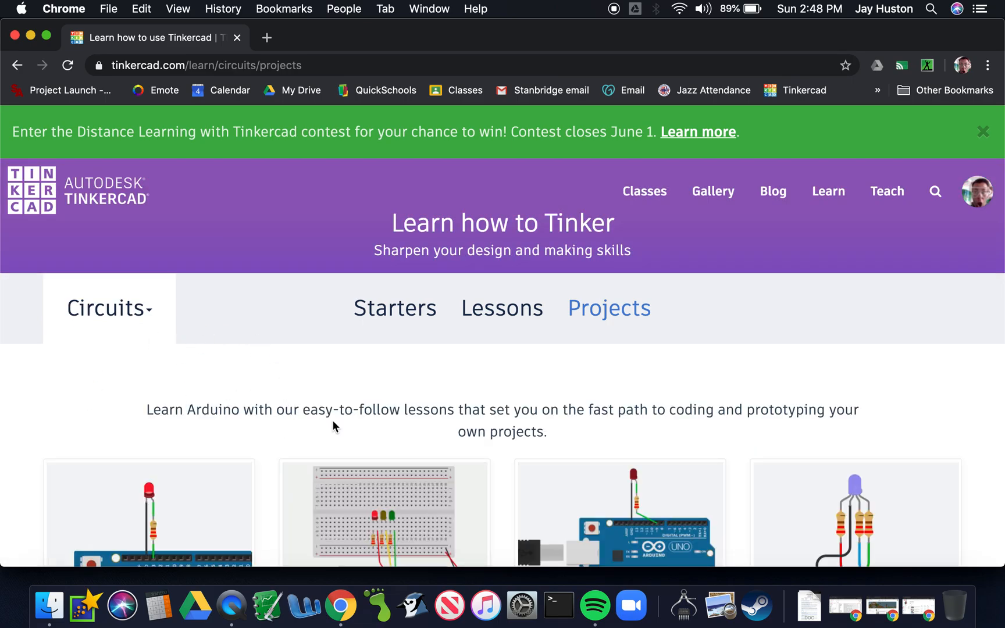
# Look through the Arduino circuit projects and open "Blink an LED With Digital Output".
pyautogui.scroll(-15, 333, 423)
pyautogui.scroll(8, 334, 427)
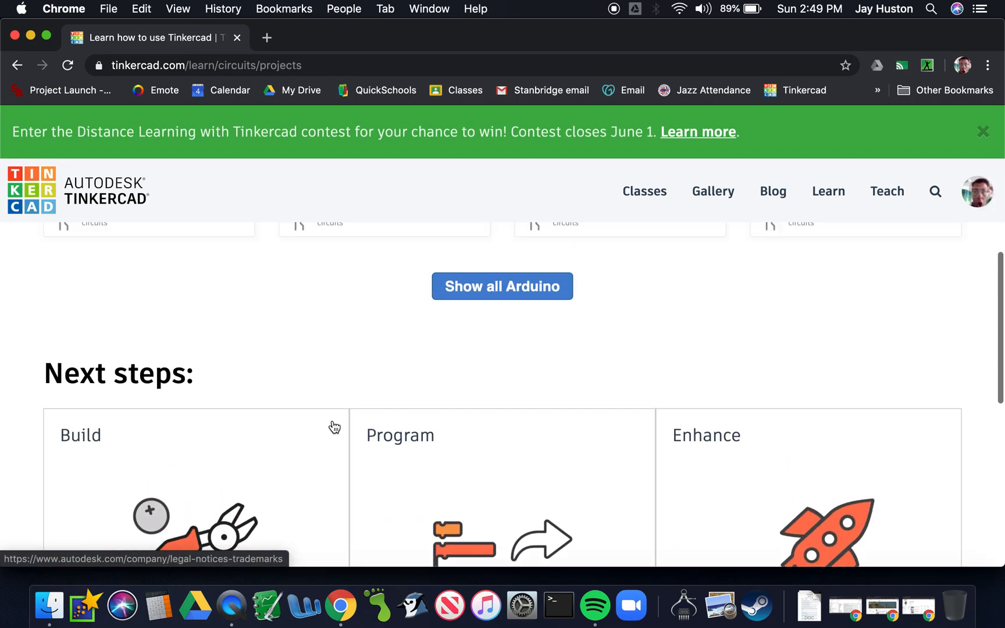
pyautogui.scroll(8, 334, 423)
pyautogui.scroll(-5, 333, 420)
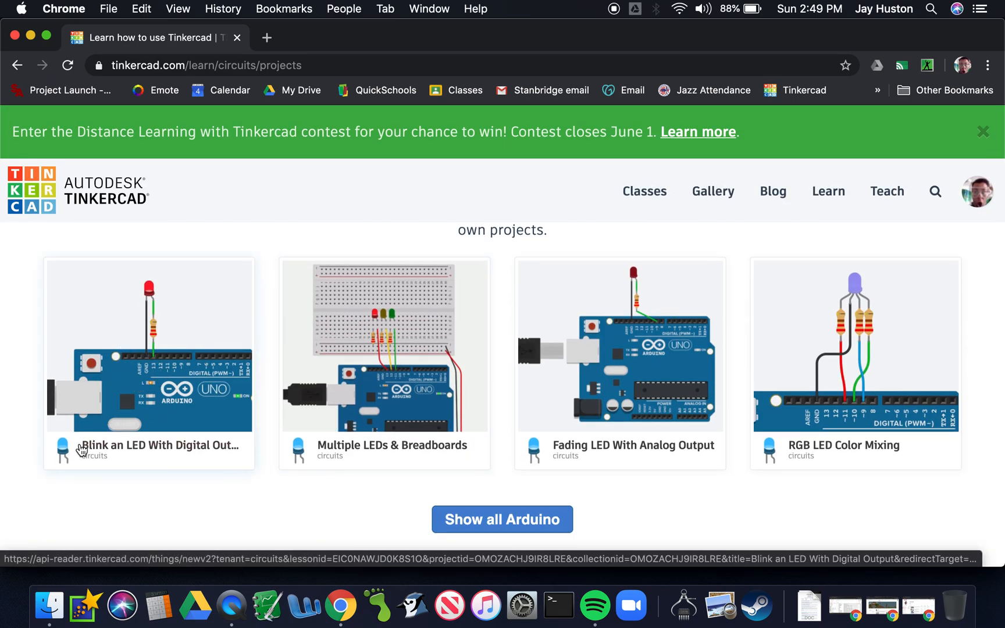
pyautogui.scroll(5, 168, 458)
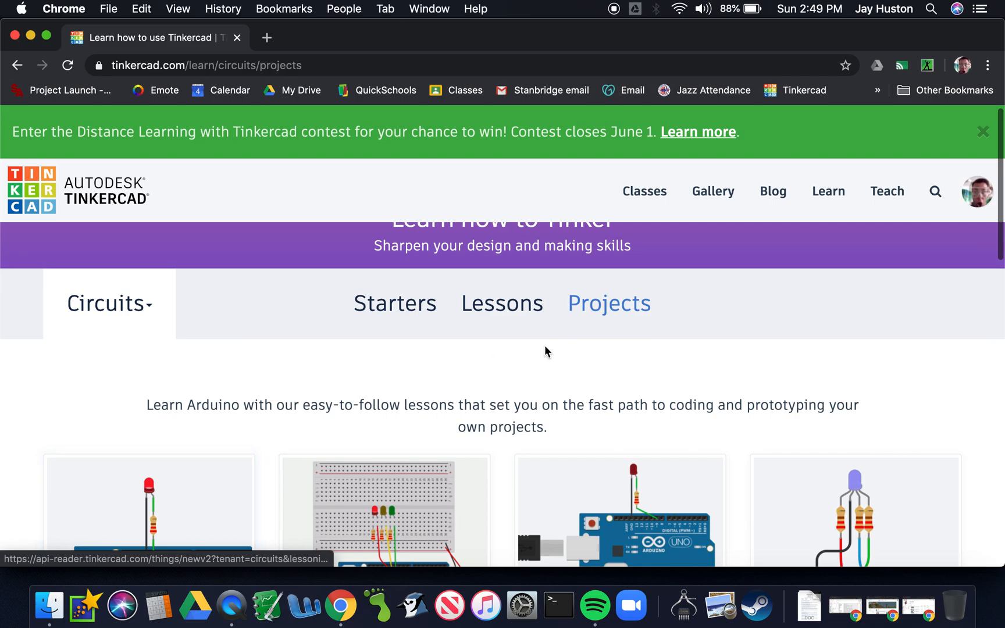
pyautogui.scroll(-4, 142, 538)
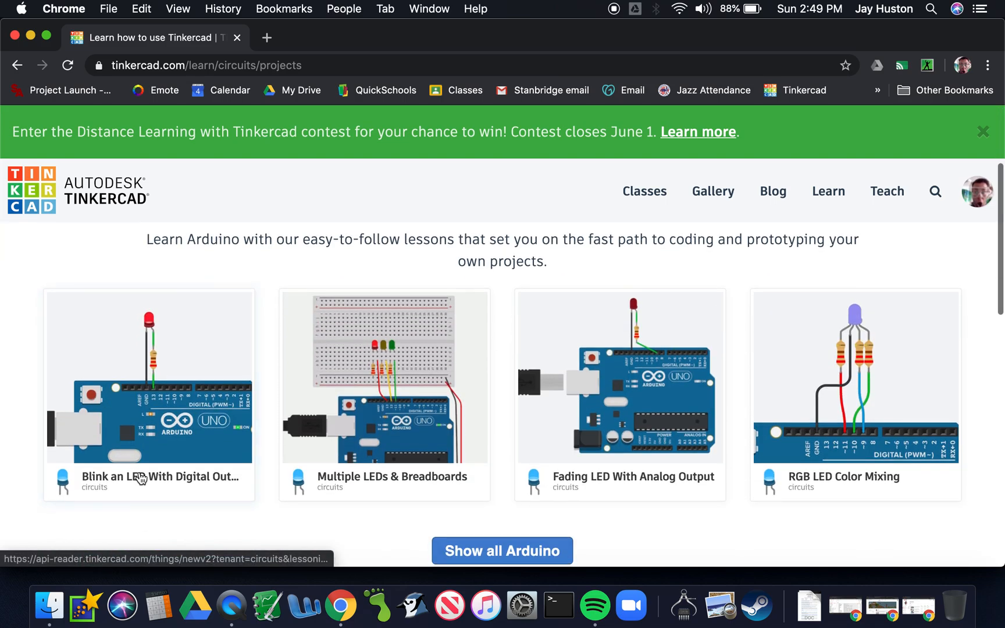
pyautogui.click(155, 406)
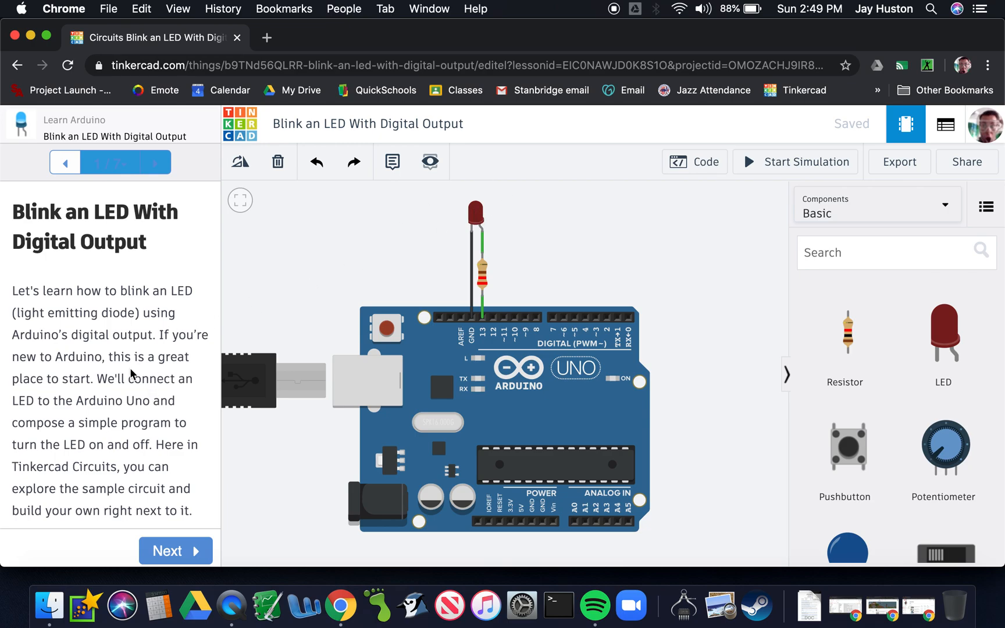
# Read the first lesson page's instructions, and run and stop the simulation of the sample LED circuit.
pyautogui.scroll(-5, 127, 373)
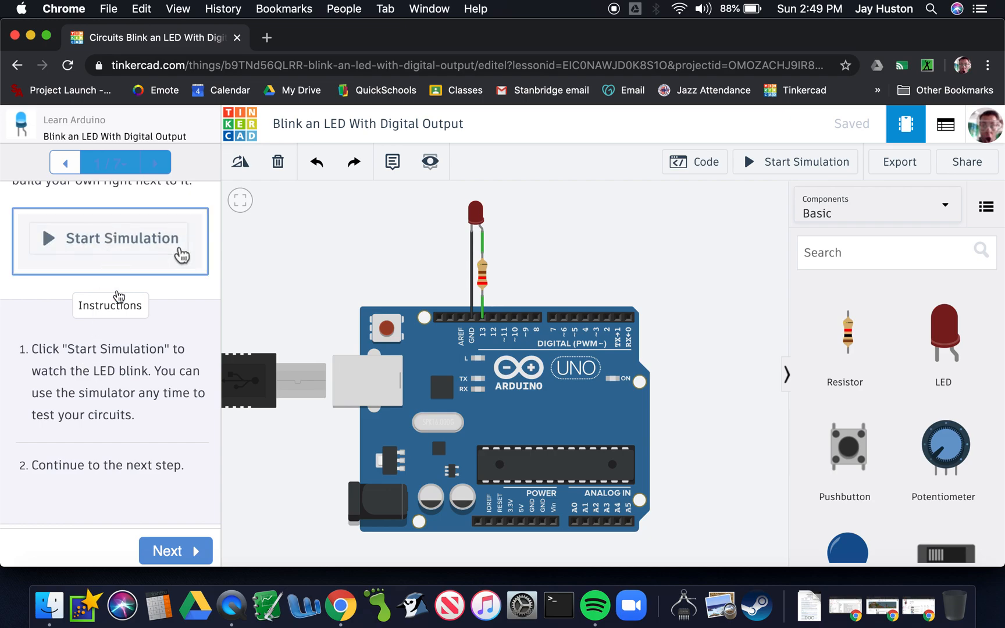
pyautogui.click(797, 164)
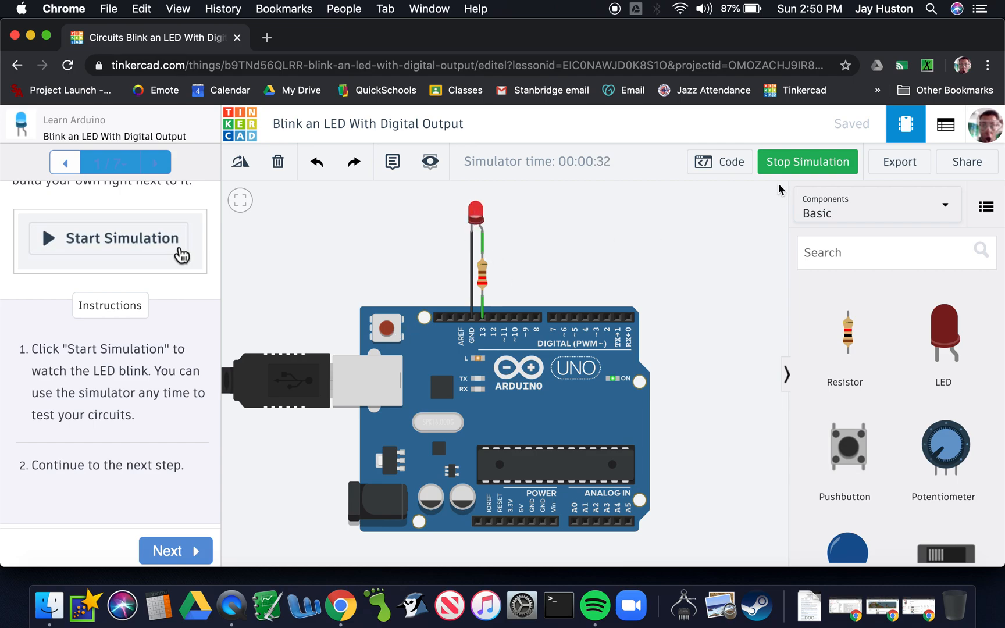
pyautogui.click(784, 165)
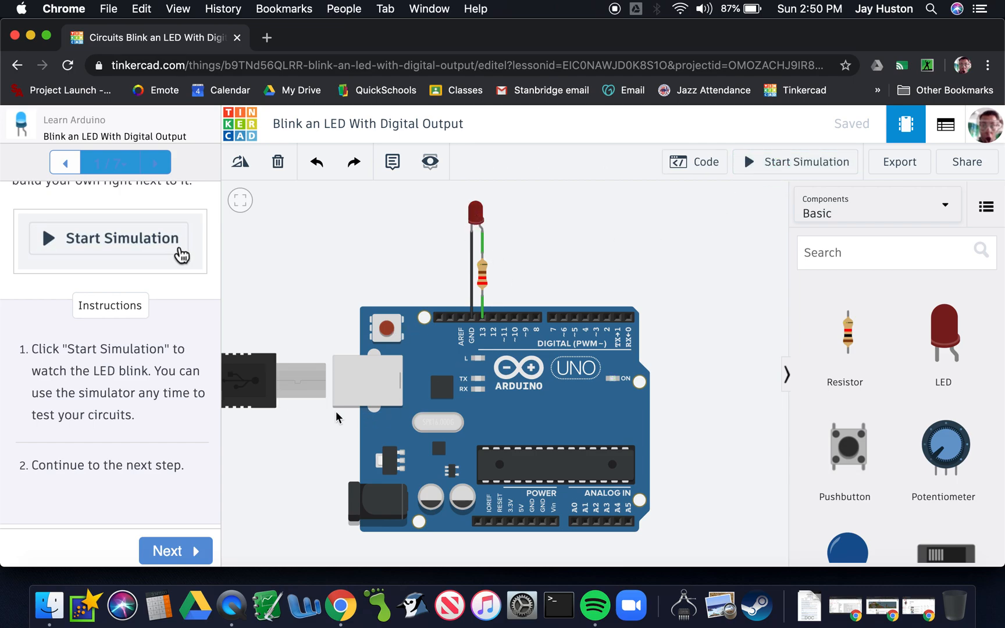
# Advance to the LED Resistor Circuit lesson page, read it down to the instructions and inspect the resistor's properties.
pyautogui.click(170, 559)
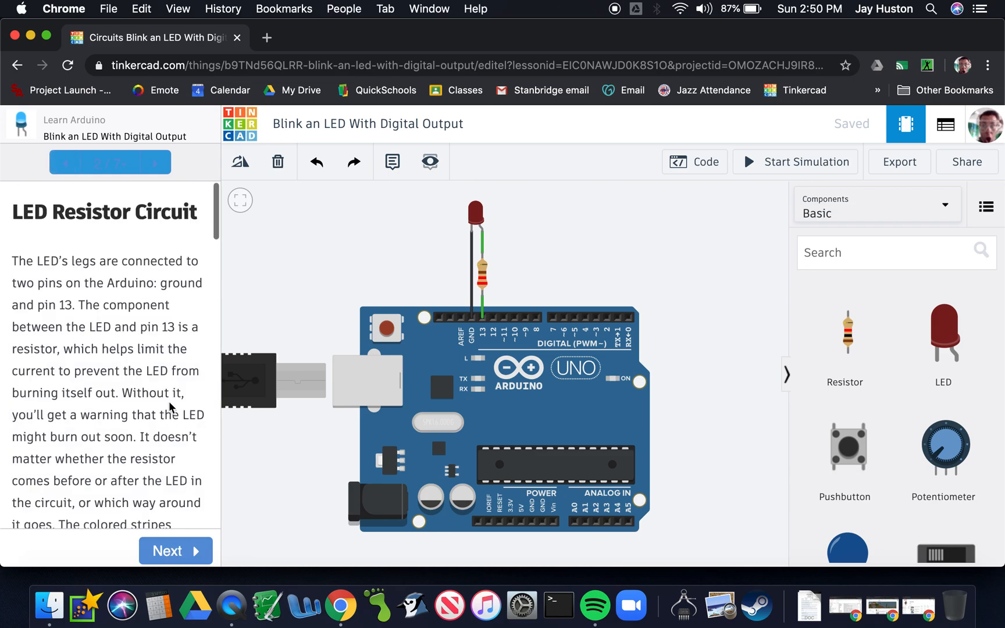
pyautogui.scroll(-2, 170, 393)
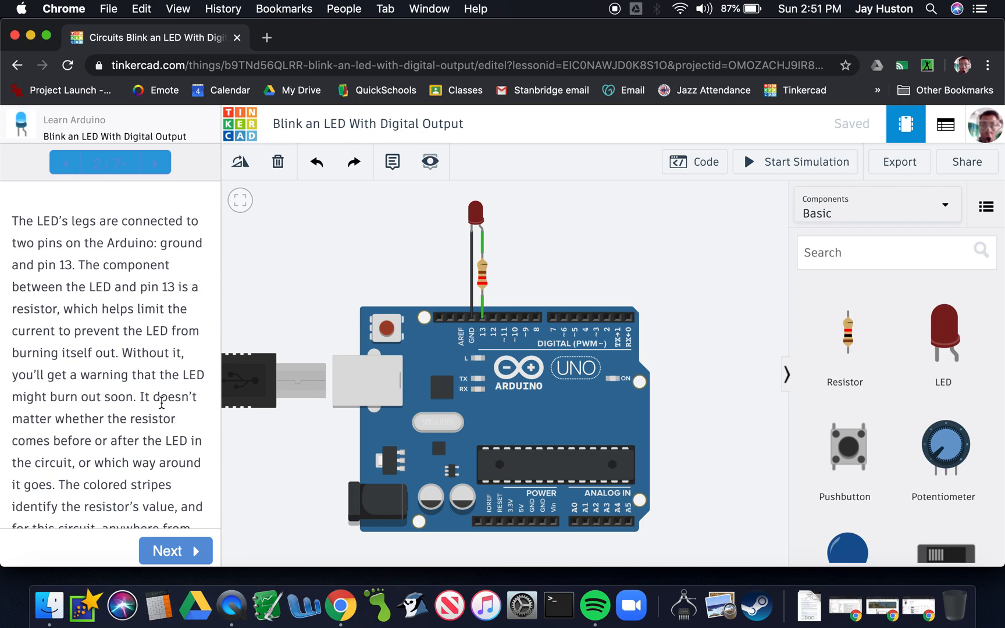
pyautogui.scroll(-5, 162, 408)
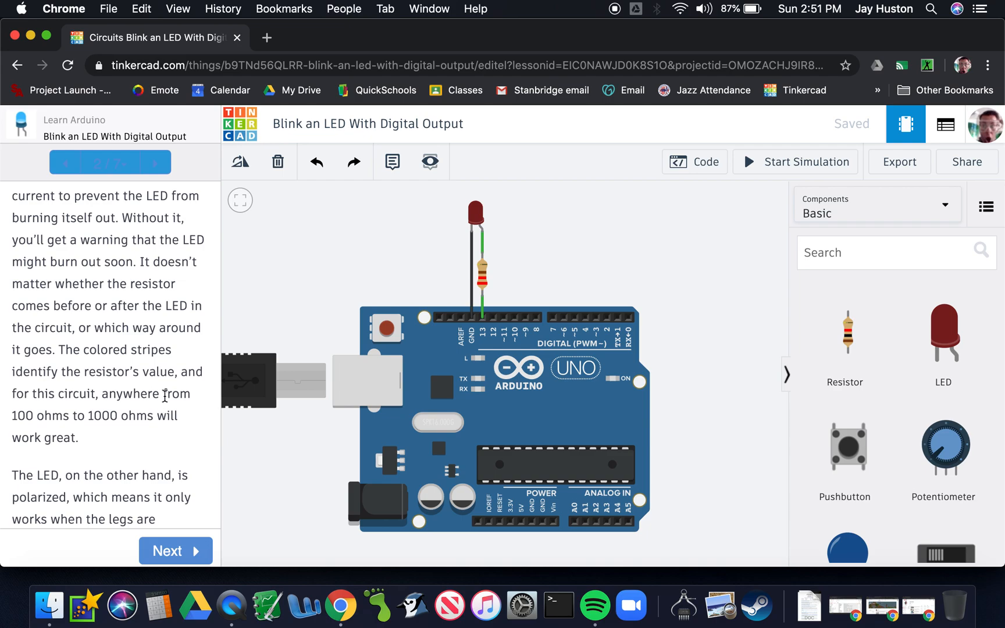
pyautogui.click(481, 282)
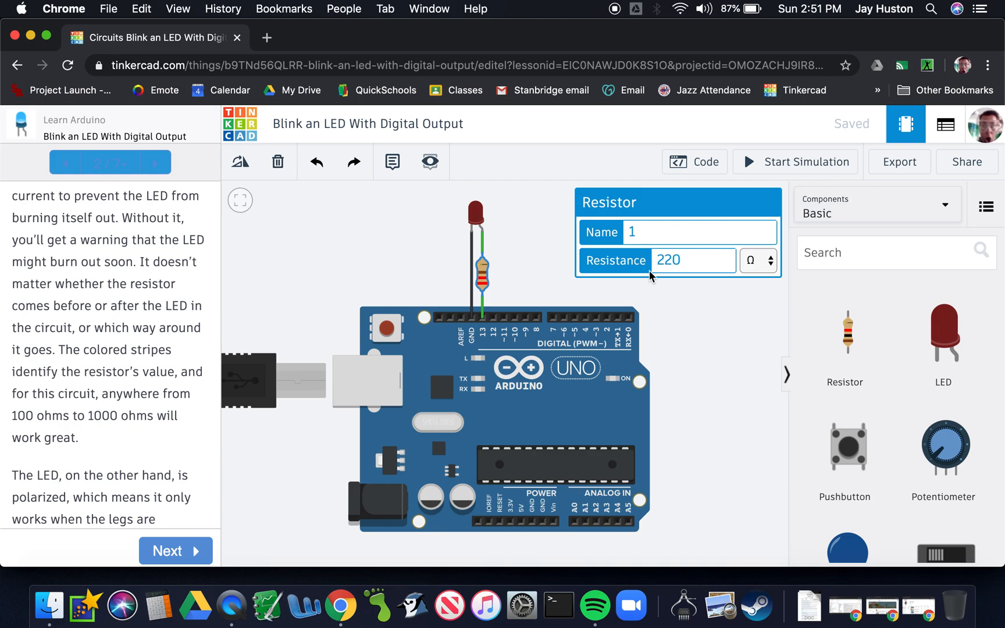
pyautogui.click(402, 270)
pyautogui.scroll(-5, 172, 314)
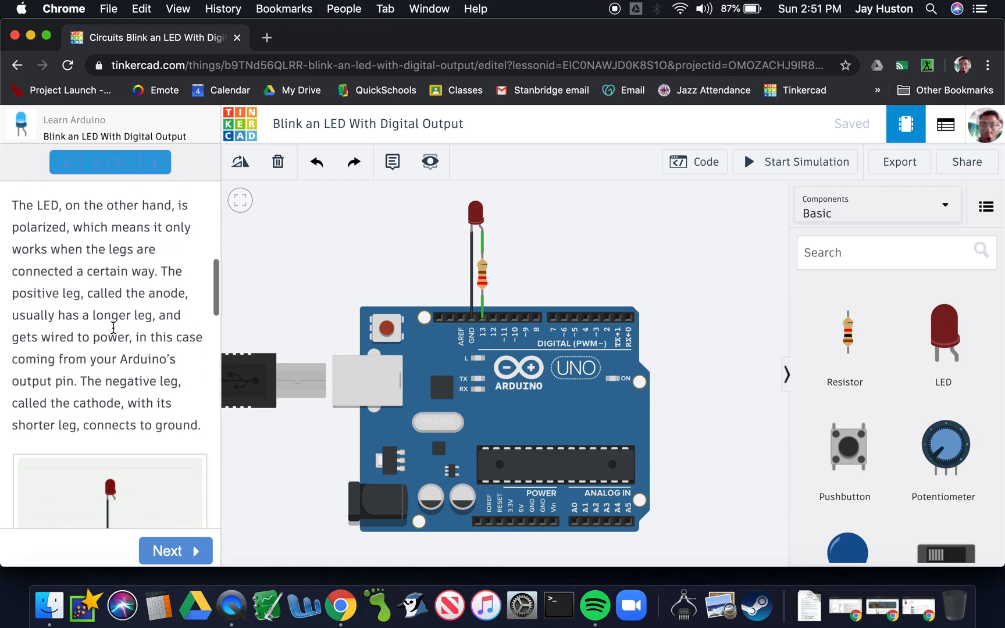
pyautogui.scroll(-5, 112, 325)
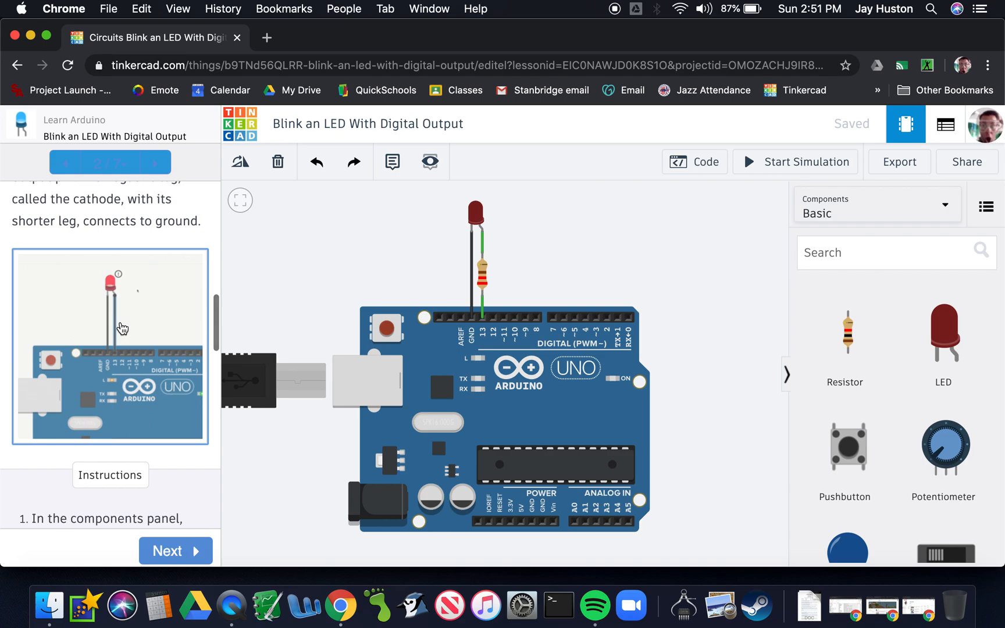
pyautogui.scroll(-5, 122, 330)
pyautogui.scroll(-1, 124, 330)
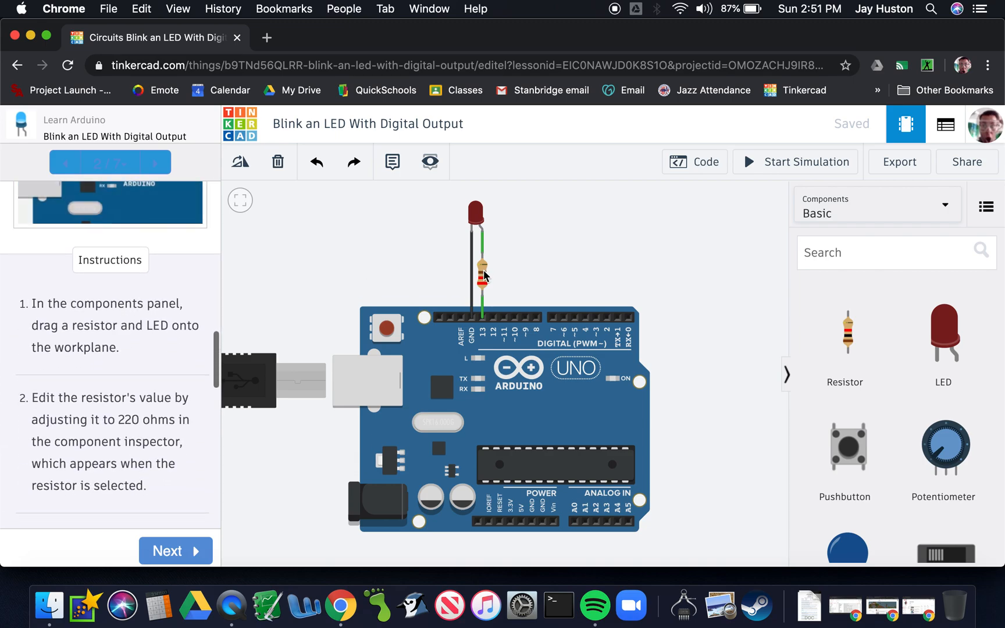
# Replace the resistor with a red wire from the LED's anode to pin 13 and test the circuit in the simulator.
pyautogui.click(483, 275)
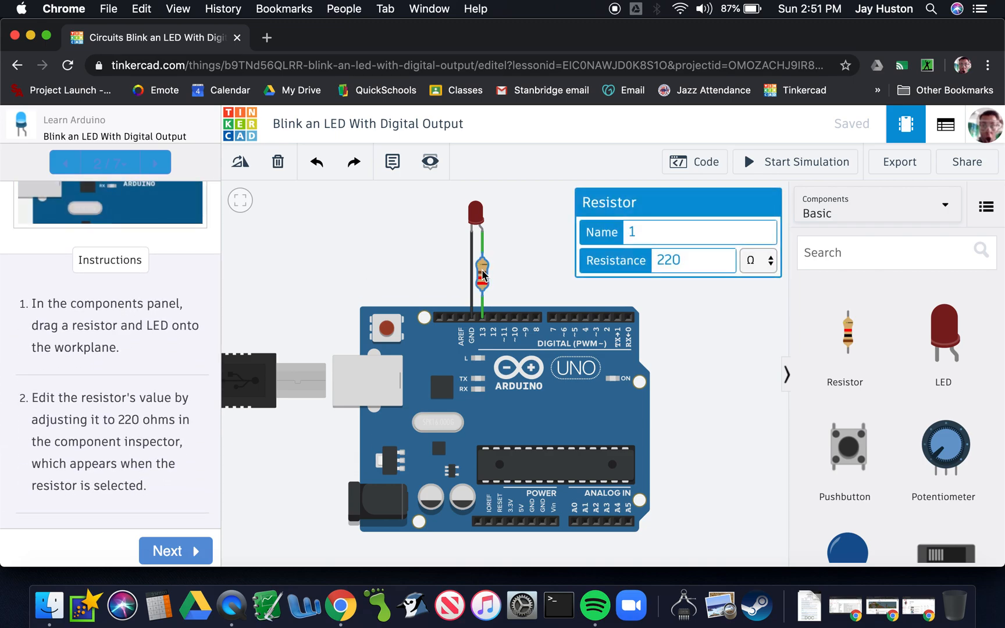
pyautogui.press('Delete')
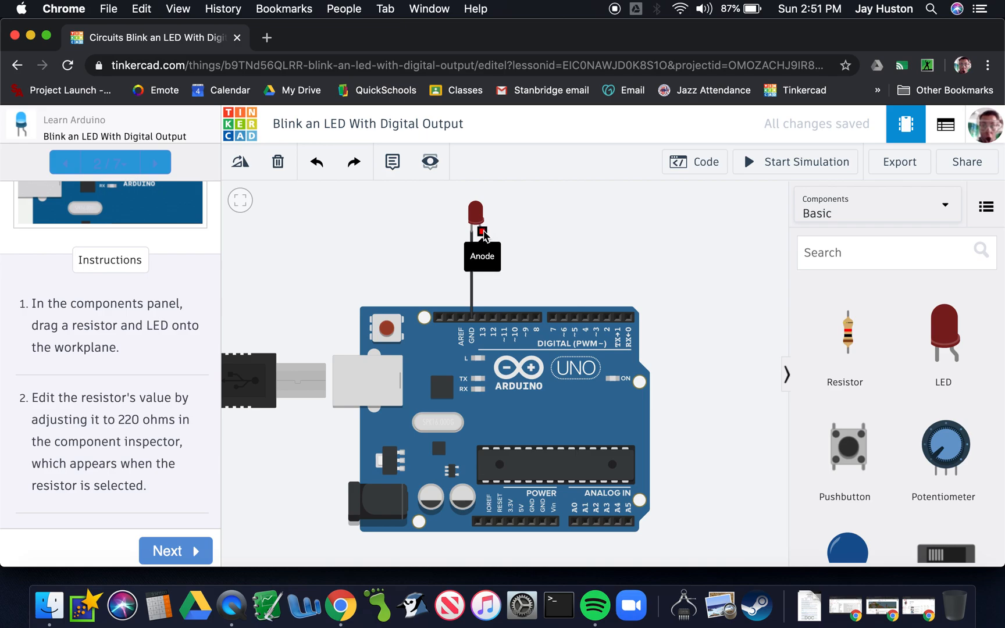
pyautogui.click(484, 318)
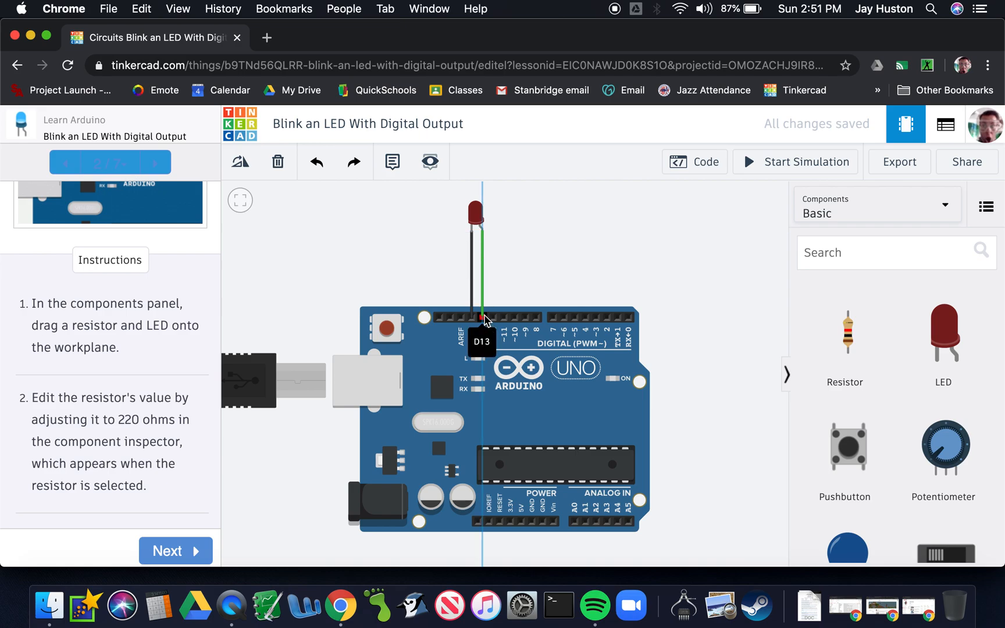
pyautogui.click(485, 317)
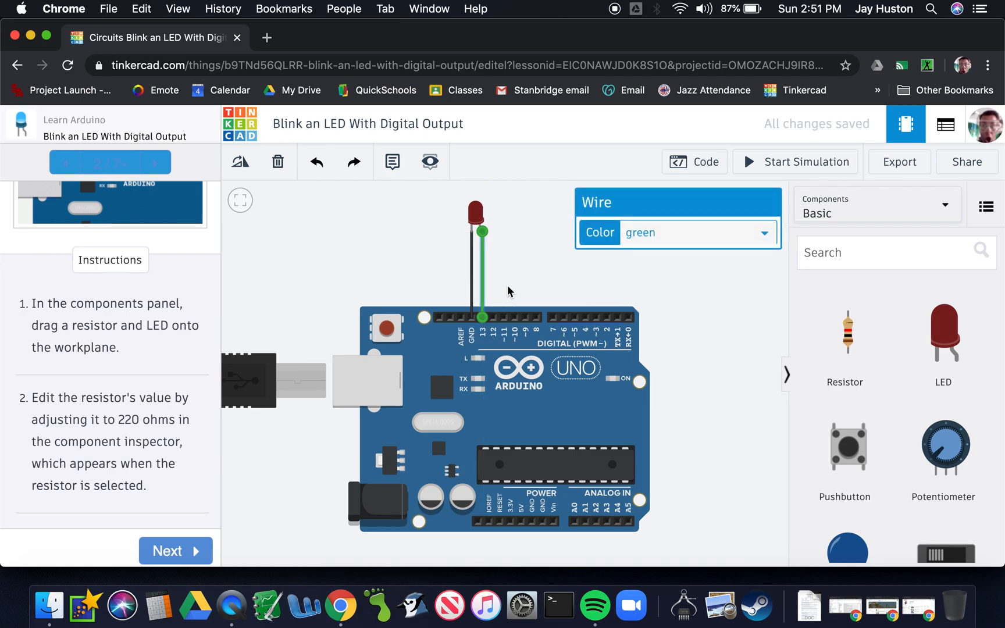
pyautogui.press('2')
pyautogui.click(497, 290)
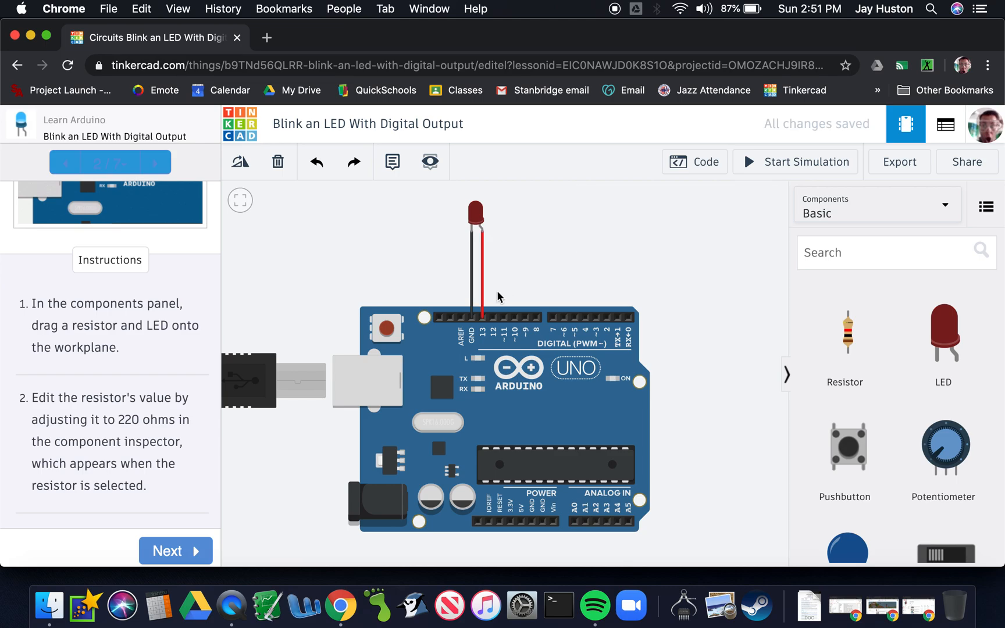
pyautogui.click(764, 162)
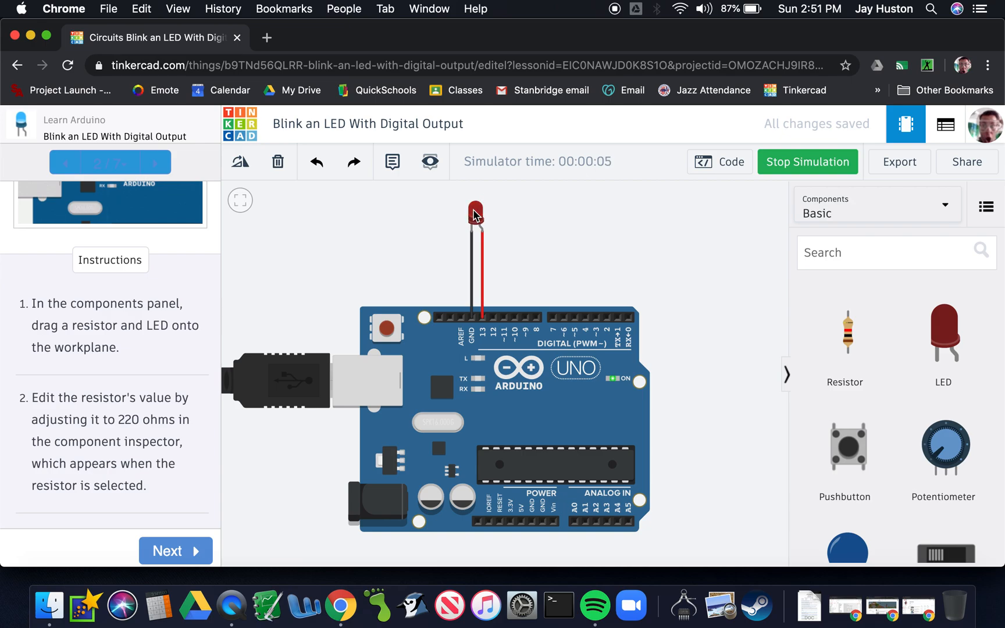
pyautogui.click(797, 164)
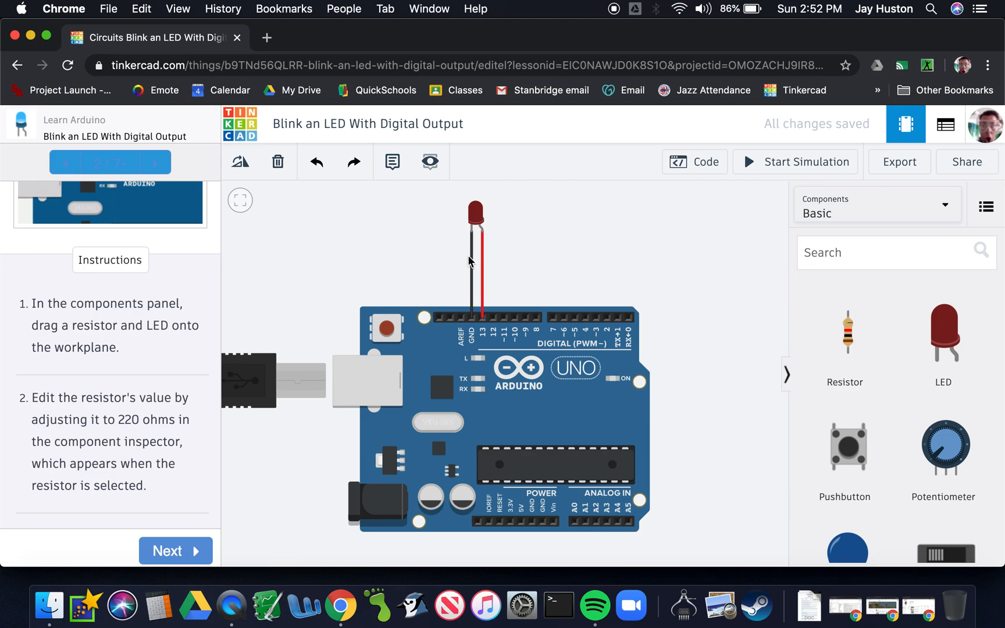
# Replace the black ground wire with a resistor placed at the Arduino's GND pin and set its resistance to 220 Ω.
pyautogui.press('Delete')
pyautogui.moveTo(847, 339); pyautogui.dragTo(471, 295)
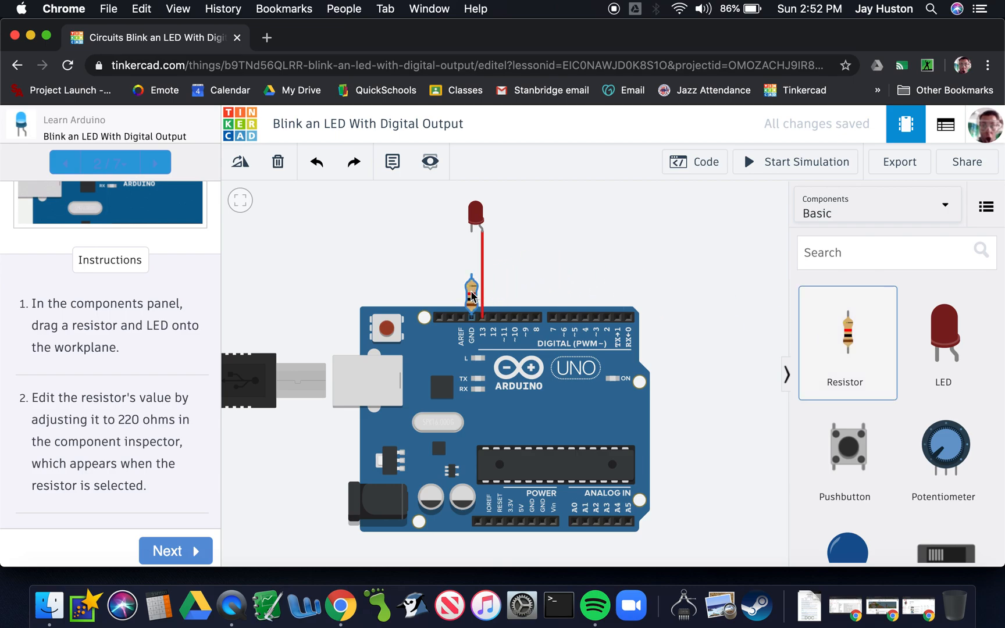
pyautogui.moveTo(472, 300); pyautogui.dragTo(473, 299)
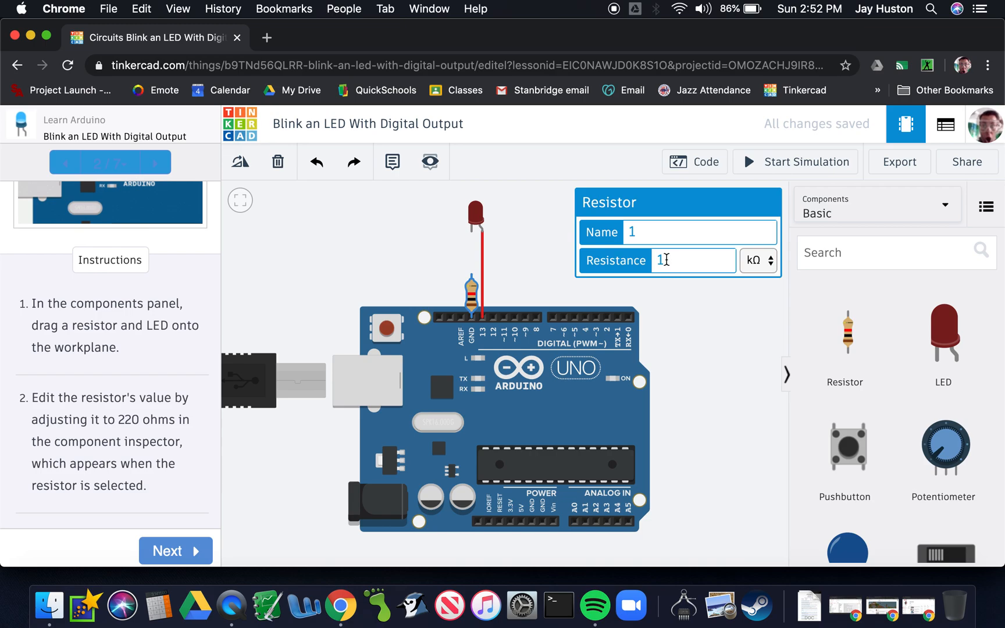
pyautogui.write('220')
pyautogui.click(759, 263)
pyautogui.click(757, 246)
# Connect the resistor's free end to the LED's cathode with a black wire.
pyautogui.click(471, 268)
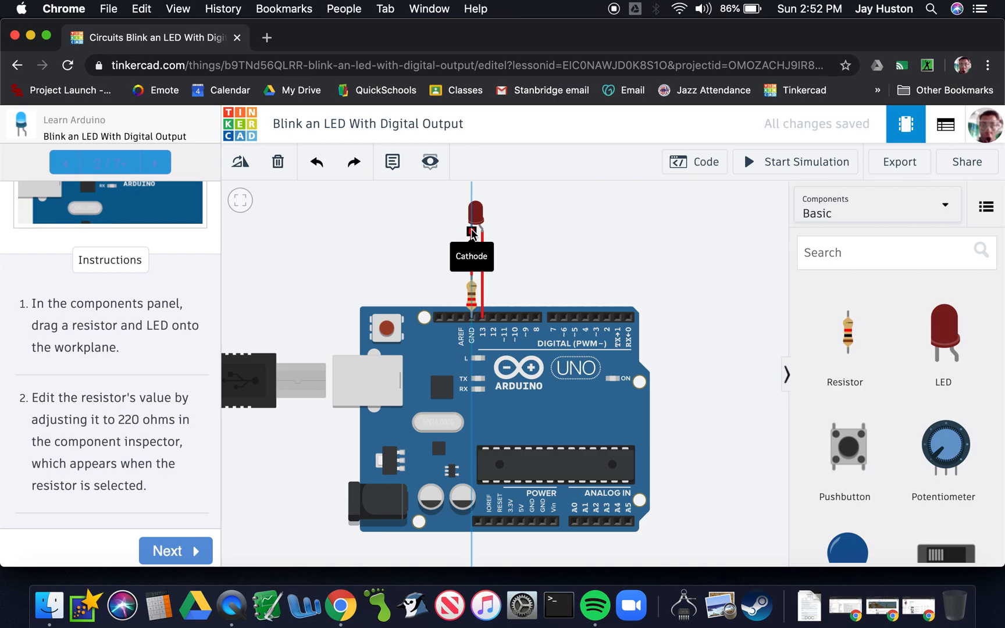
pyautogui.click(474, 233)
pyautogui.press('1')
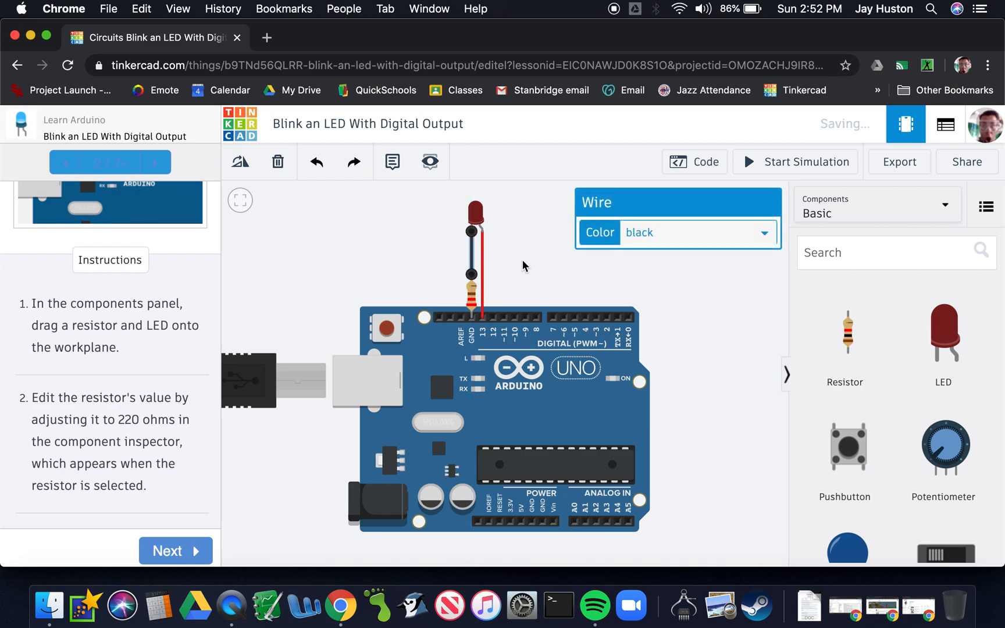
pyautogui.click(515, 268)
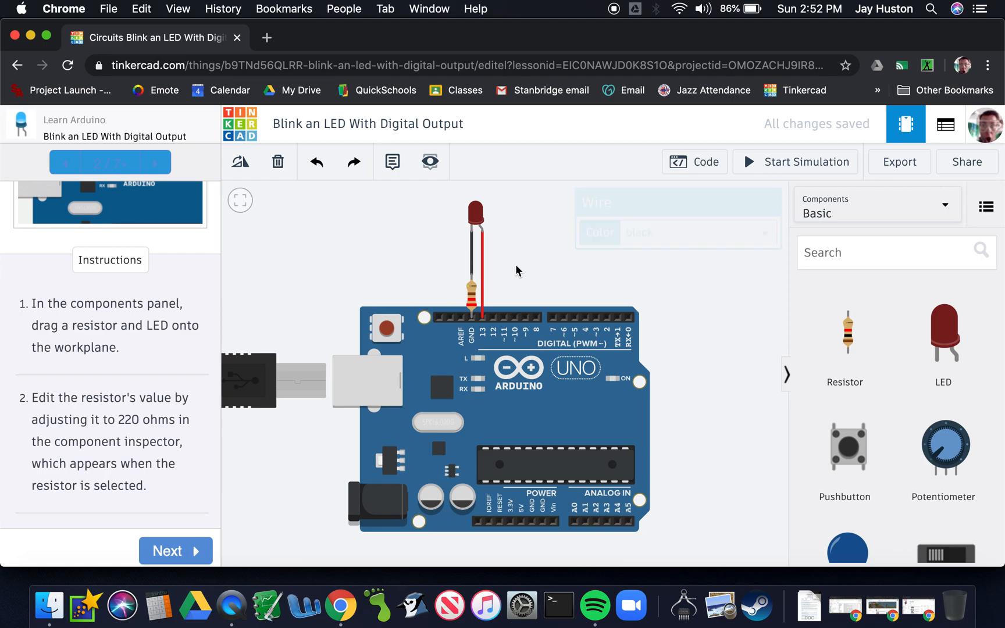
# Run and stop the simulation of the rewired circuit and read further through the lesson's instructions.
pyautogui.click(784, 161)
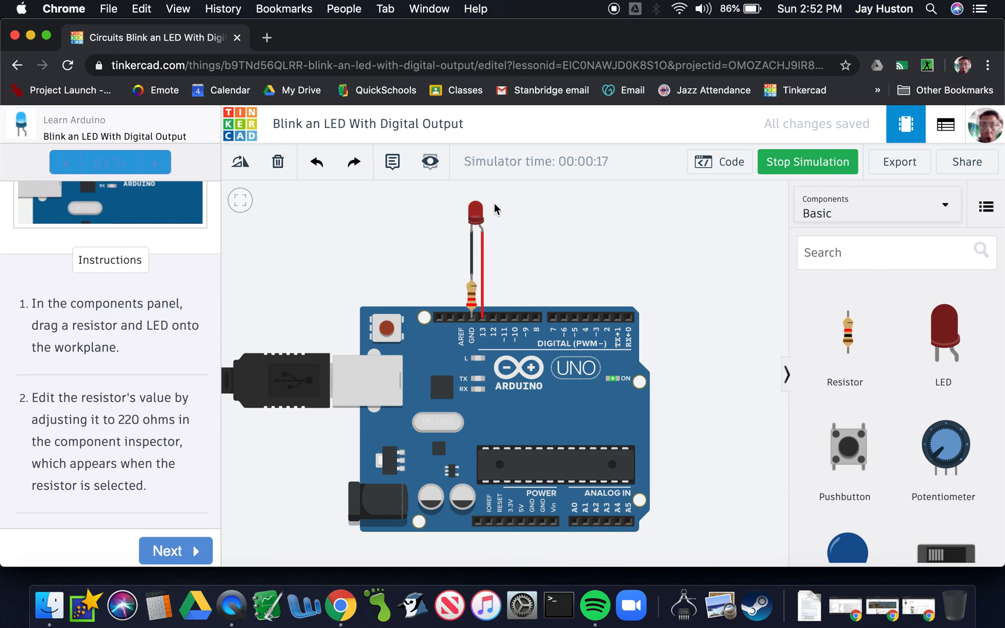
pyautogui.click(797, 163)
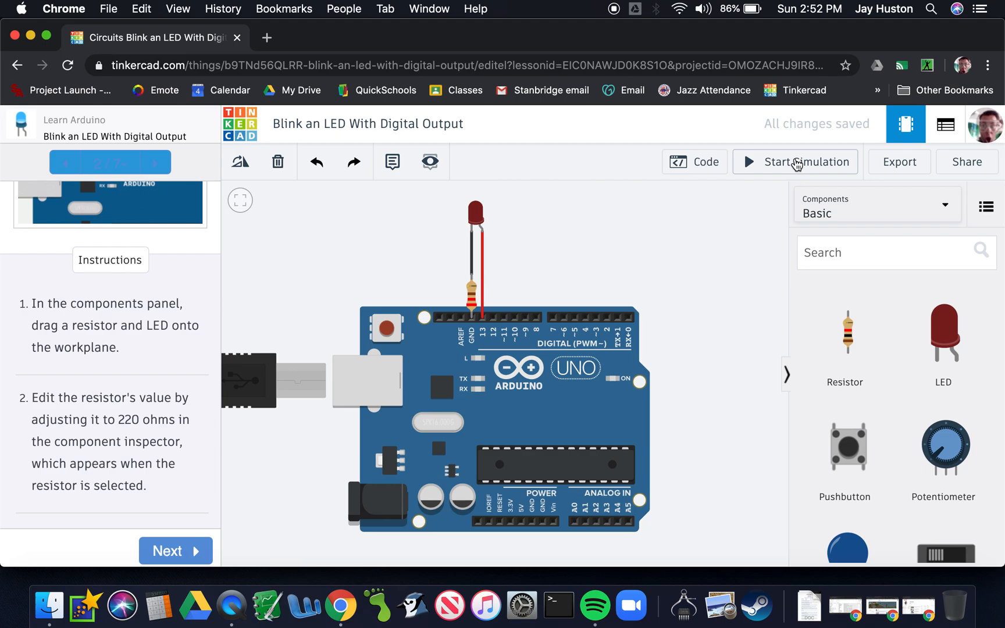
pyautogui.scroll(-10, 184, 363)
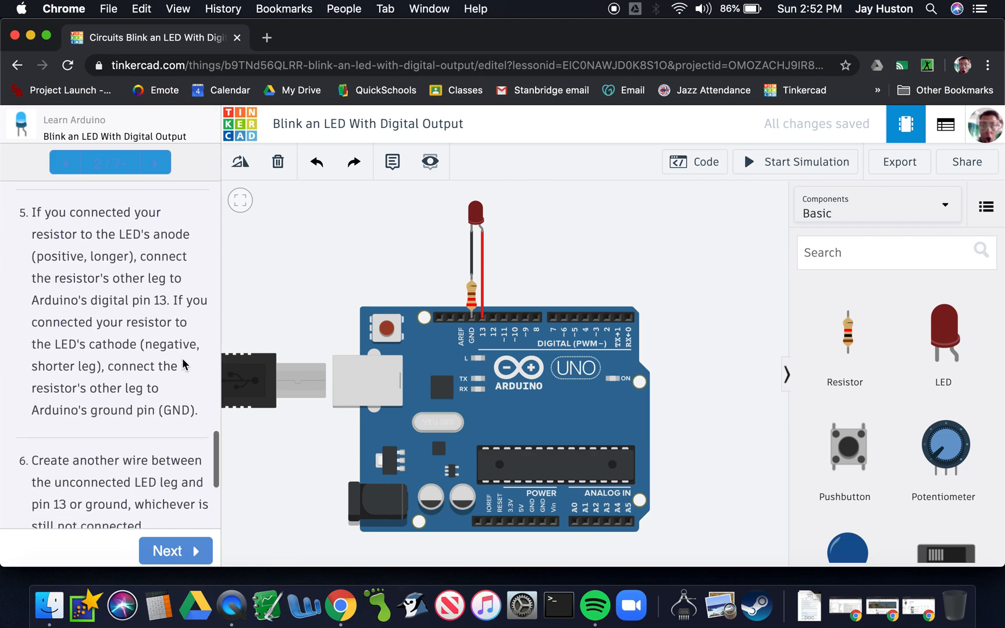
# Finish the wiring instructions and continue to the lesson's "Simple Code With Blocks" page, reading through to its customization task.
pyautogui.scroll(-5, 183, 364)
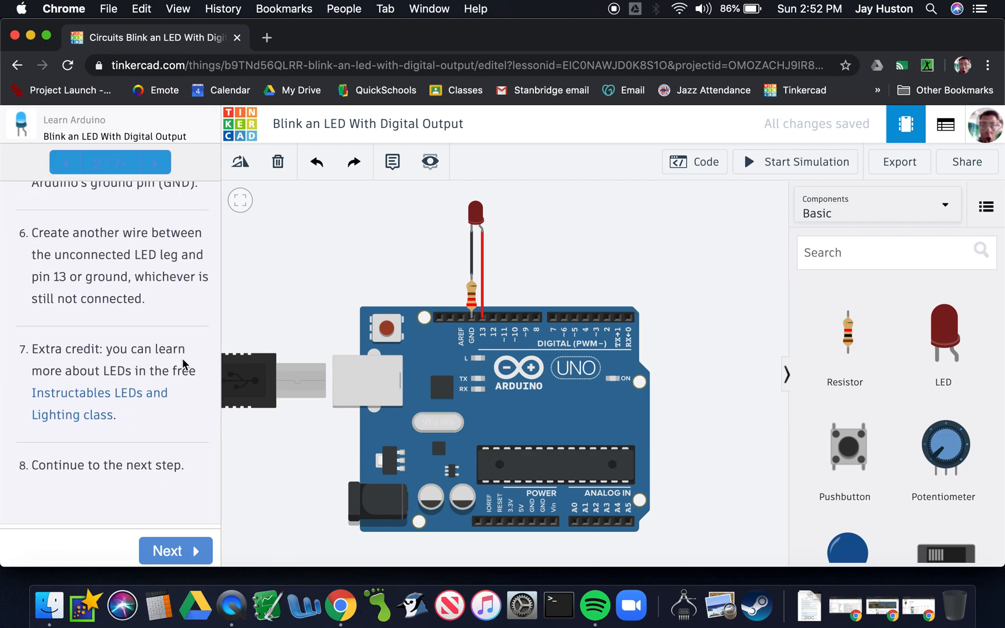
pyautogui.click(167, 551)
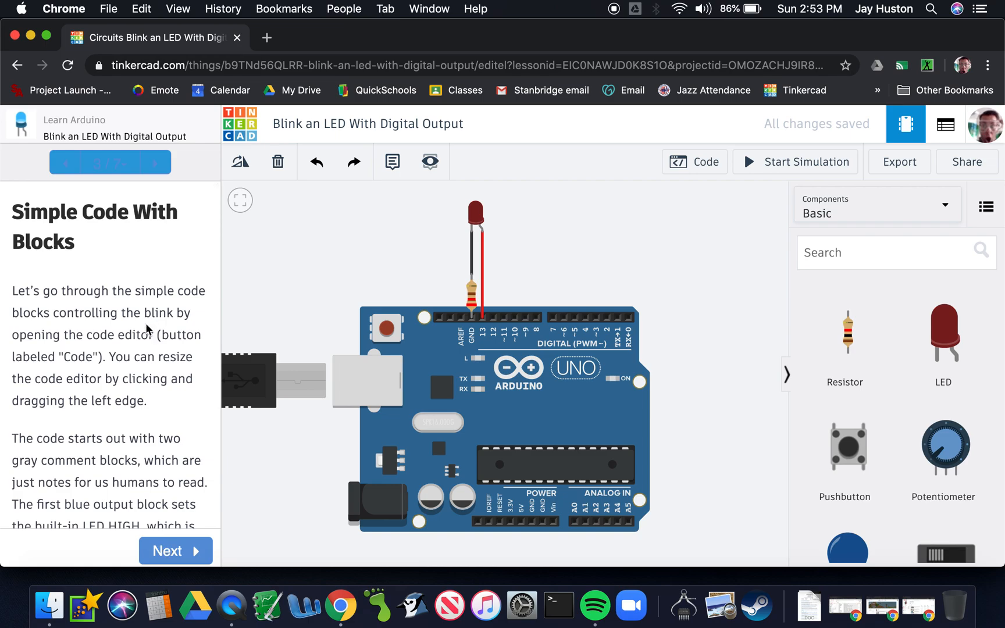
pyautogui.scroll(-3, 147, 329)
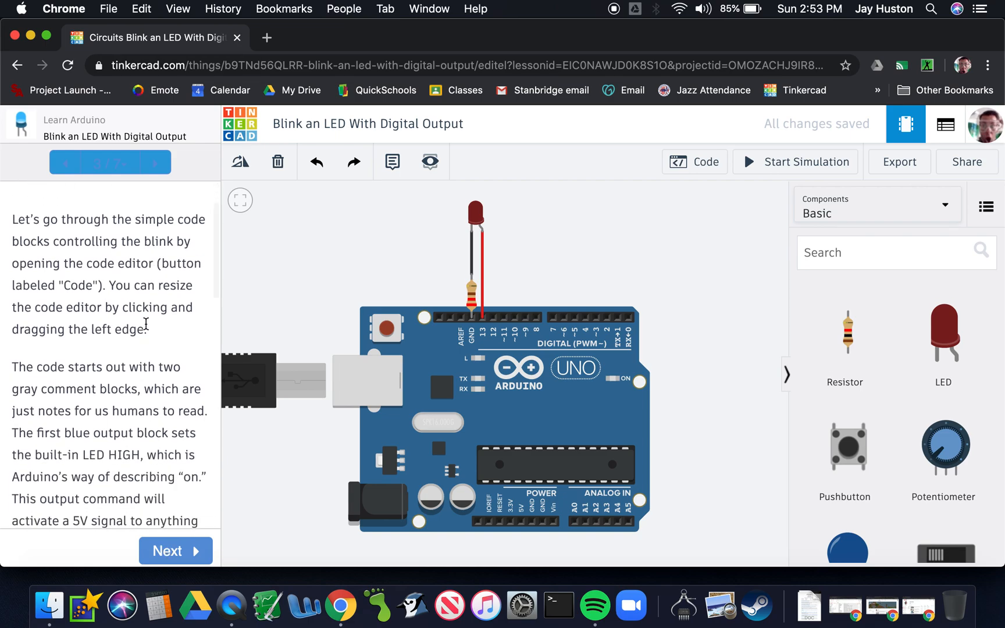
pyautogui.scroll(-4, 146, 323)
pyautogui.scroll(-12, 146, 323)
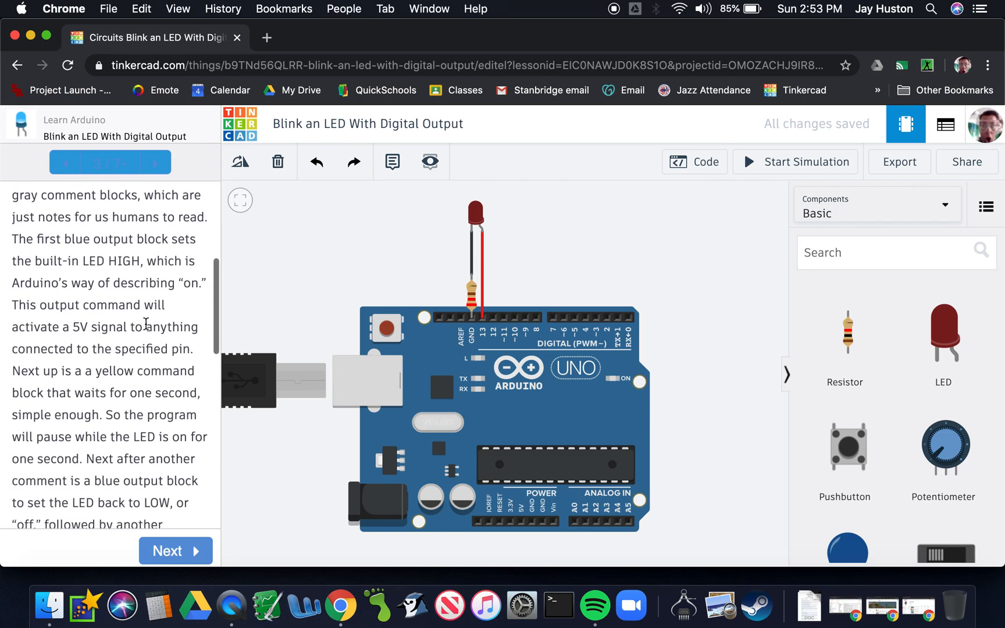
pyautogui.scroll(-15, 146, 329)
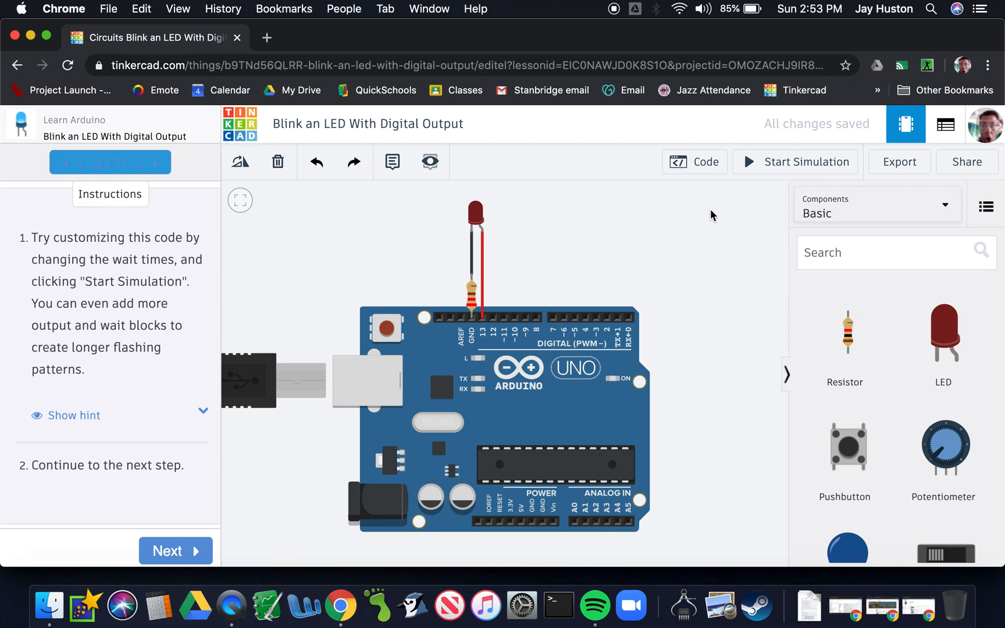
# Open the code editor and bring the blink program's block stack into view.
pyautogui.click(701, 168)
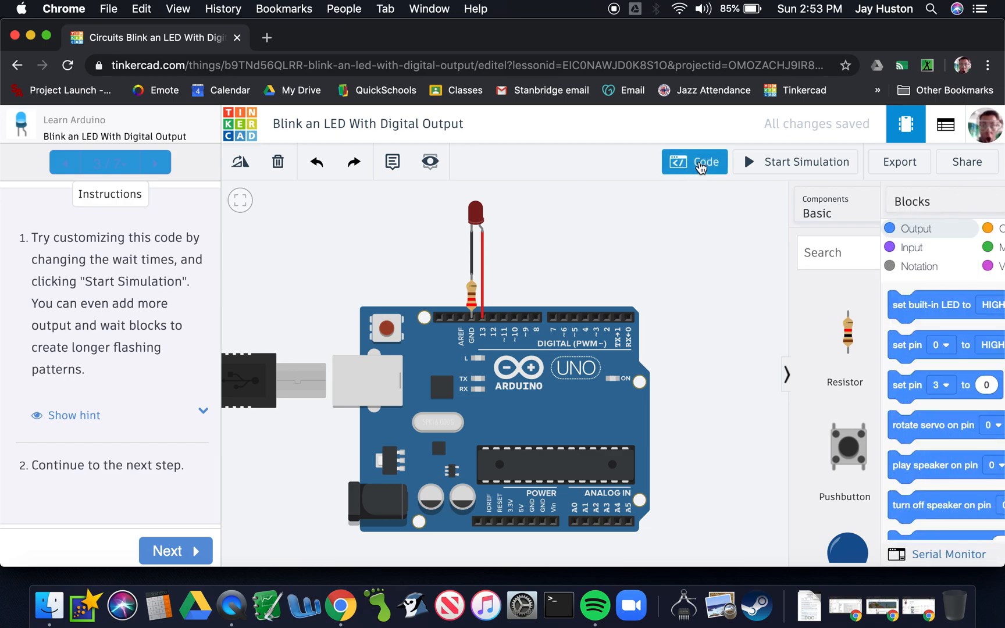
pyautogui.hscroll(2, 769, 362)
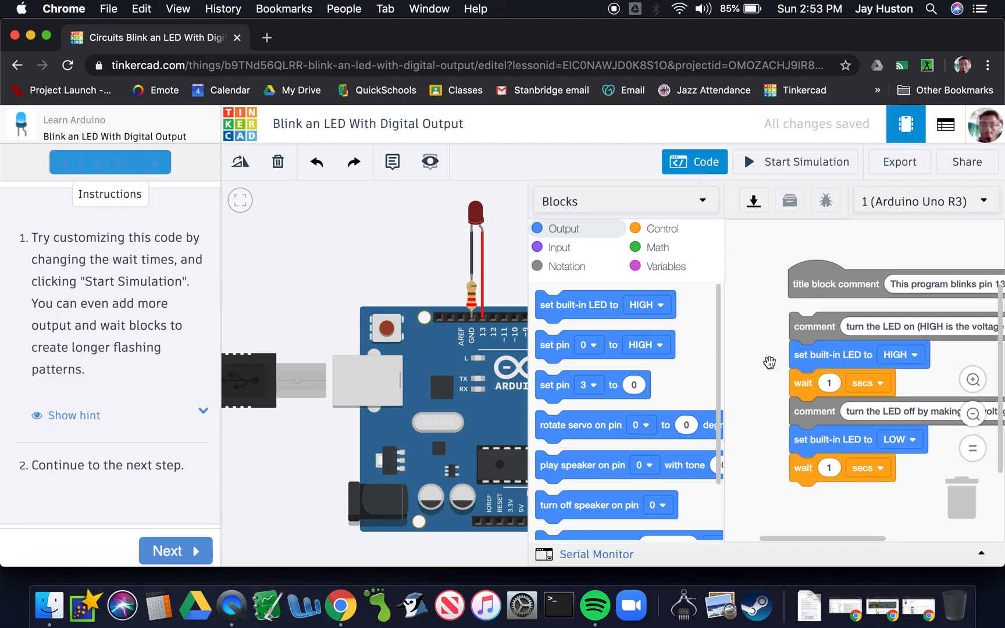
pyautogui.scroll(-1, 769, 362)
pyautogui.hscroll(-2, 768, 361)
pyautogui.scroll(1, 768, 361)
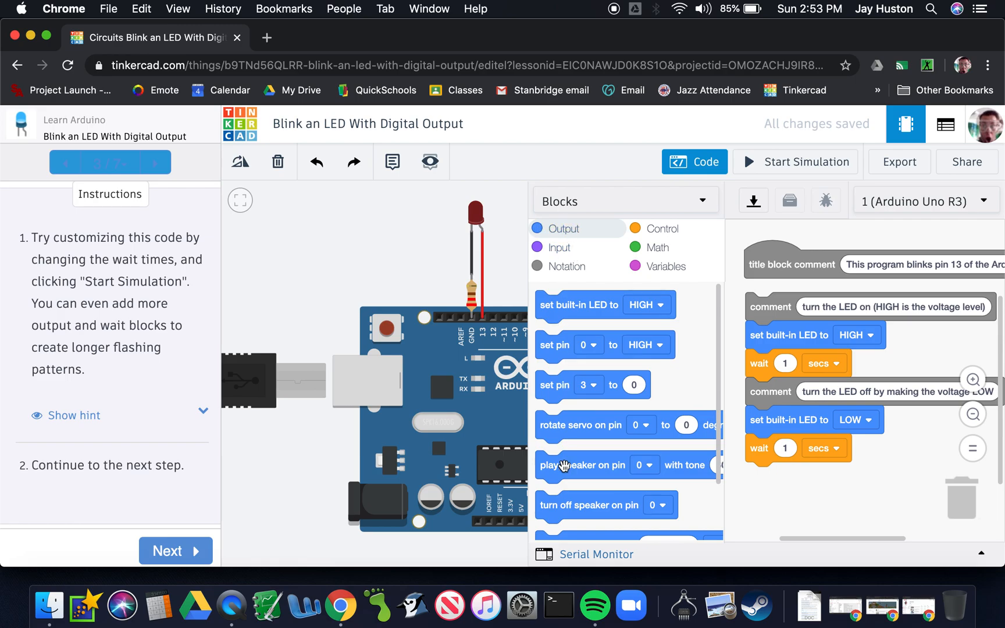
# Examine the available code blocks in the Input, Notation, Control, Math and Variables categories.
pyautogui.click(560, 251)
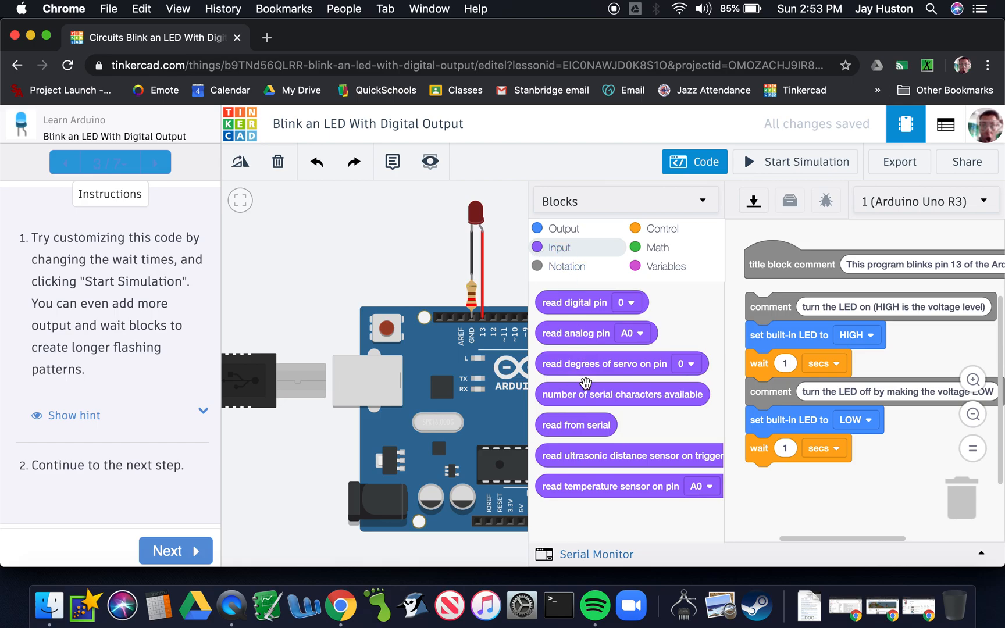
pyautogui.click(565, 274)
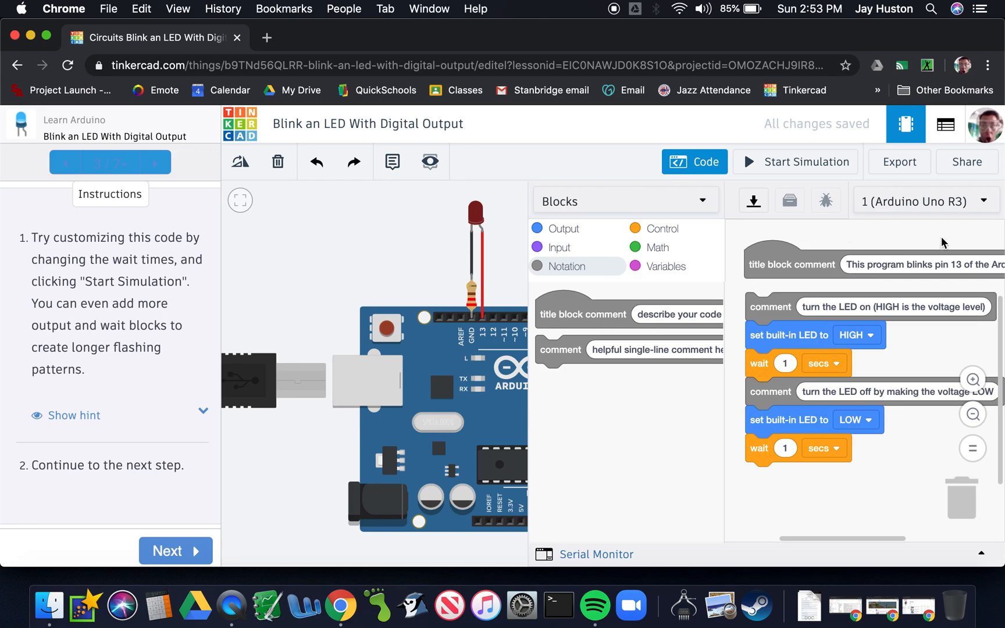
pyautogui.hscroll(5, 872, 241)
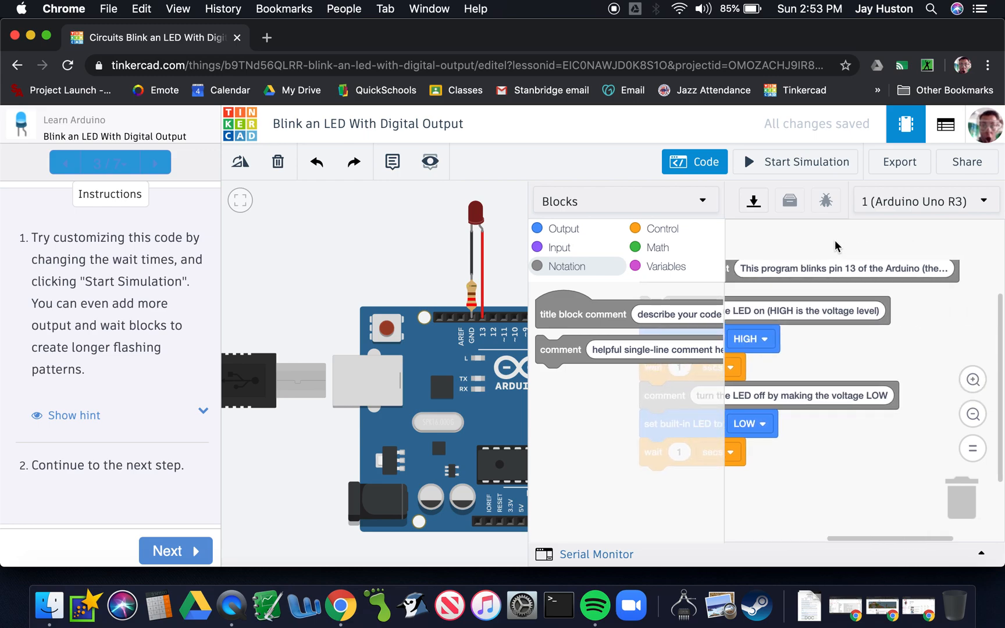
pyautogui.hscroll(-5, 835, 240)
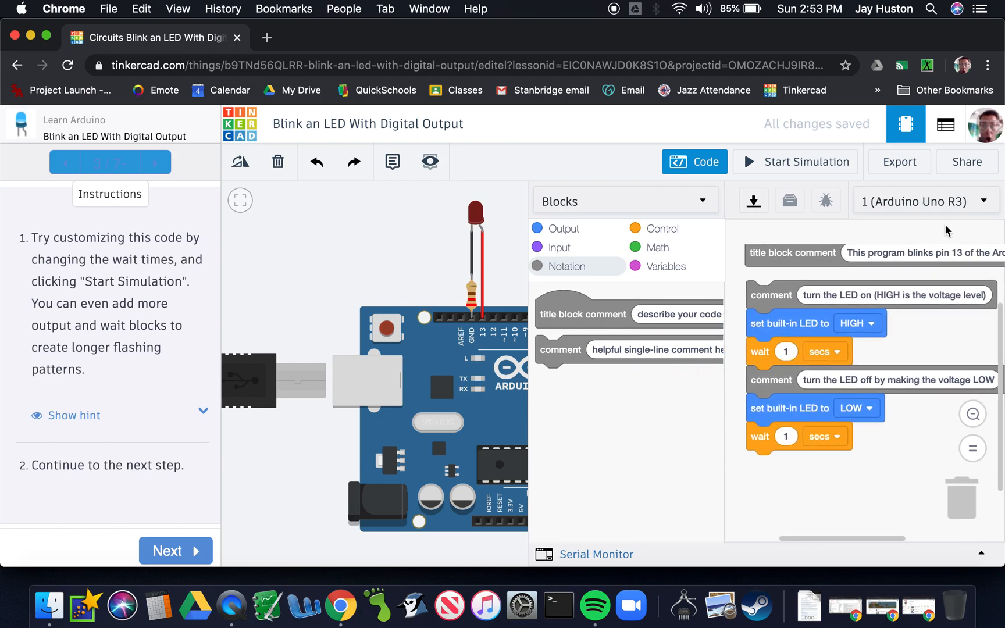
pyautogui.moveTo(942, 239); pyautogui.dragTo(922, 245)
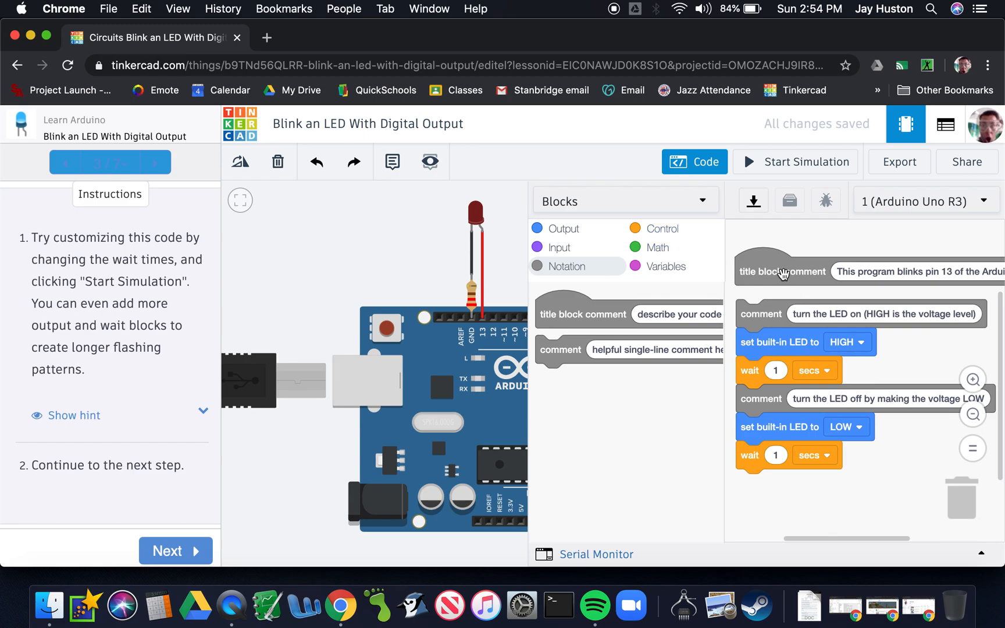
pyautogui.click(662, 230)
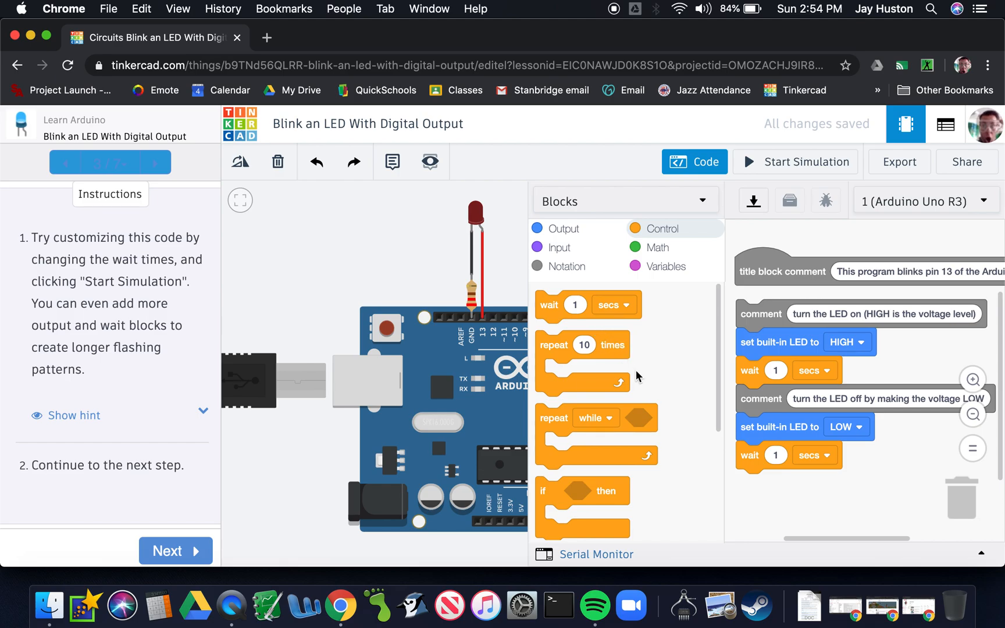
pyautogui.click(690, 163)
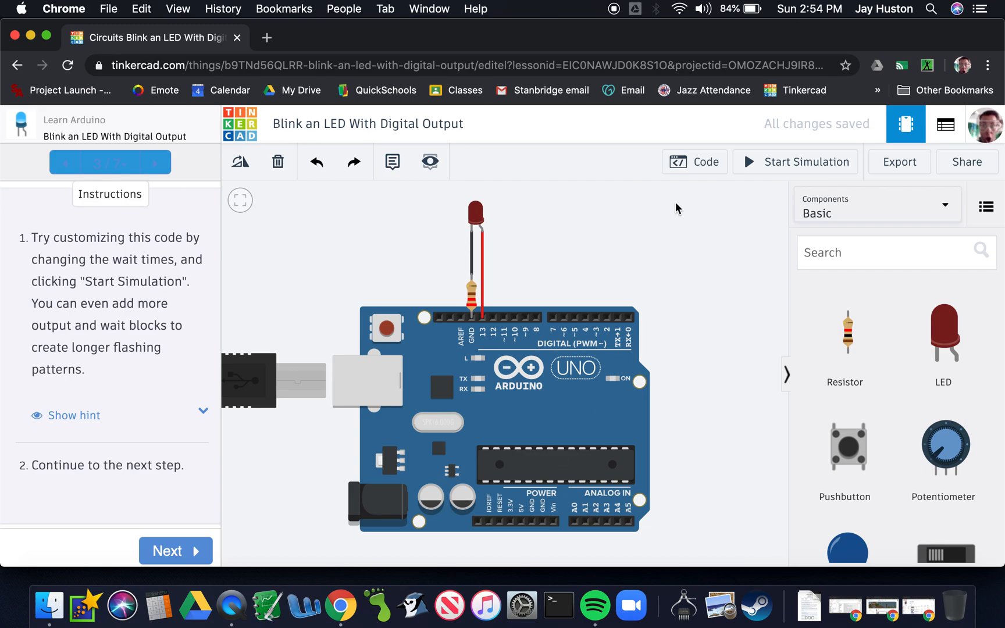
pyautogui.click(692, 169)
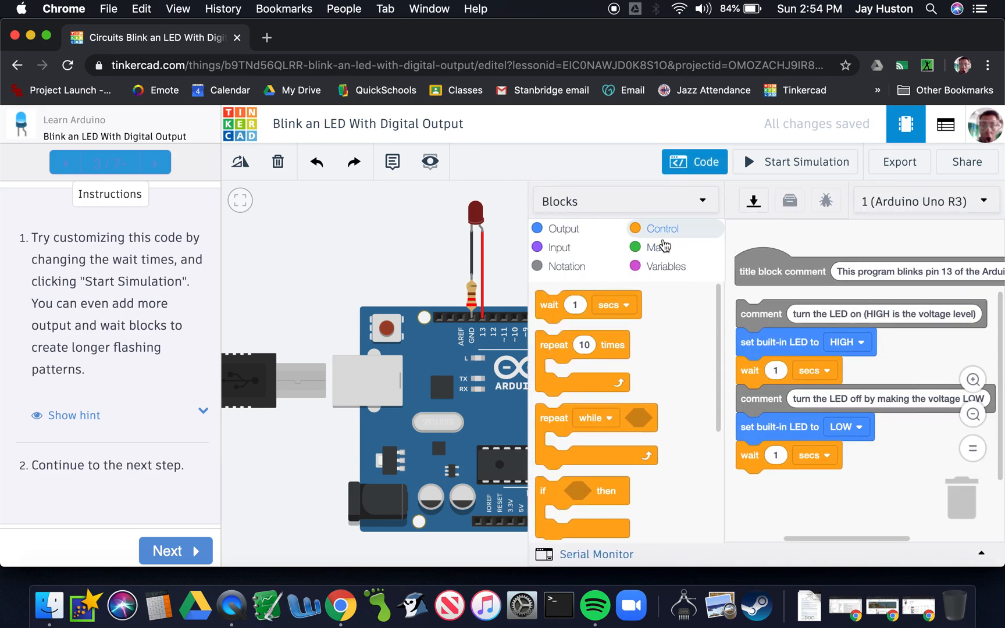
pyautogui.click(661, 248)
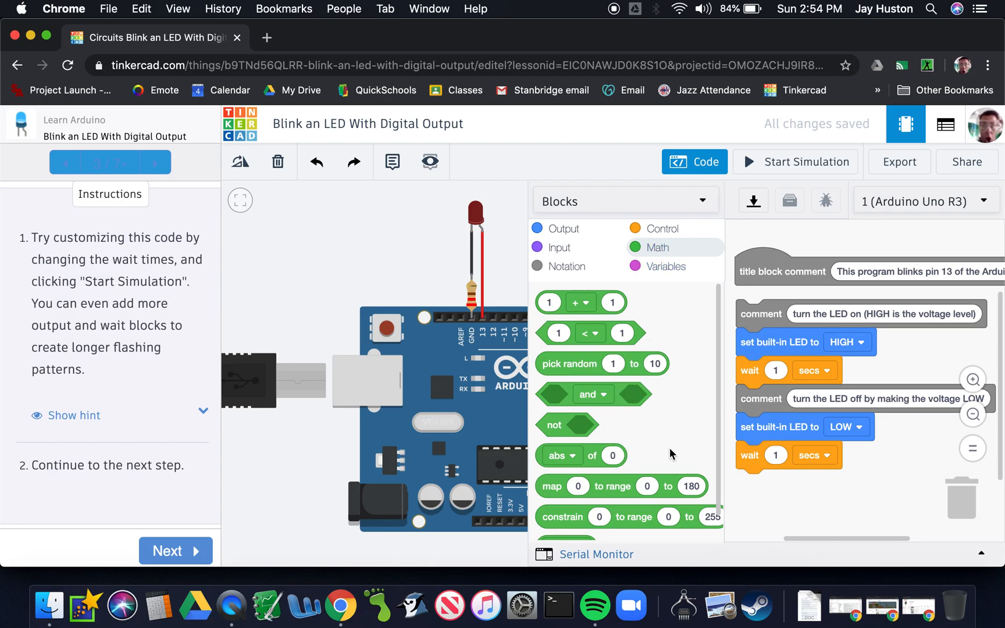
pyautogui.scroll(-1, 670, 453)
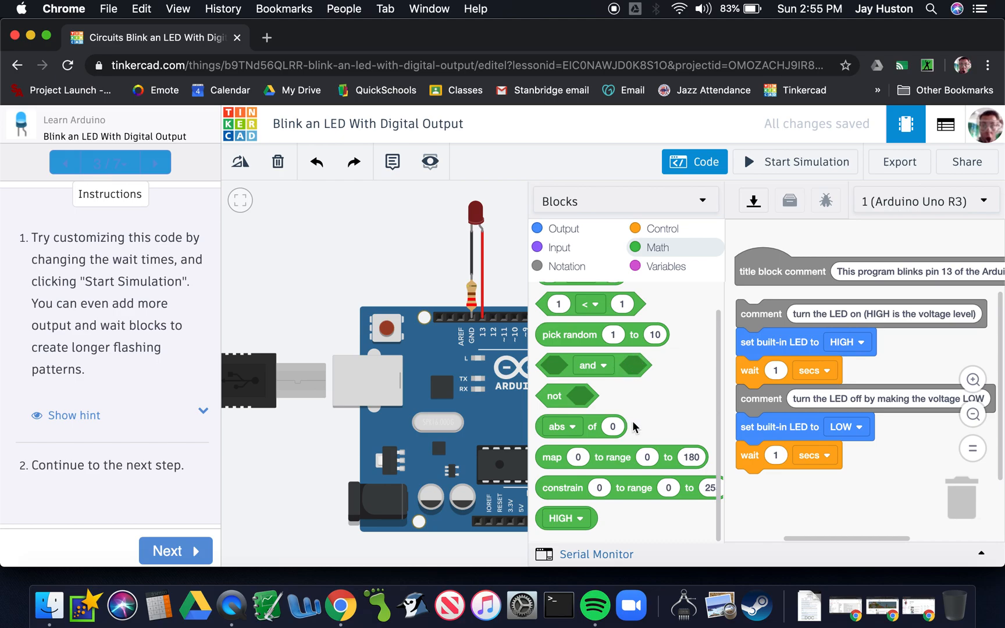
pyautogui.click(659, 267)
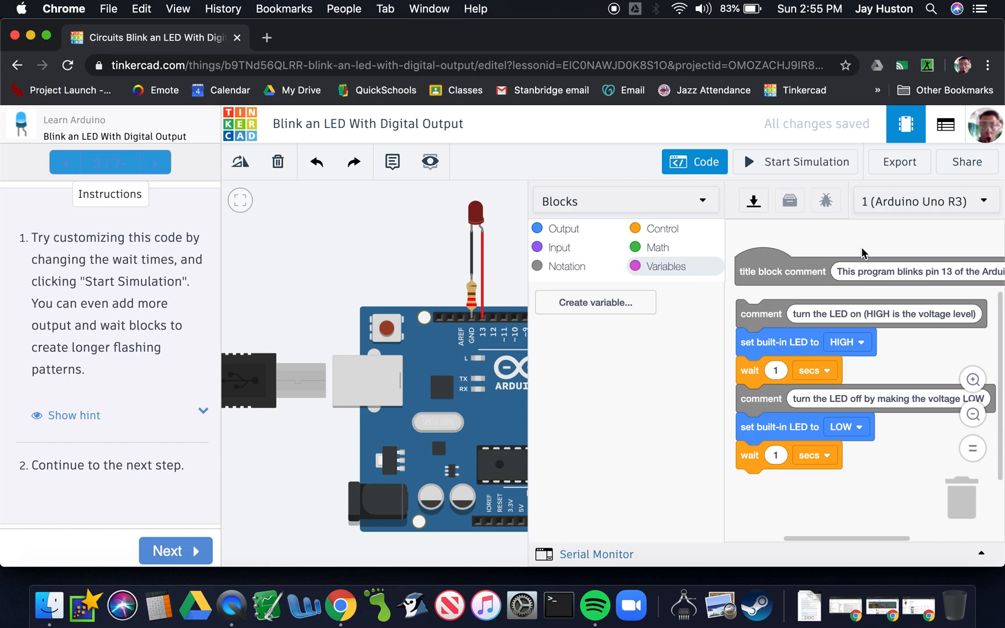
# Read the full text of the program's title comment block without changing it.
pyautogui.hscroll(5, 817, 243)
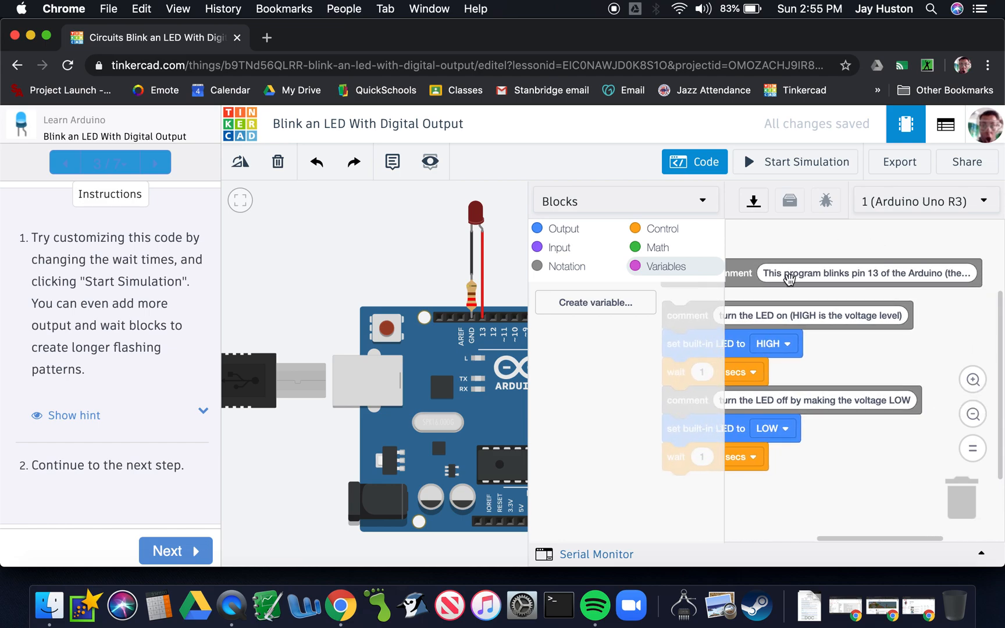
pyautogui.click(931, 277)
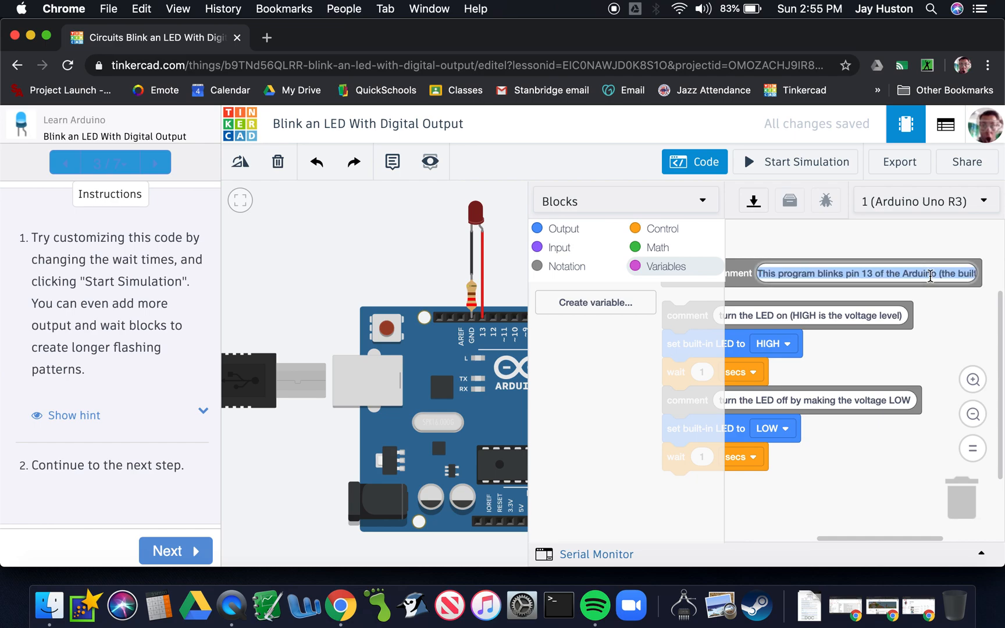
pyautogui.press('Right')
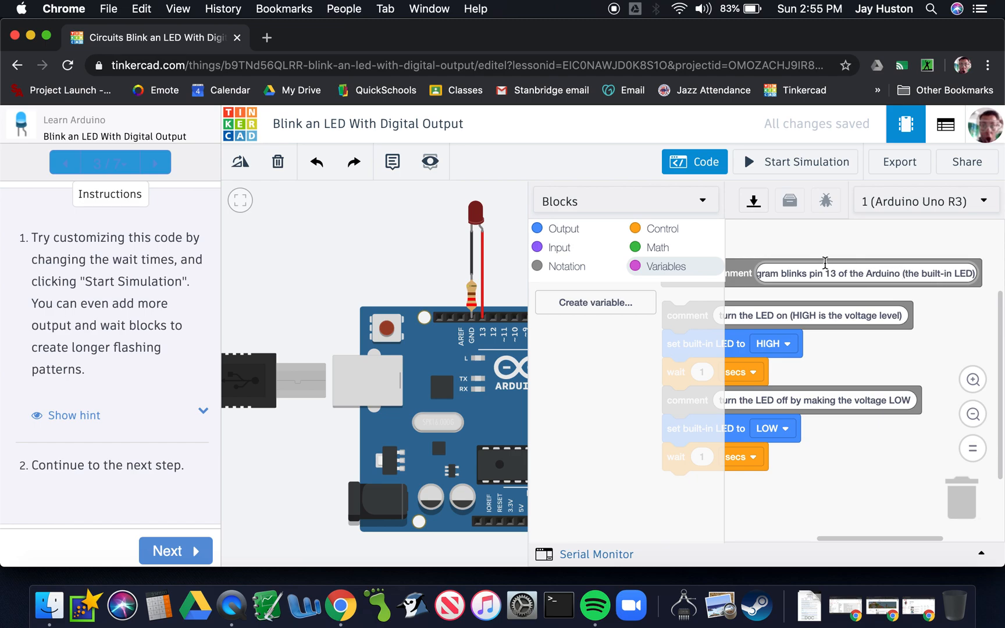
pyautogui.click(786, 244)
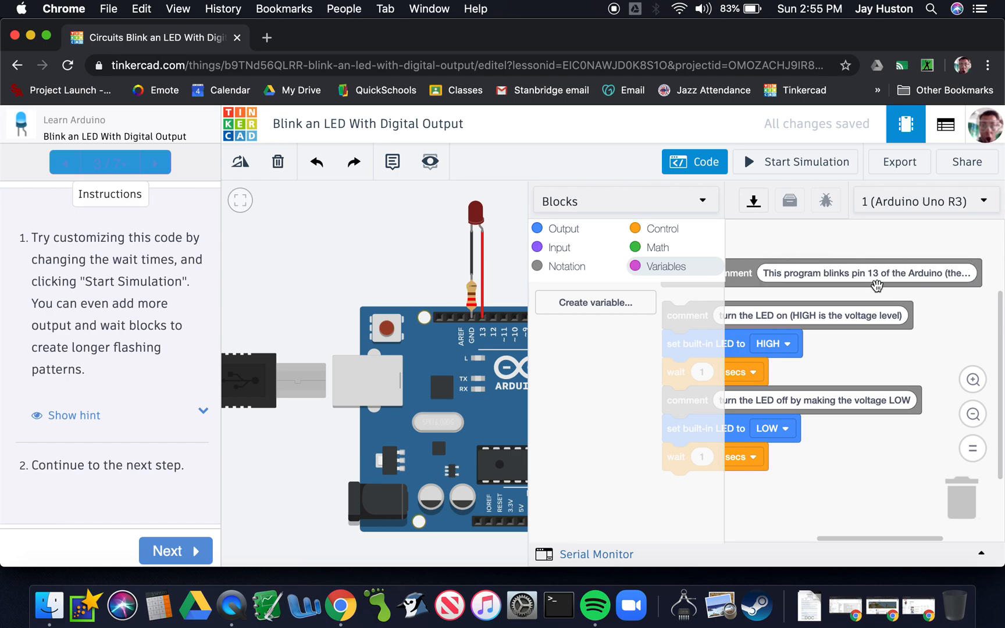
pyautogui.moveTo(816, 241); pyautogui.dragTo(825, 240)
pyautogui.hscroll(-5, 825, 238)
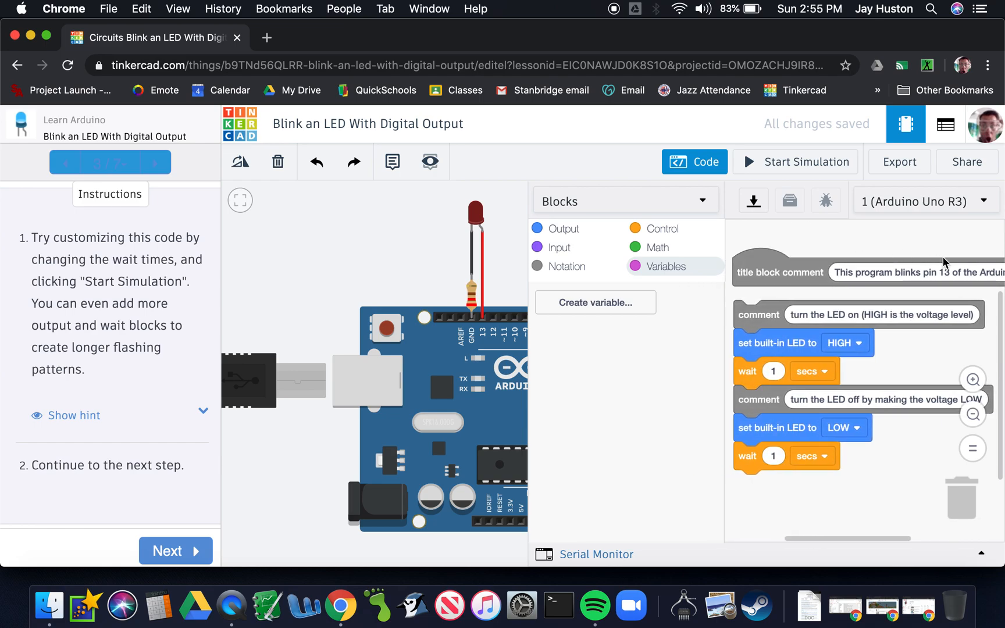
# Run and stop the simulation of the blink program with both waits at 1 second.
pyautogui.moveTo(931, 274)
pyautogui.mouseDown()
pyautogui.moveTo(945, 275)
pyautogui.moveTo(916, 272)
pyautogui.mouseUp()
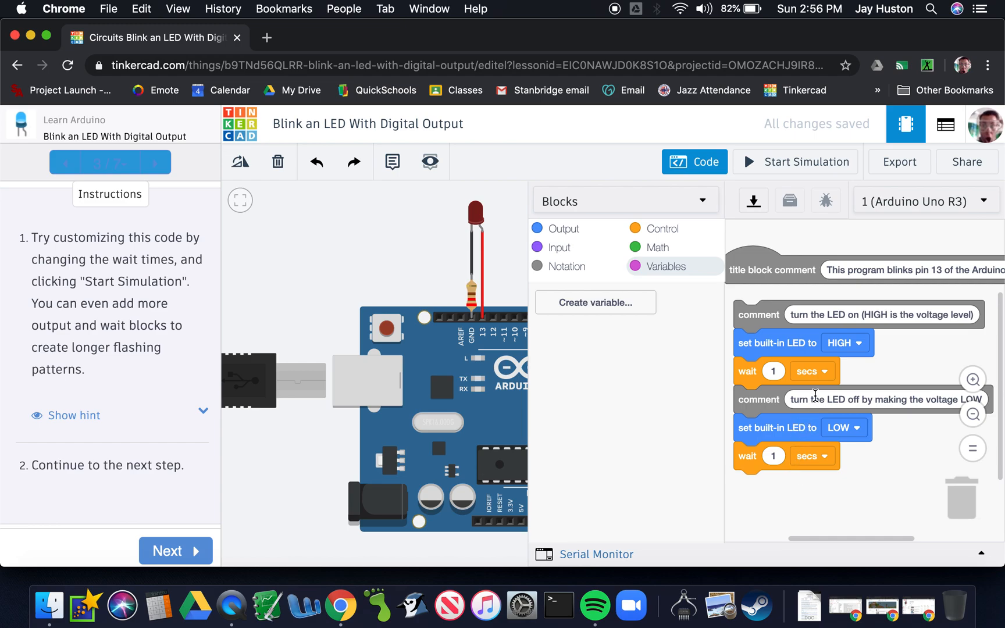
pyautogui.click(786, 164)
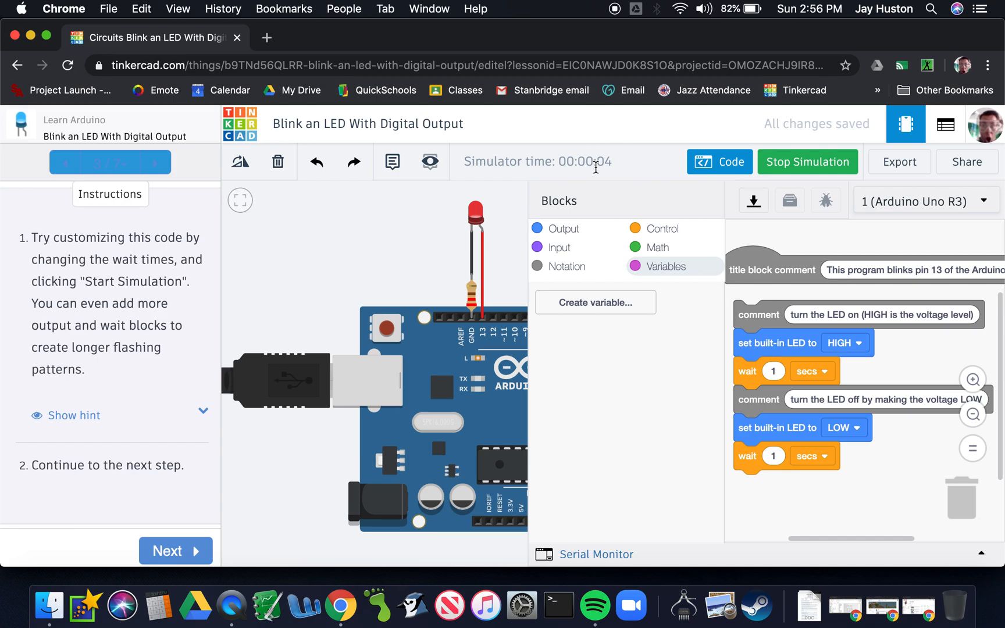
pyautogui.click(832, 169)
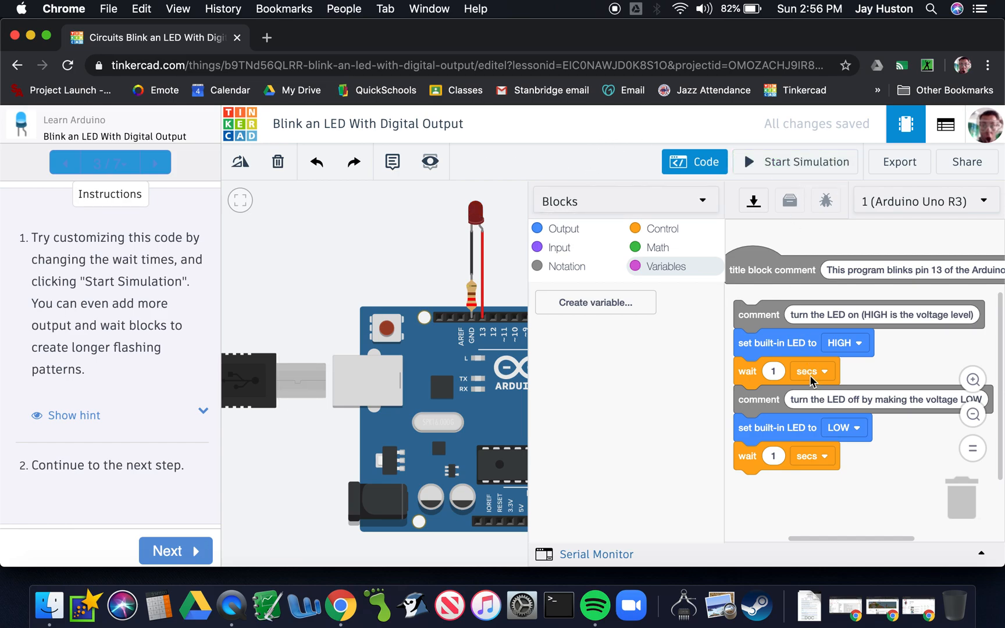
# Set the wait after the LED's HIGH block to 1000 milliseconds and test the program in the simulator.
pyautogui.click(774, 372)
pyautogui.write('11000')
pyautogui.press('BackSpace')
pyautogui.press('BackSpace')
pyautogui.press('BackSpace')
pyautogui.write('000')
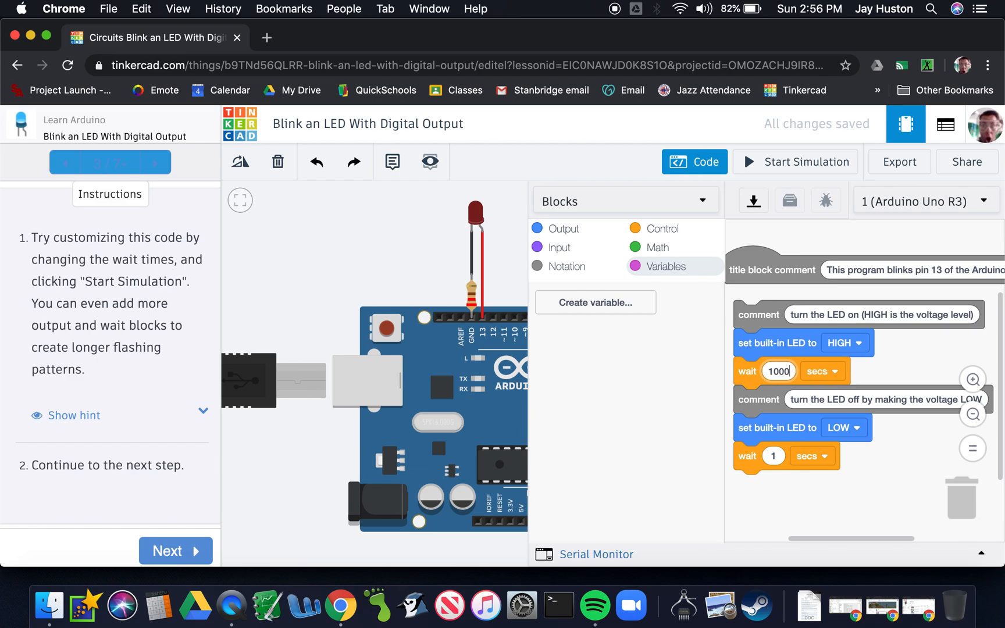
pyautogui.click(816, 373)
pyautogui.click(802, 432)
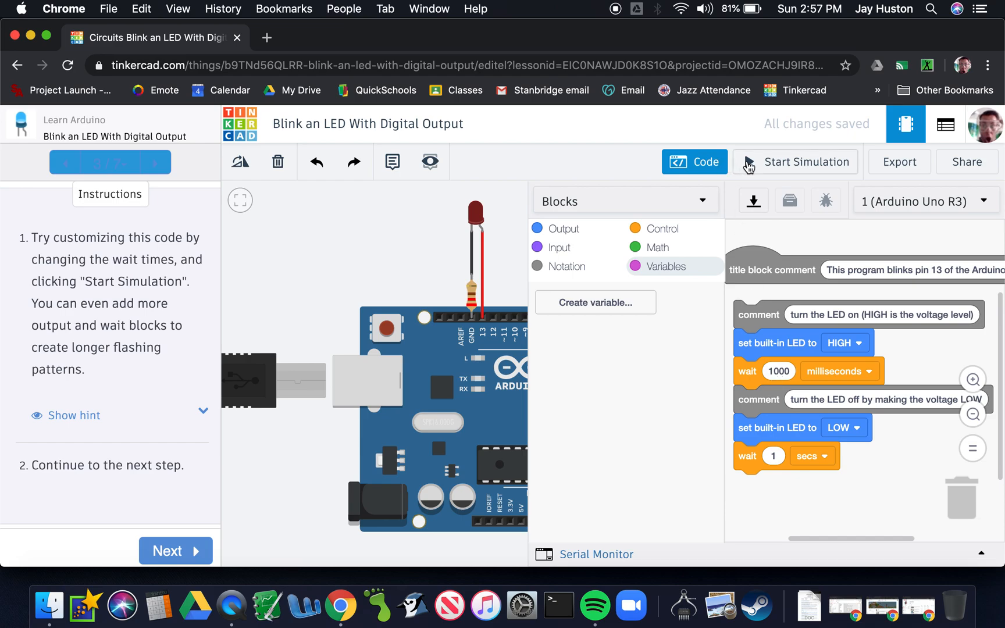
pyautogui.click(771, 161)
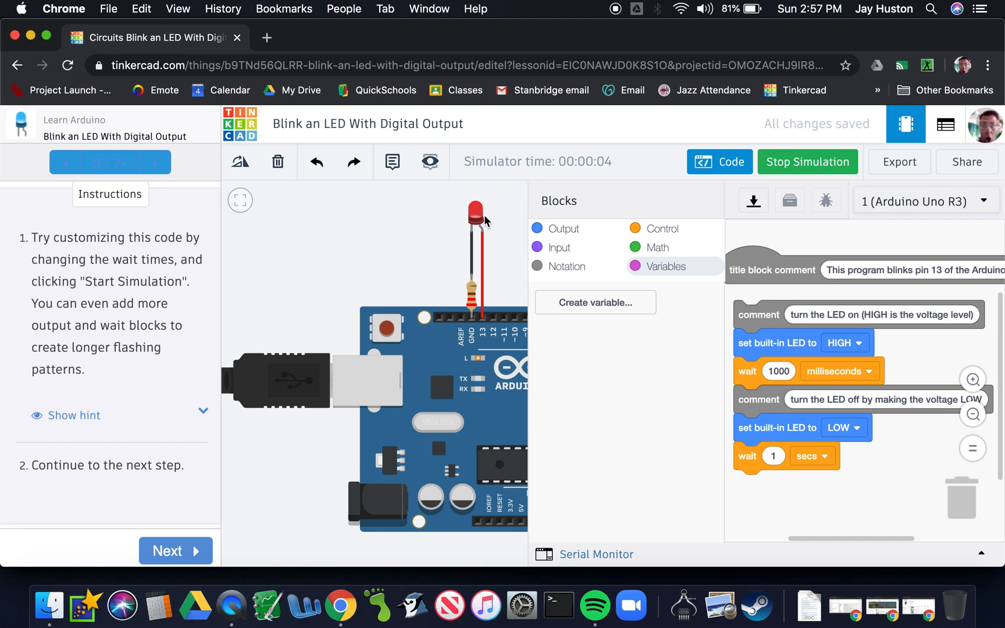
pyautogui.click(833, 169)
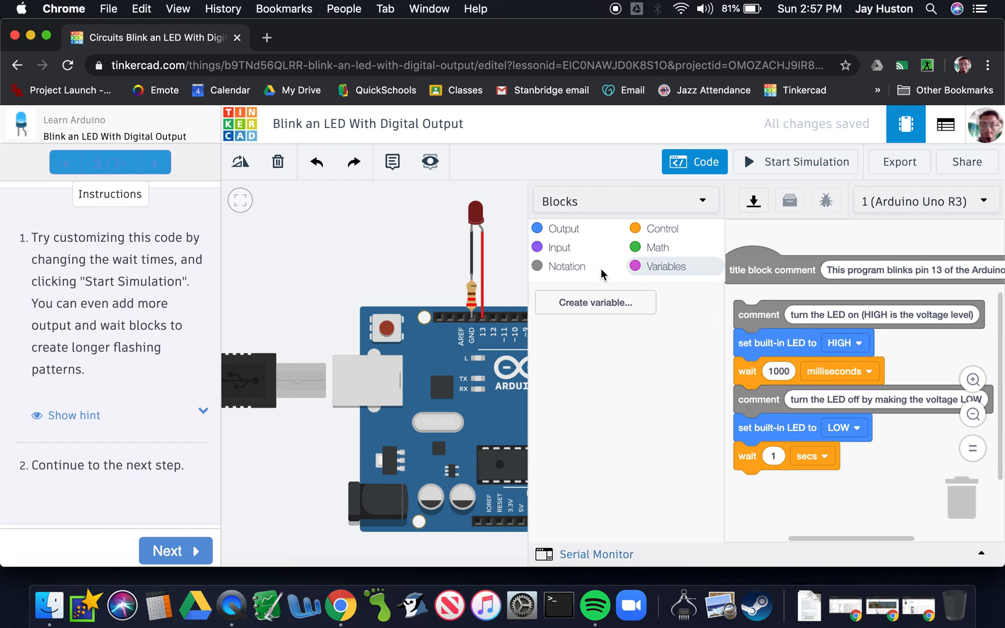
# Delete the red wire connecting the LED to pin 13 of the Arduino.
pyautogui.click(680, 165)
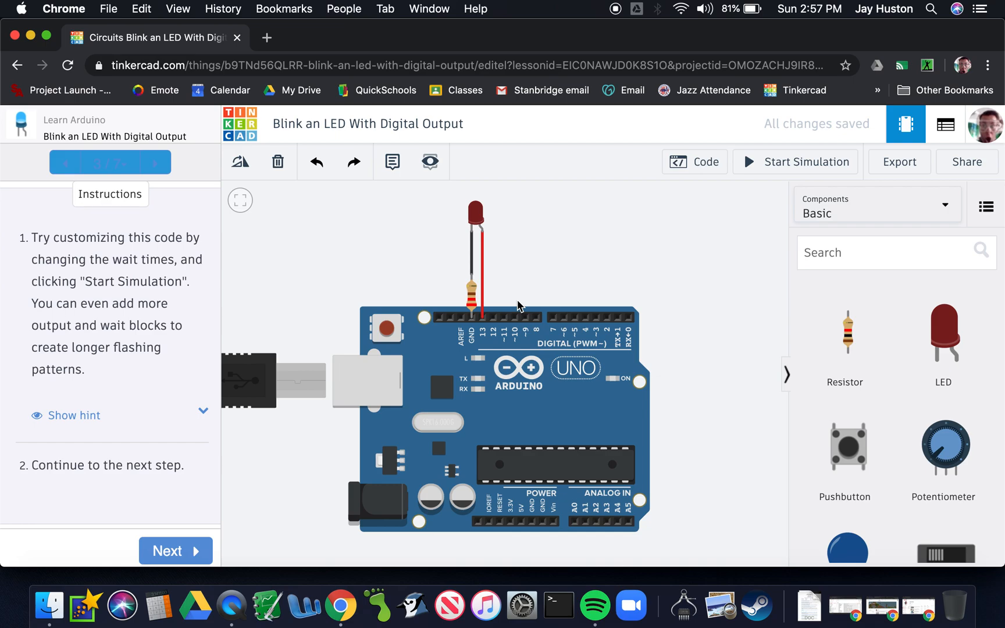
pyautogui.click(482, 282)
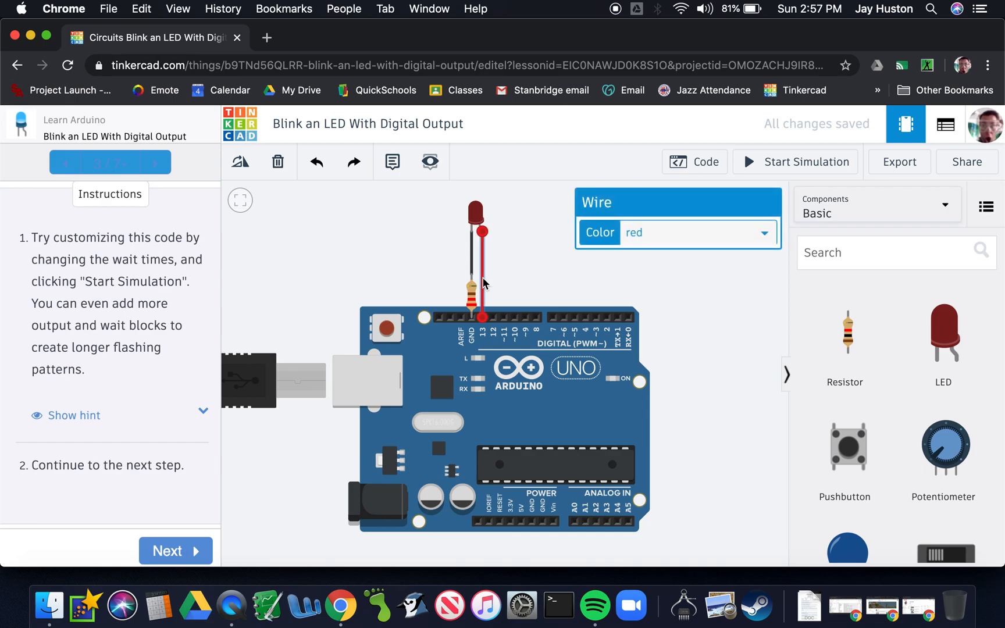
pyautogui.press('Delete')
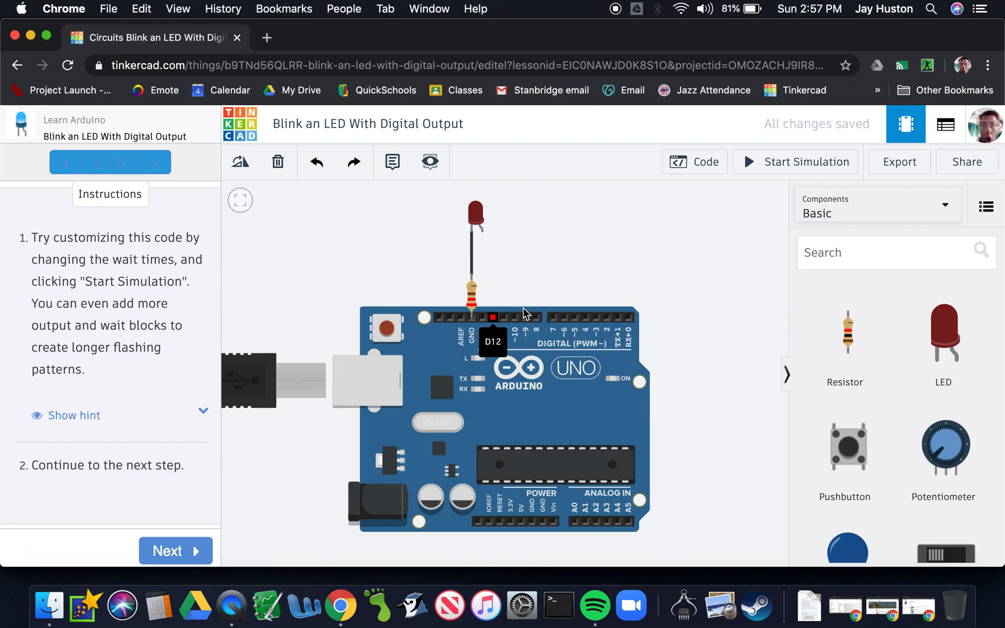
# Connect Arduino pin 7 to the LED's free leg with a red wire and test the circuit in the simulator.
pyautogui.click(554, 319)
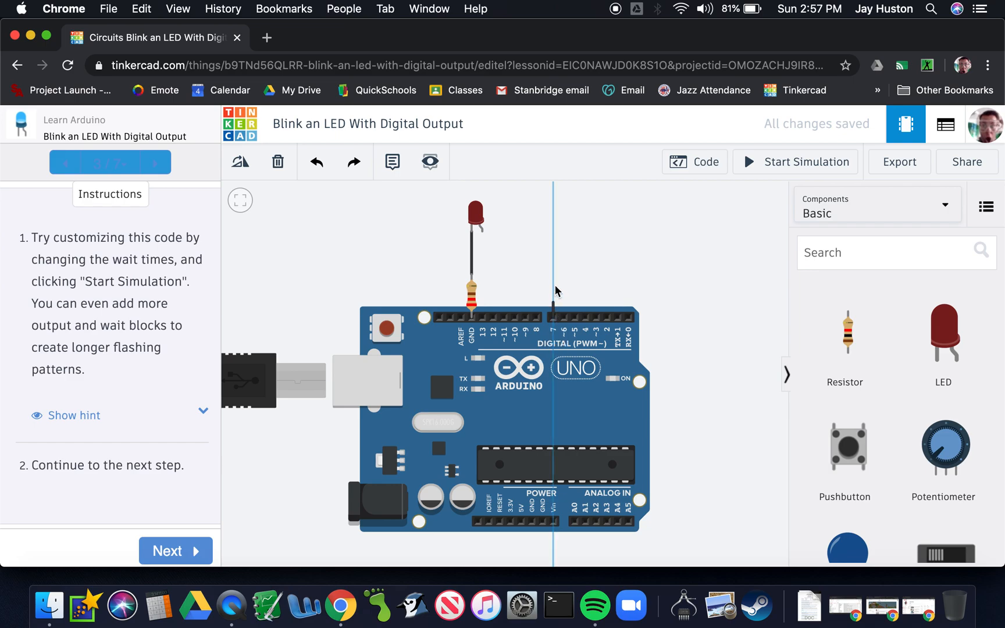
pyautogui.click(554, 228)
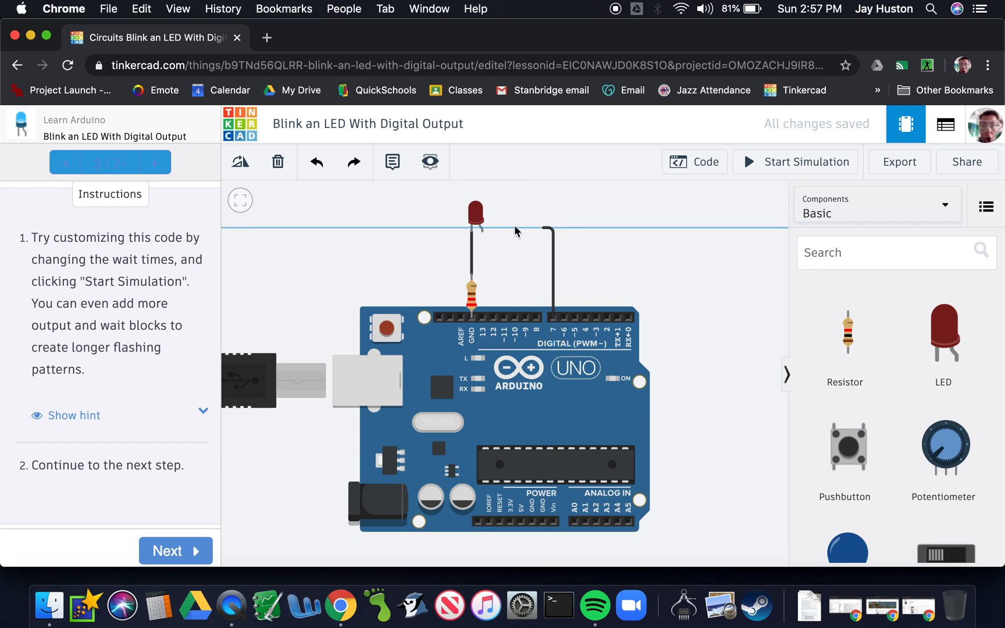
pyautogui.click(482, 231)
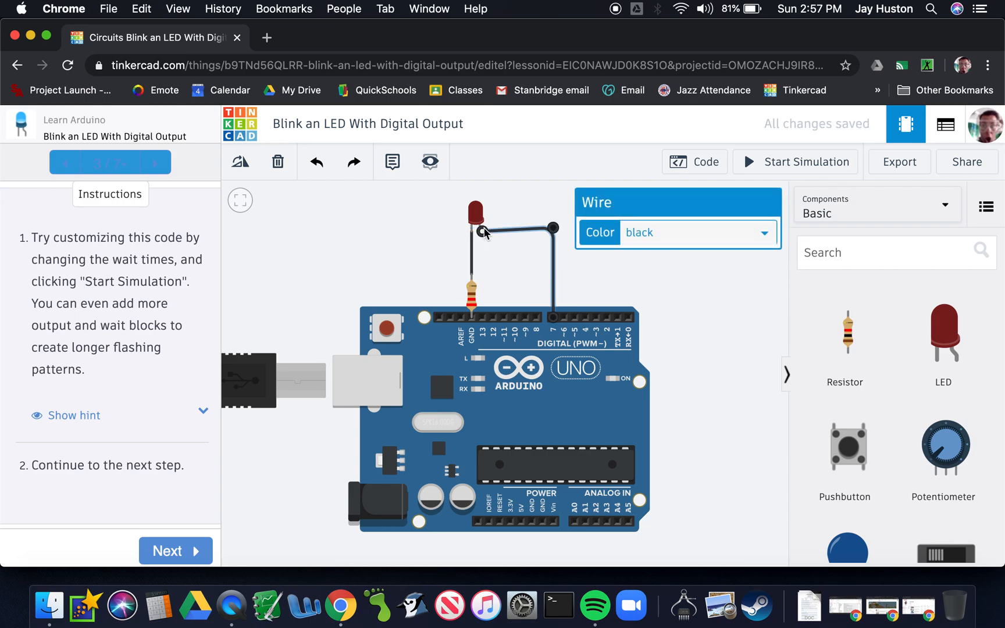
pyautogui.press('2')
pyautogui.click(434, 254)
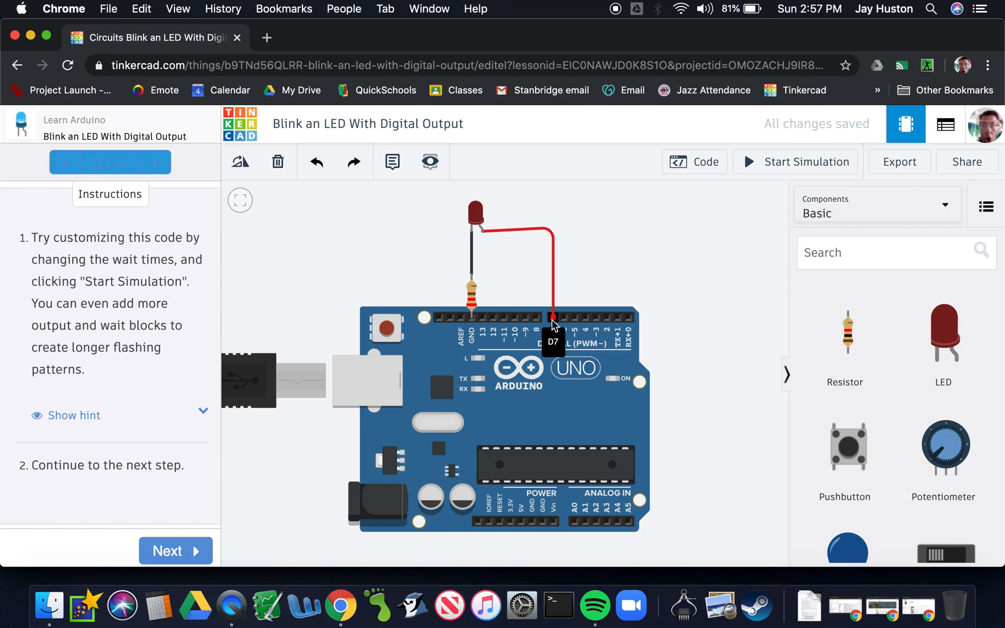
pyautogui.click(776, 163)
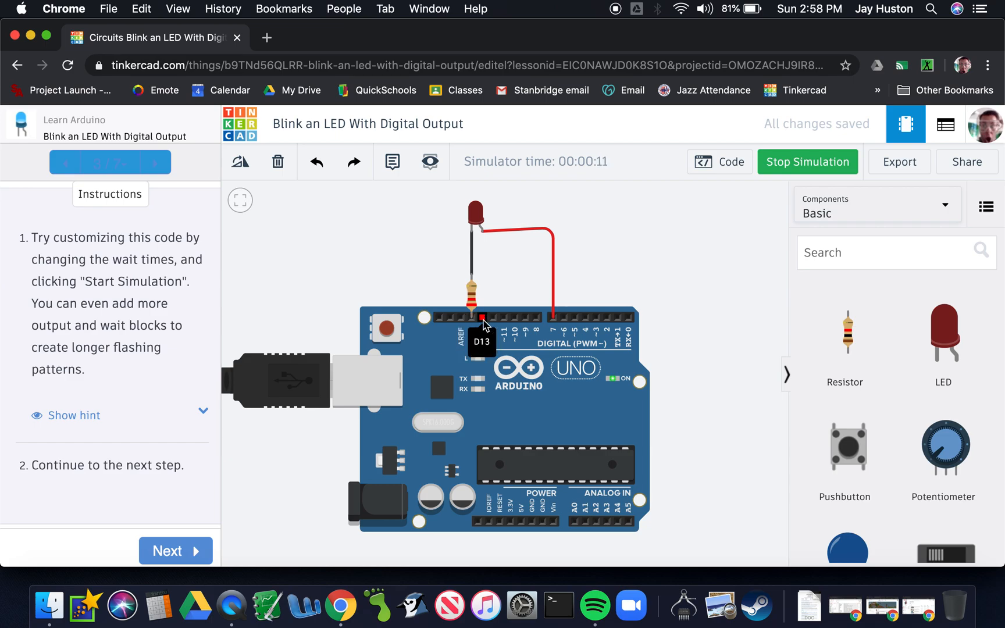
pyautogui.click(790, 162)
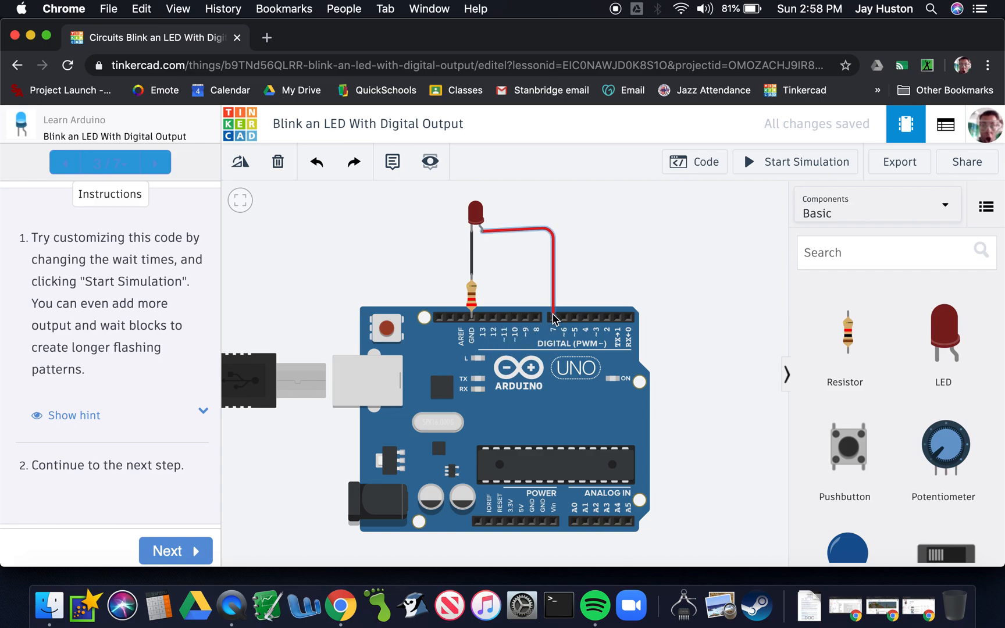
# Examine the available Output code blocks for one that can control a chosen pin.
pyautogui.click(706, 164)
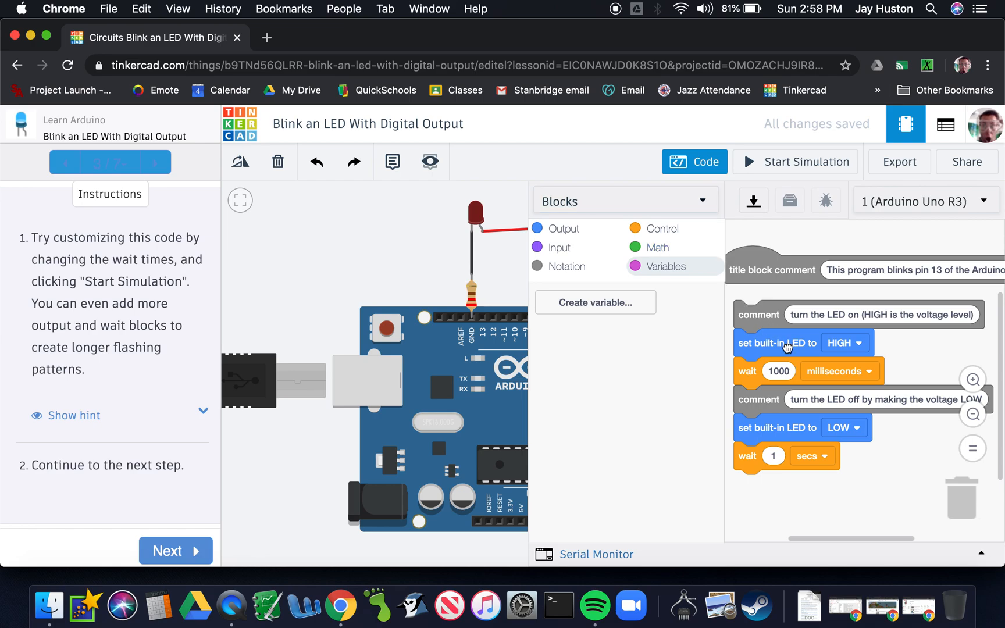
pyautogui.moveTo(787, 347)
pyautogui.mouseDown()
pyautogui.moveTo(831, 345)
pyautogui.moveTo(784, 347)
pyautogui.mouseUp()
pyautogui.click(562, 231)
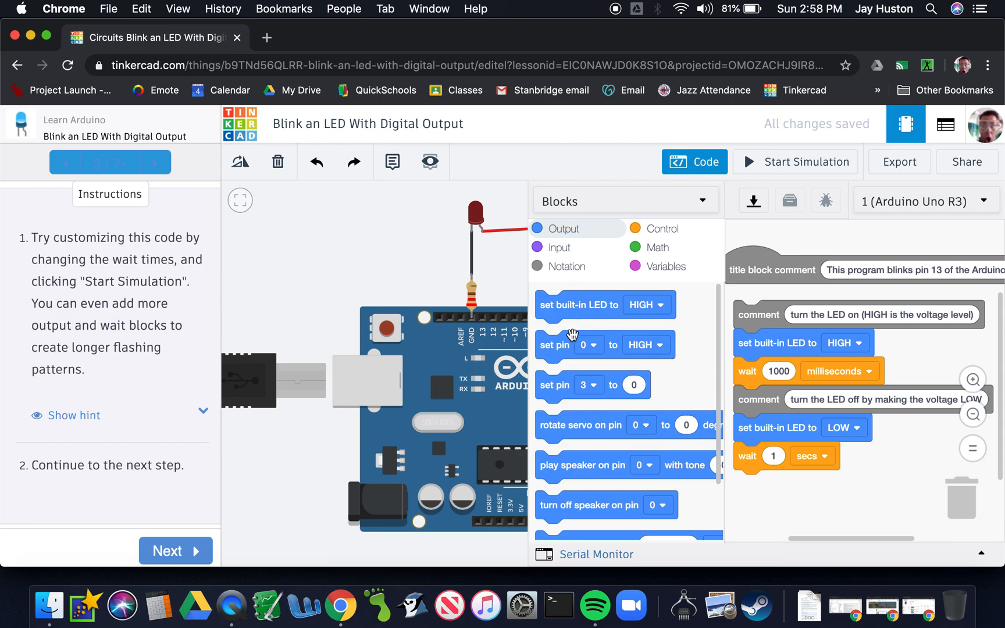
pyautogui.scroll(-2, 580, 341)
pyautogui.scroll(2, 580, 342)
pyautogui.scroll(-2, 580, 342)
pyautogui.scroll(2, 580, 343)
pyautogui.scroll(-2, 577, 337)
pyautogui.scroll(2, 577, 336)
# Delete the "set built-in LED to HIGH" block and test the program in the simulator.
pyautogui.rightClick(773, 347)
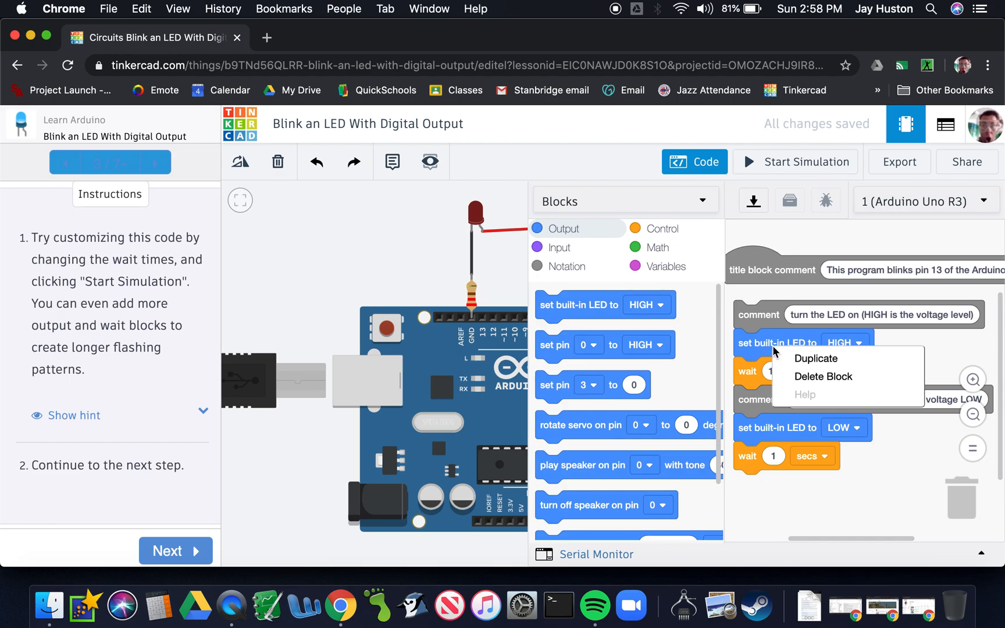
pyautogui.click(817, 377)
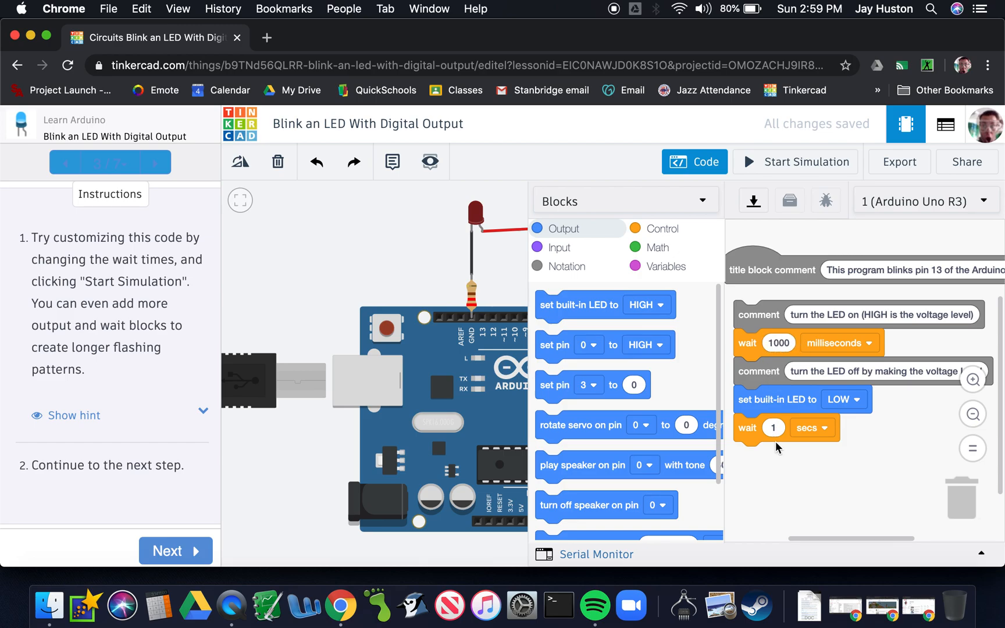
pyautogui.click(778, 168)
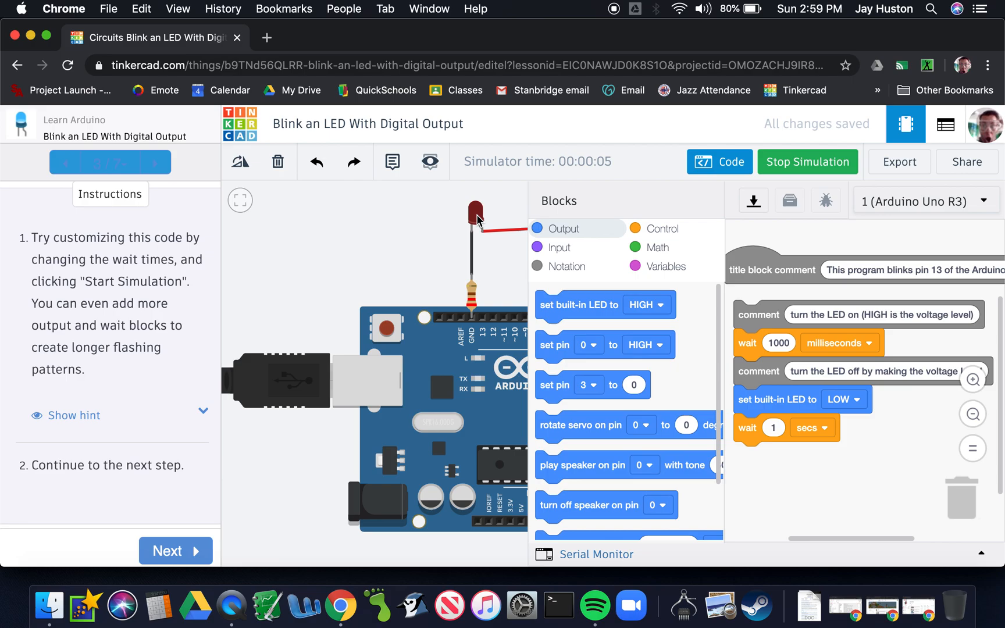
pyautogui.click(784, 161)
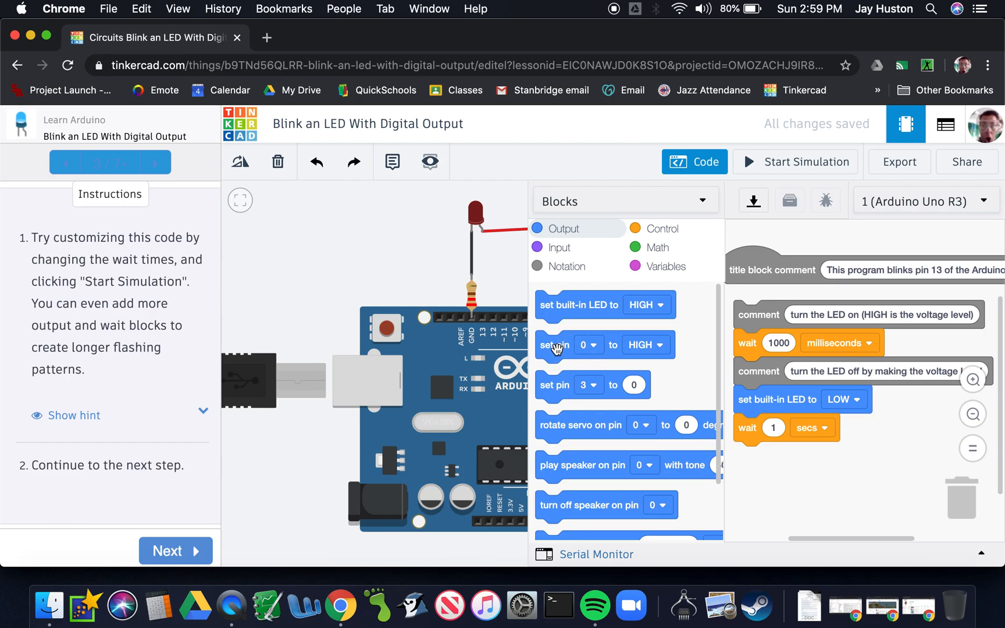
# Insert a block setting pin 7 to HIGH below the "turn the LED on" comment and test the program in the simulator.
pyautogui.moveTo(559, 348); pyautogui.dragTo(753, 348)
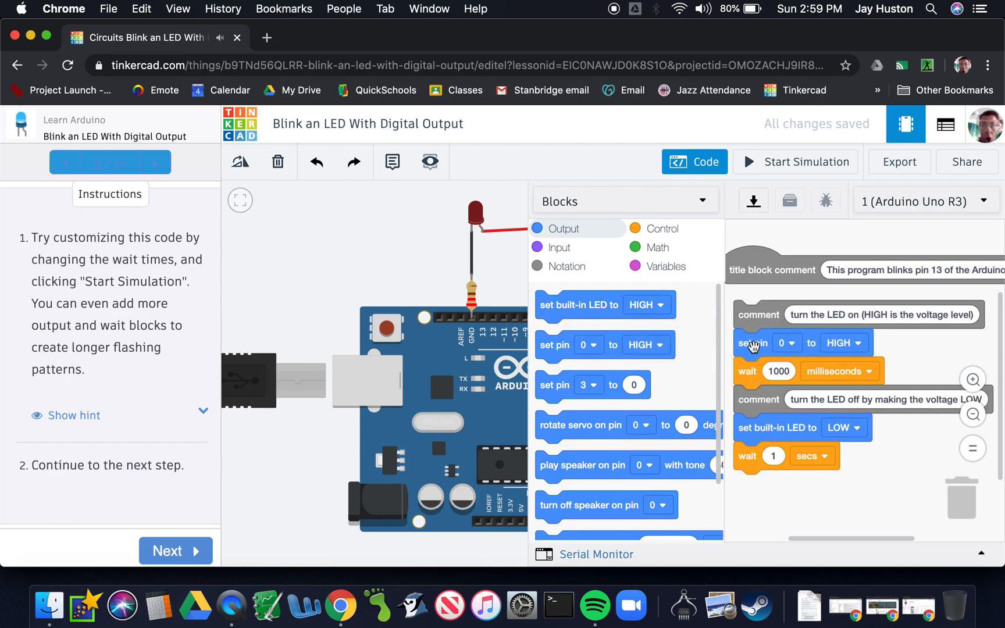
pyautogui.click(695, 162)
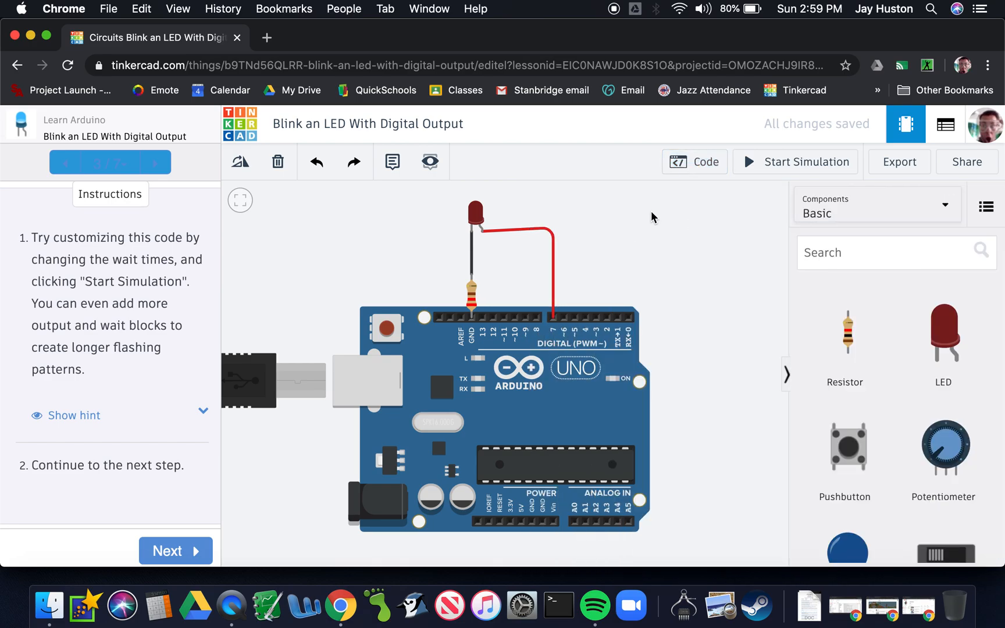
pyautogui.click(689, 166)
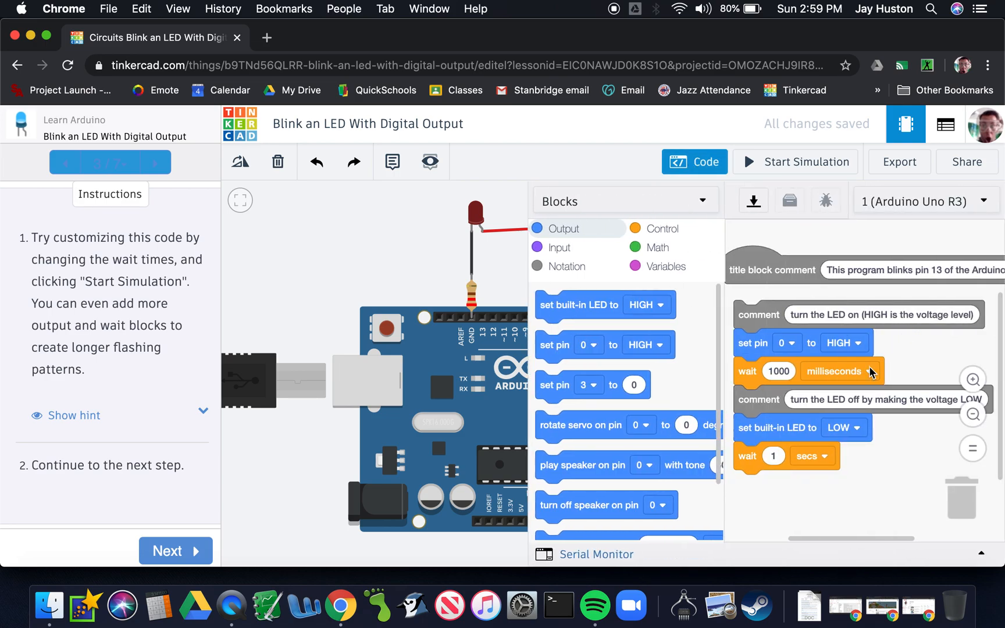
pyautogui.click(788, 347)
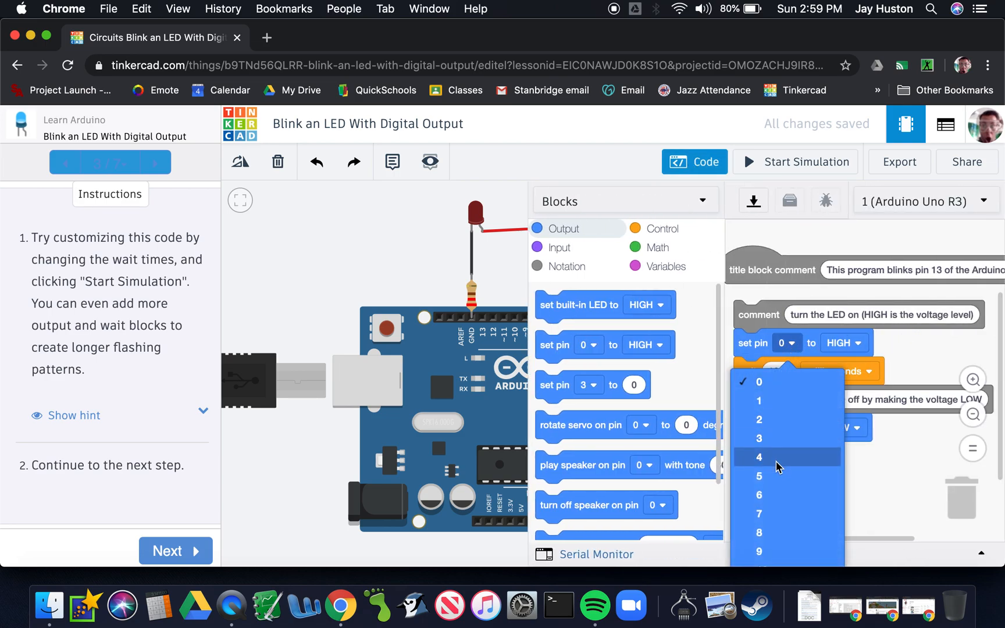
pyautogui.click(768, 514)
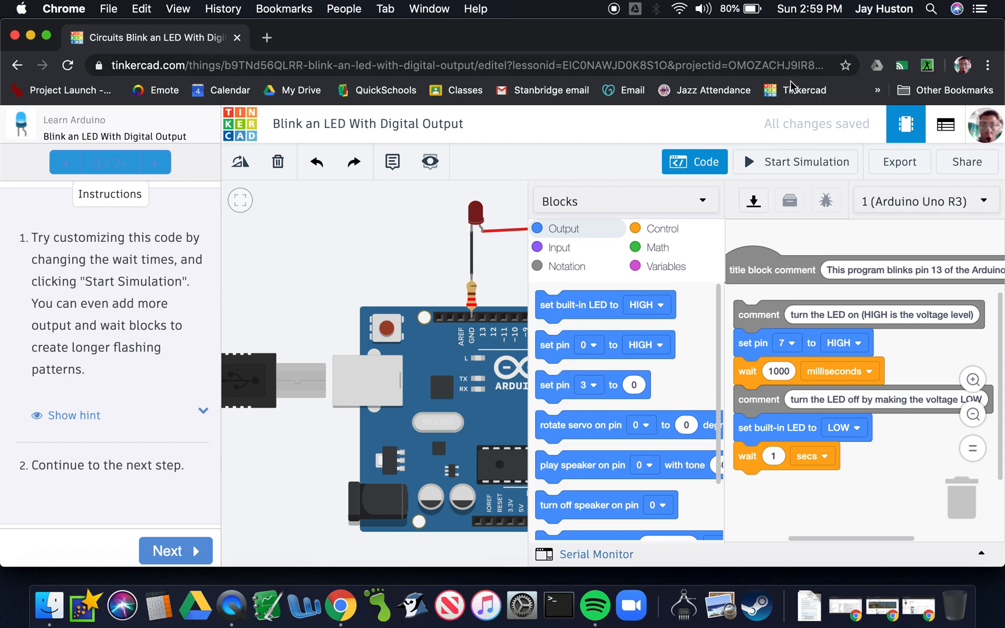
pyautogui.click(783, 162)
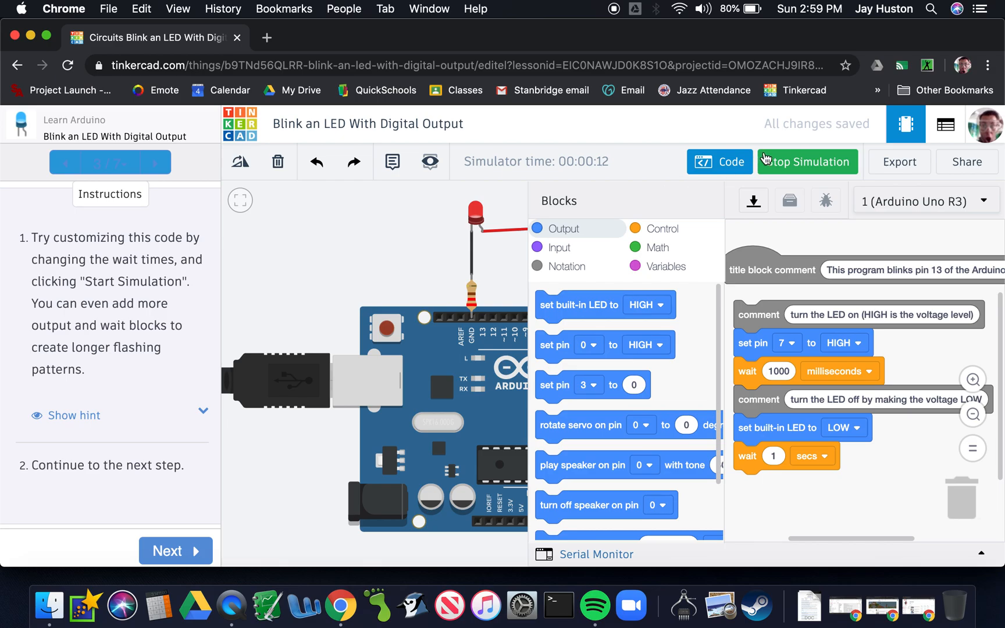
pyautogui.click(789, 168)
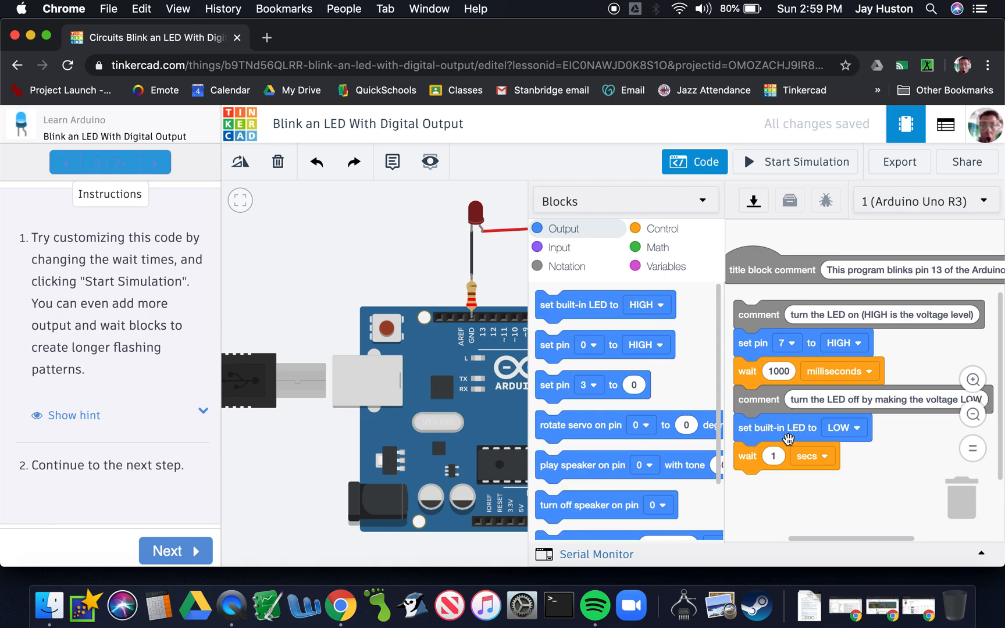
# Duplicate the pin 7 HIGH block with the blocks beneath it and attach the copy to the program's end.
pyautogui.rightClick(759, 347)
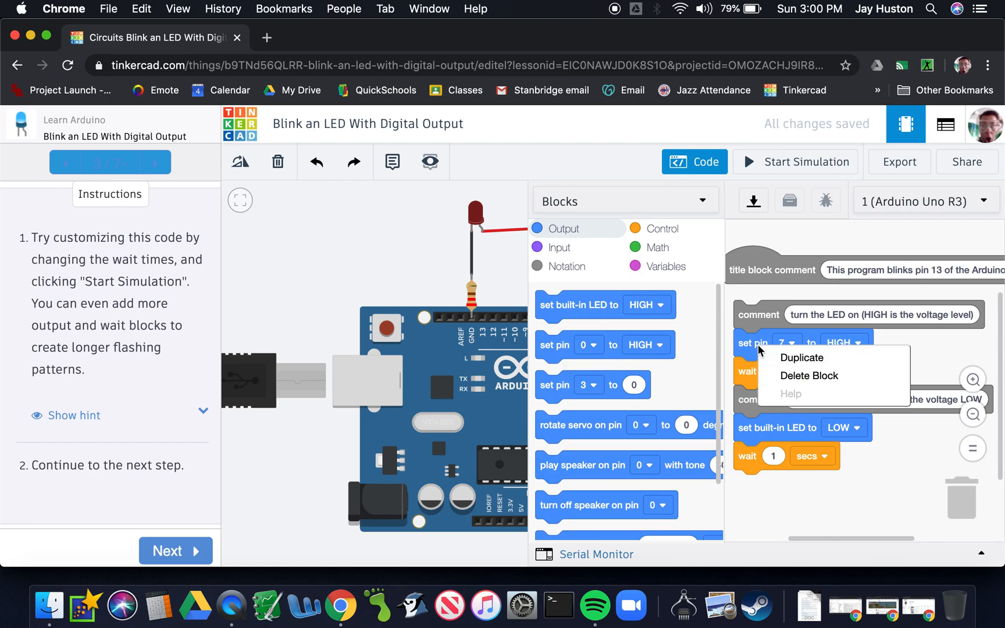
pyautogui.click(806, 357)
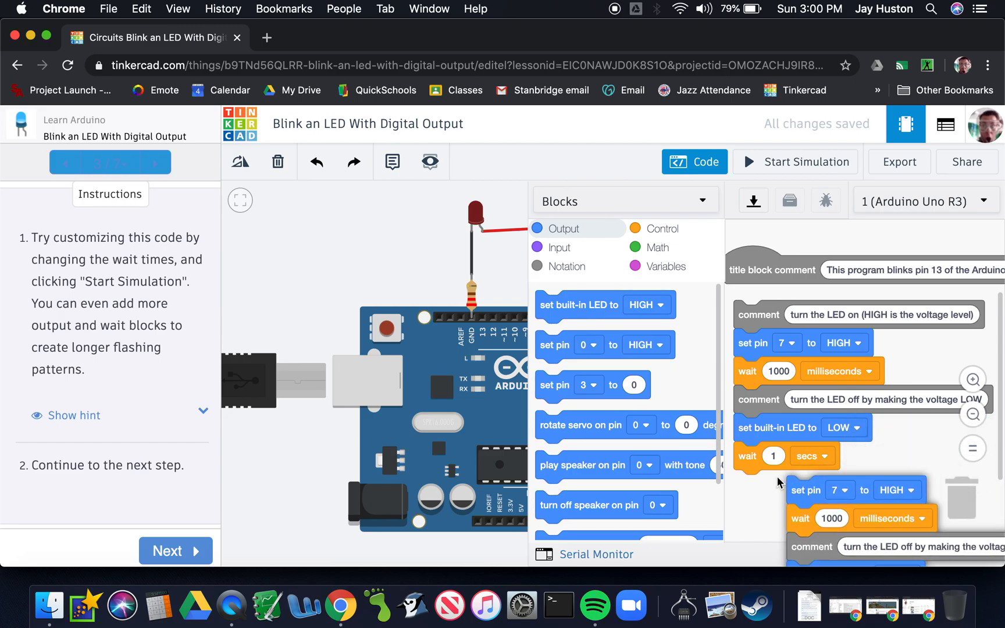
pyautogui.click(742, 480)
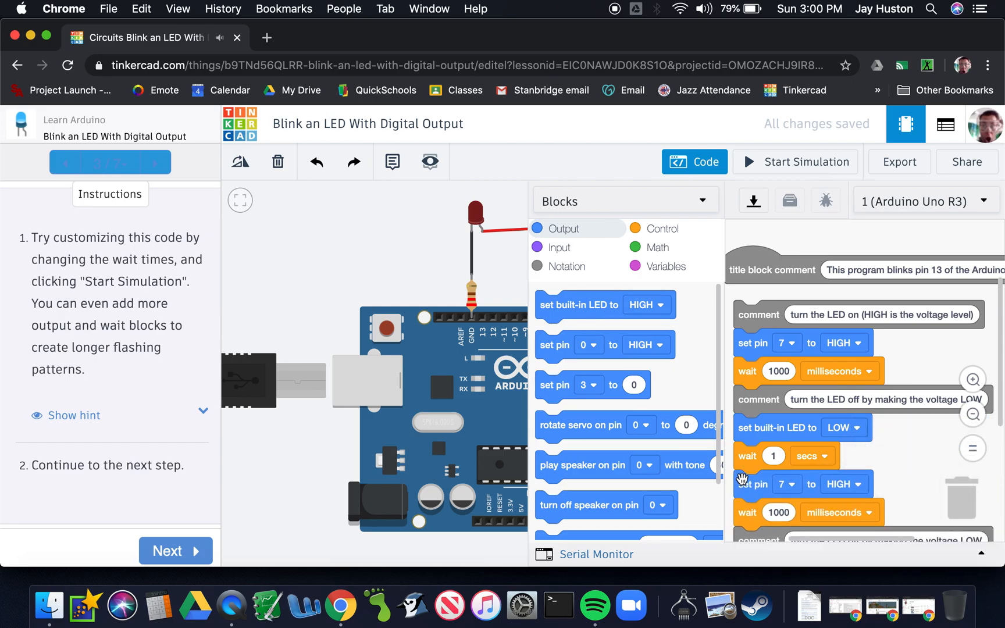
# Delete all the duplicated blocks from the program's end, one by one.
pyautogui.rightClick(744, 483)
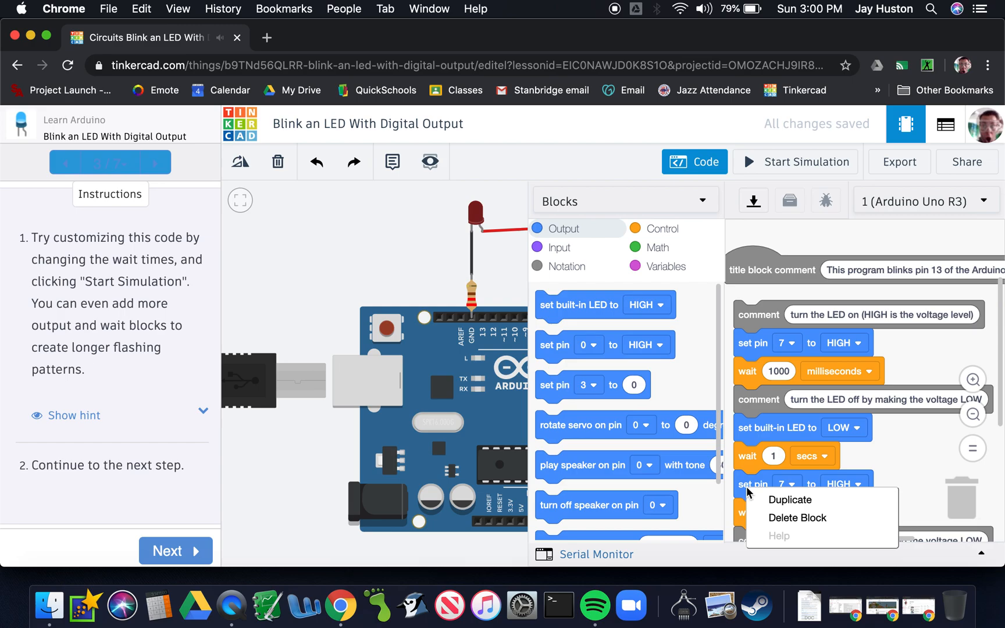
pyautogui.click(792, 520)
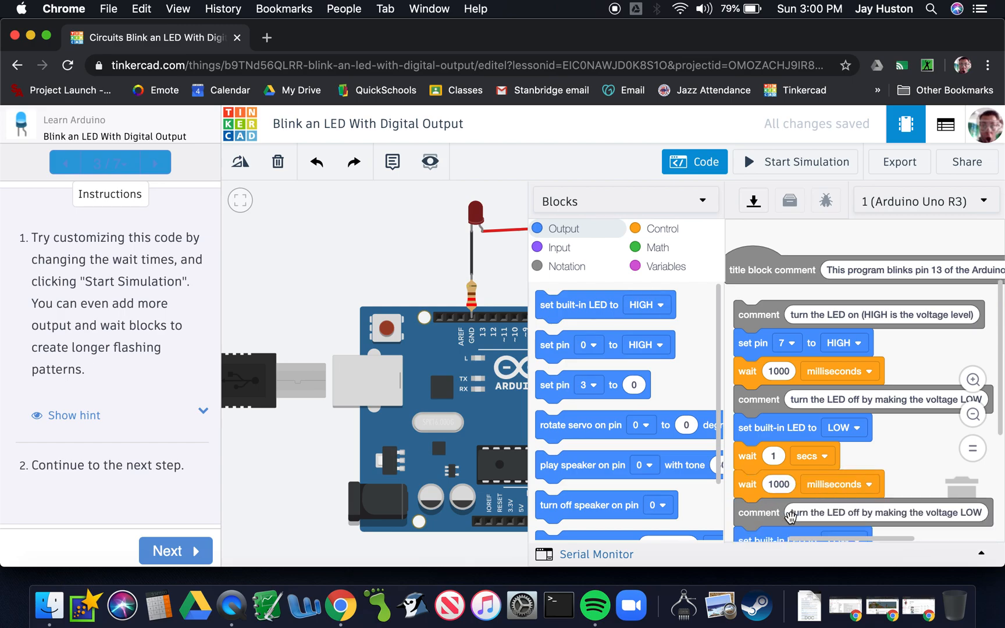
pyautogui.rightClick(747, 491)
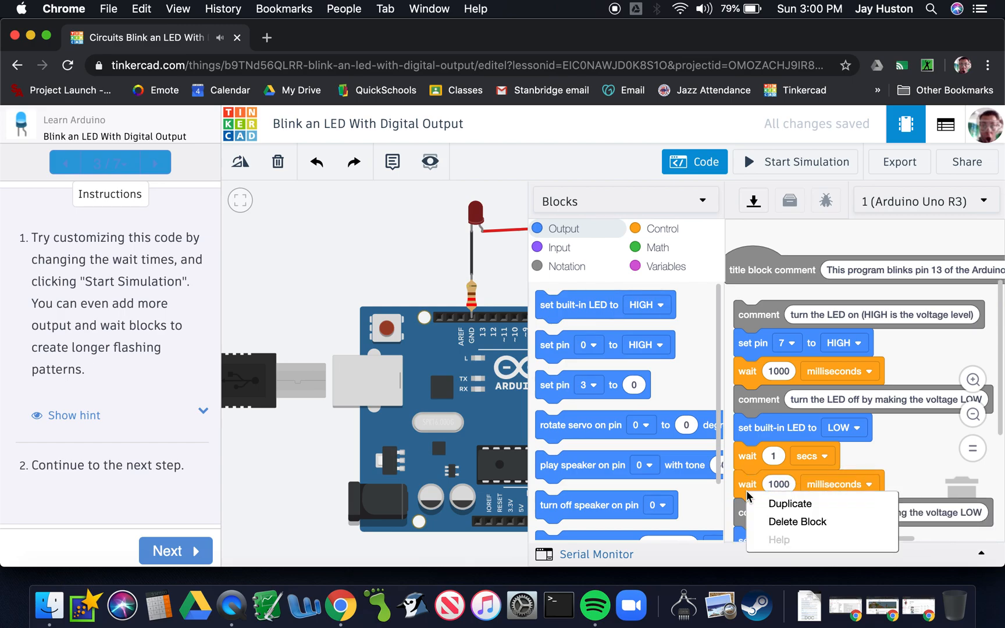
pyautogui.click(775, 521)
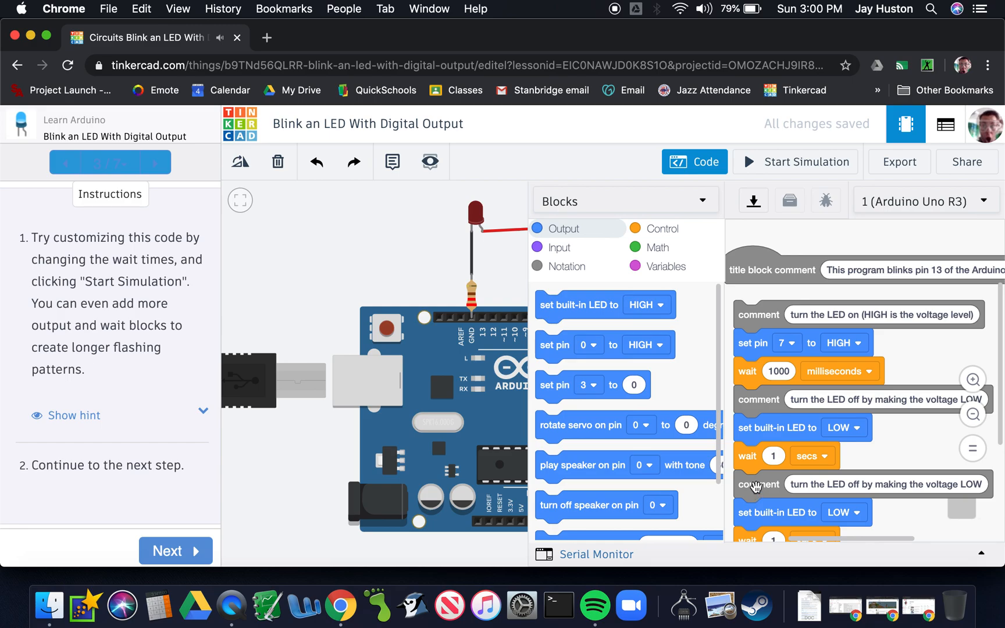
pyautogui.rightClick(758, 490)
pyautogui.click(805, 524)
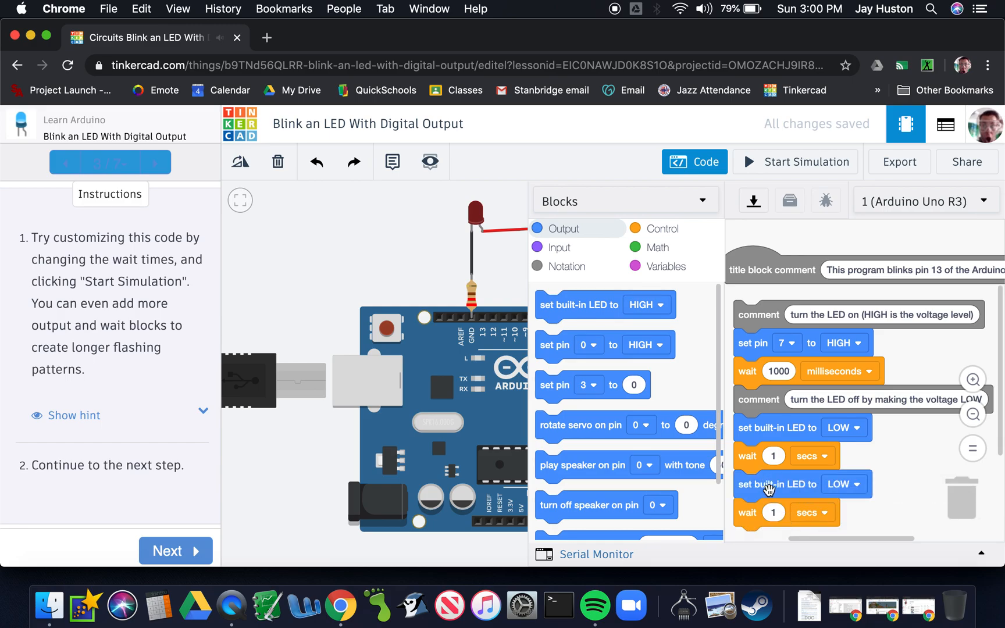
pyautogui.rightClick(768, 490)
pyautogui.click(799, 522)
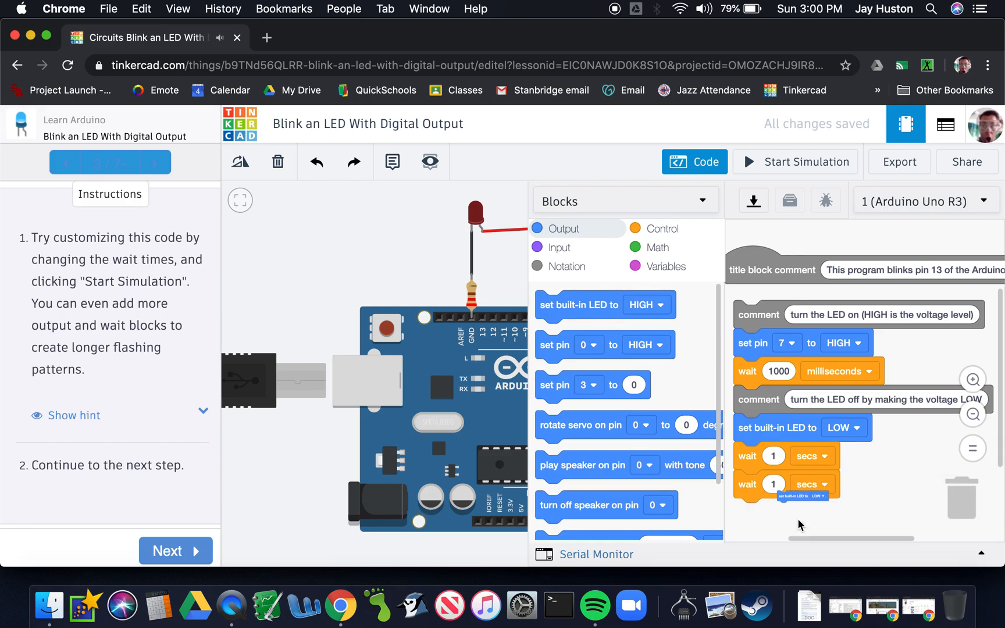
pyautogui.rightClick(758, 491)
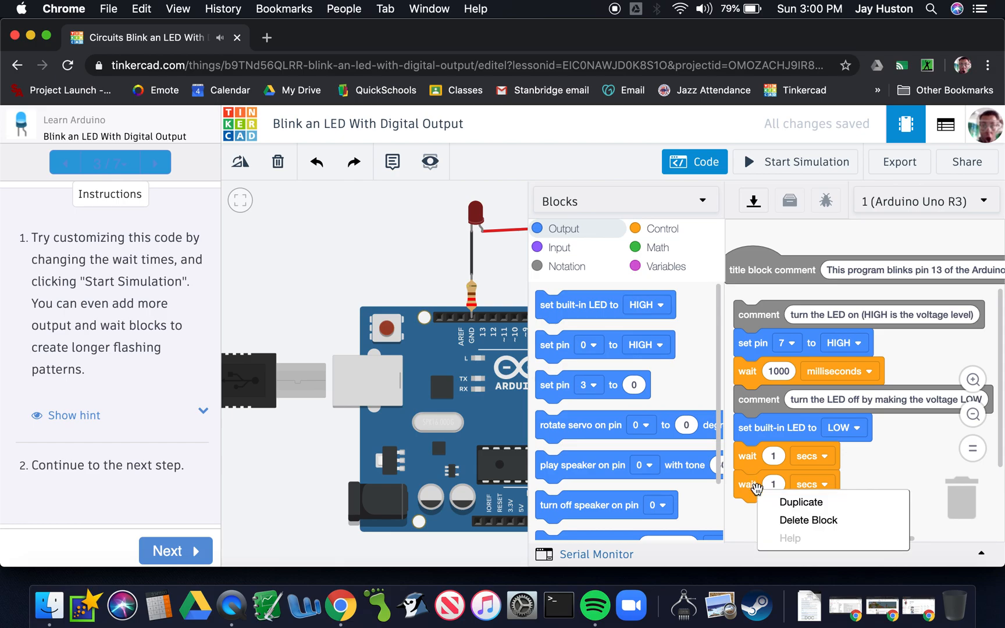
pyautogui.click(793, 522)
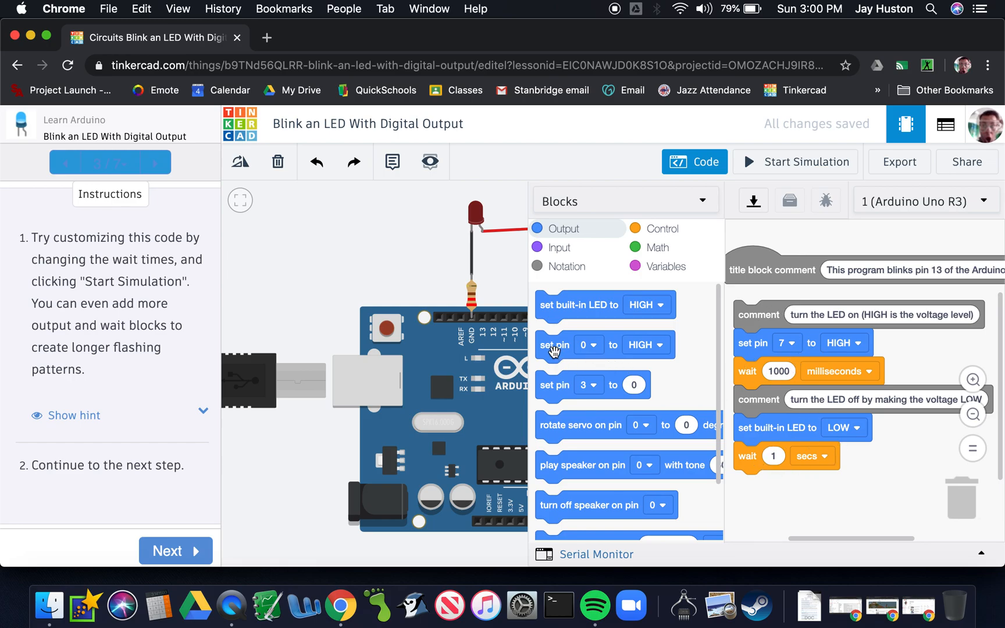
# Insert a "set pin" block below the "turn the LED off" comment and choose pin 7 for it.
pyautogui.moveTo(551, 348); pyautogui.dragTo(752, 430)
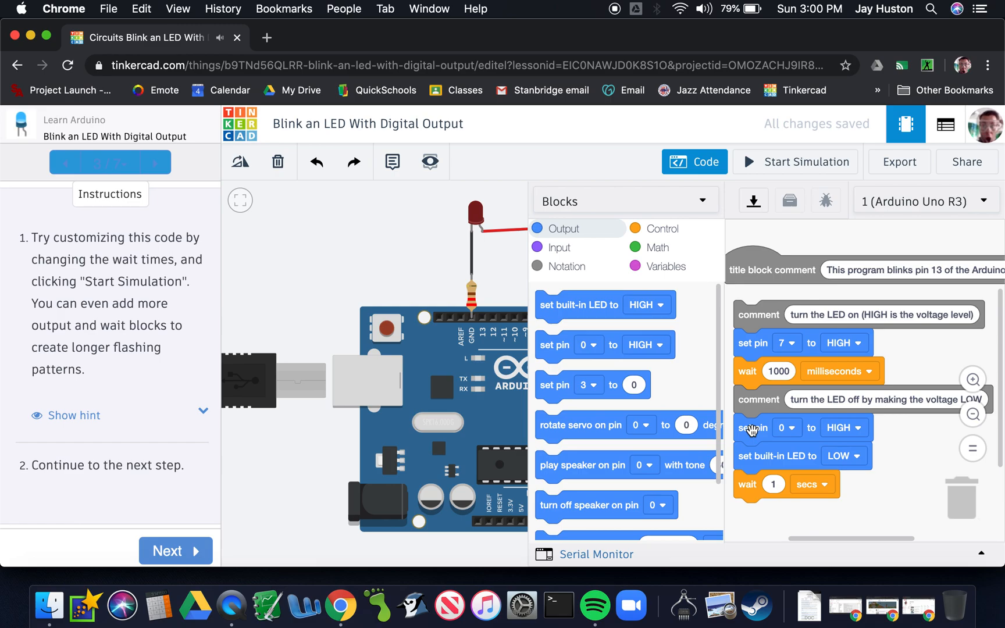
pyautogui.click(794, 432)
pyautogui.scroll(-5, 771, 540)
pyautogui.click(760, 511)
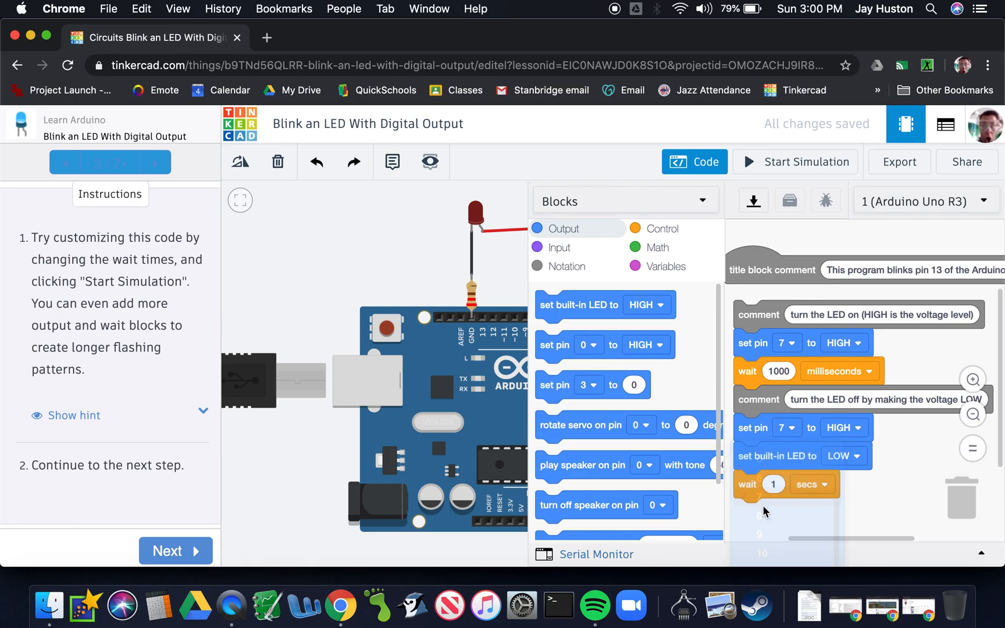
# Change the second pin 7 block to LOW and delete the "set built-in LED to LOW" block beneath it.
pyautogui.click(848, 431)
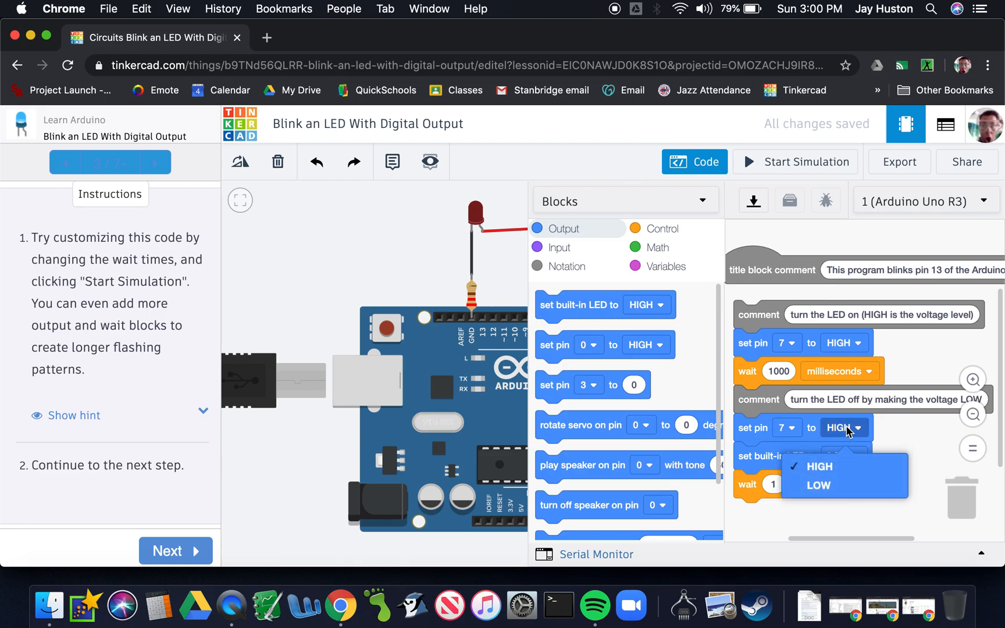
pyautogui.click(821, 486)
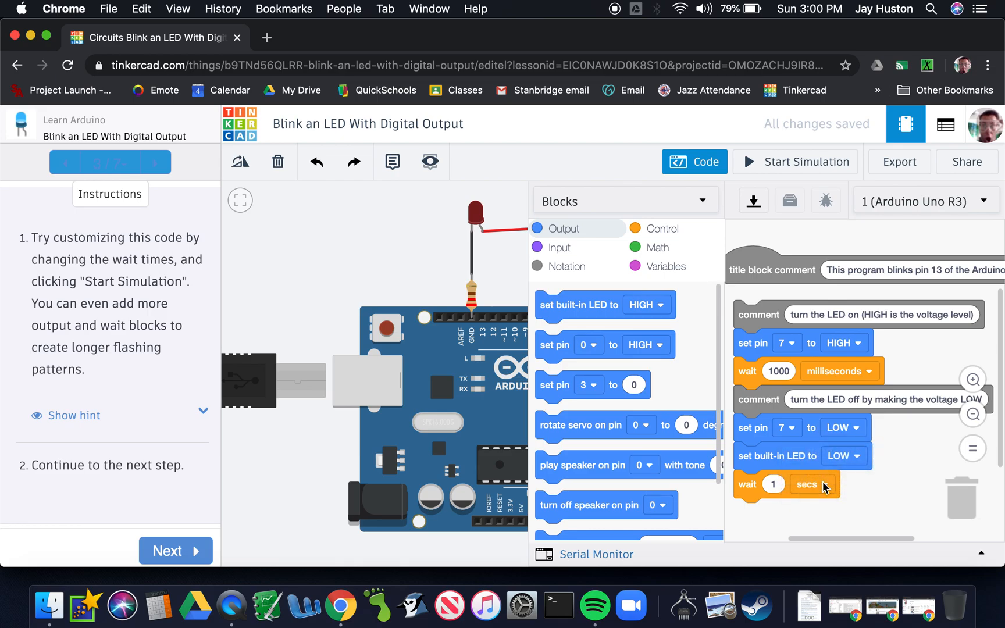
pyautogui.rightClick(777, 459)
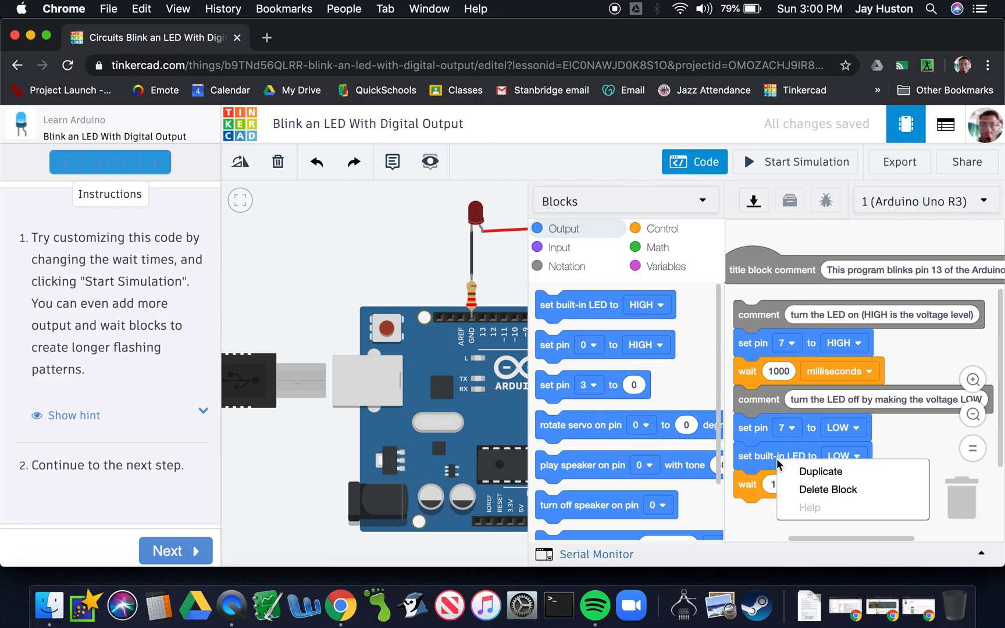
pyautogui.click(829, 490)
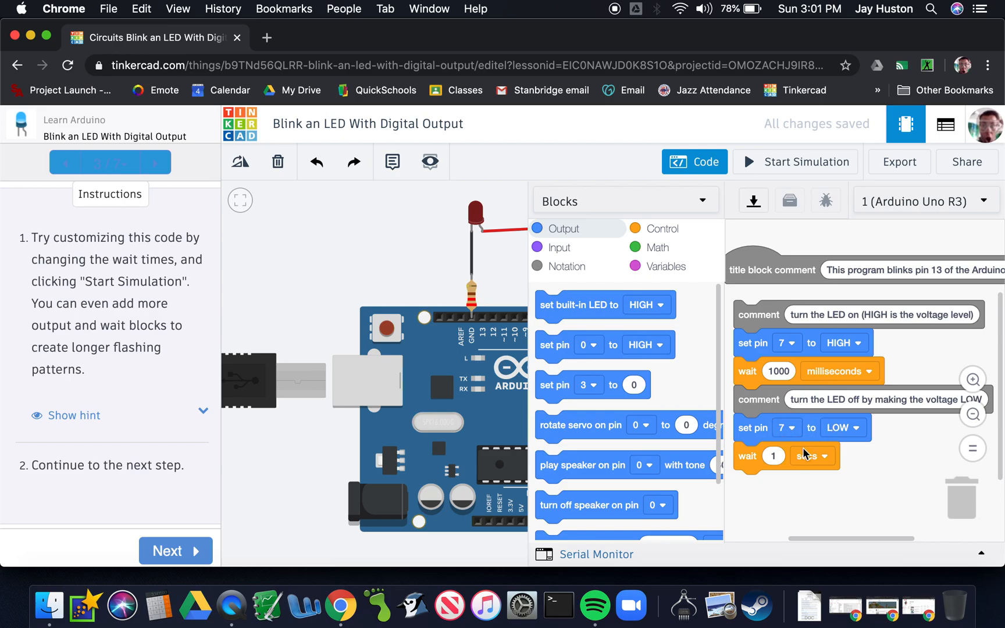
# Hide the code and run the simulation to check the LED on pin 7, stopping it again.
pyautogui.click(702, 165)
pyautogui.click(787, 166)
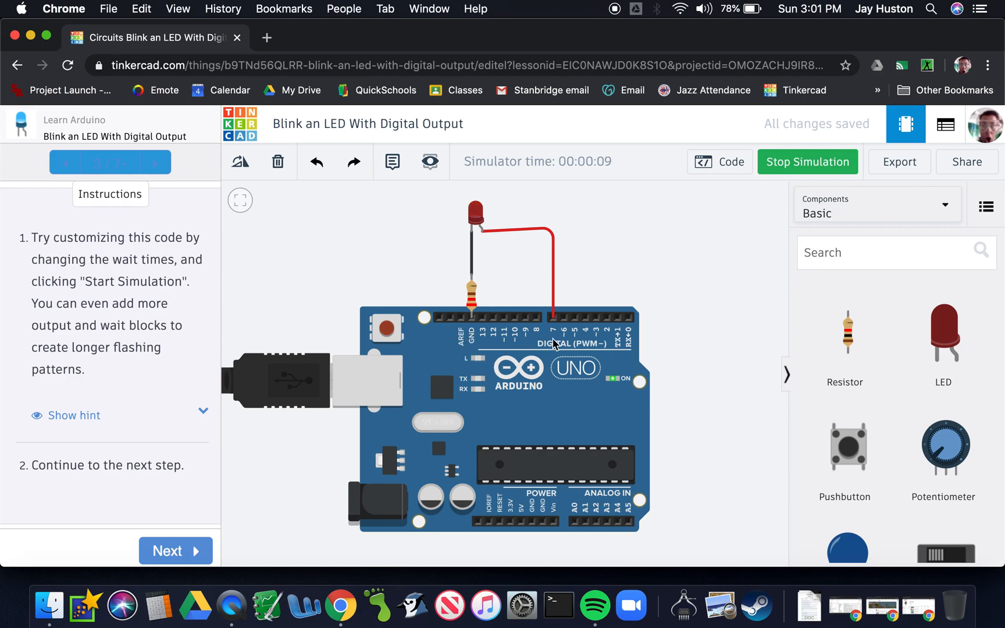
pyautogui.click(792, 162)
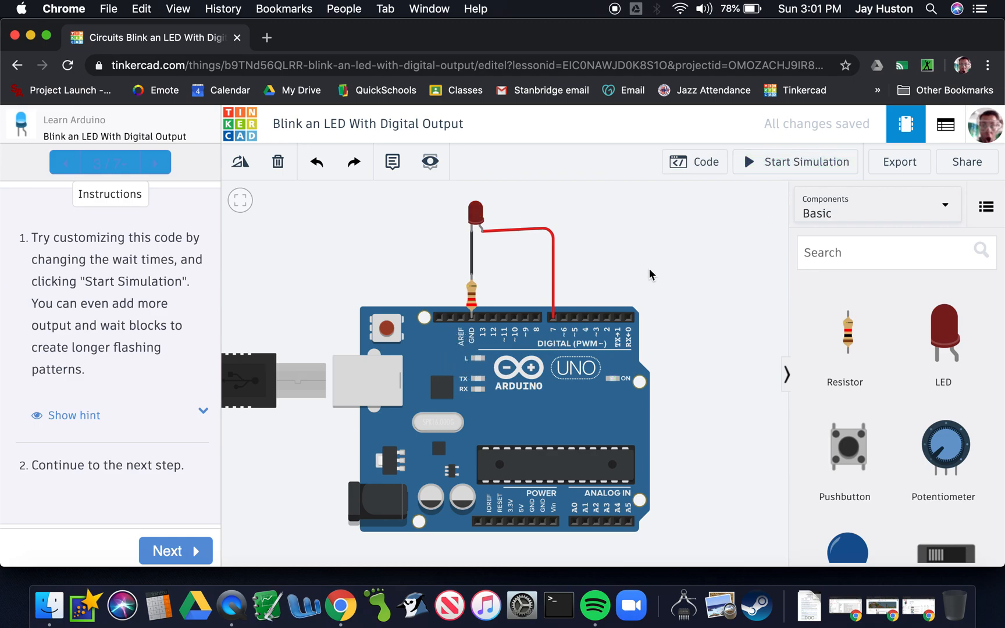
# Delete the red LED and search the components for "led" to place an RGB LED above the Arduino board.
pyautogui.click(476, 217)
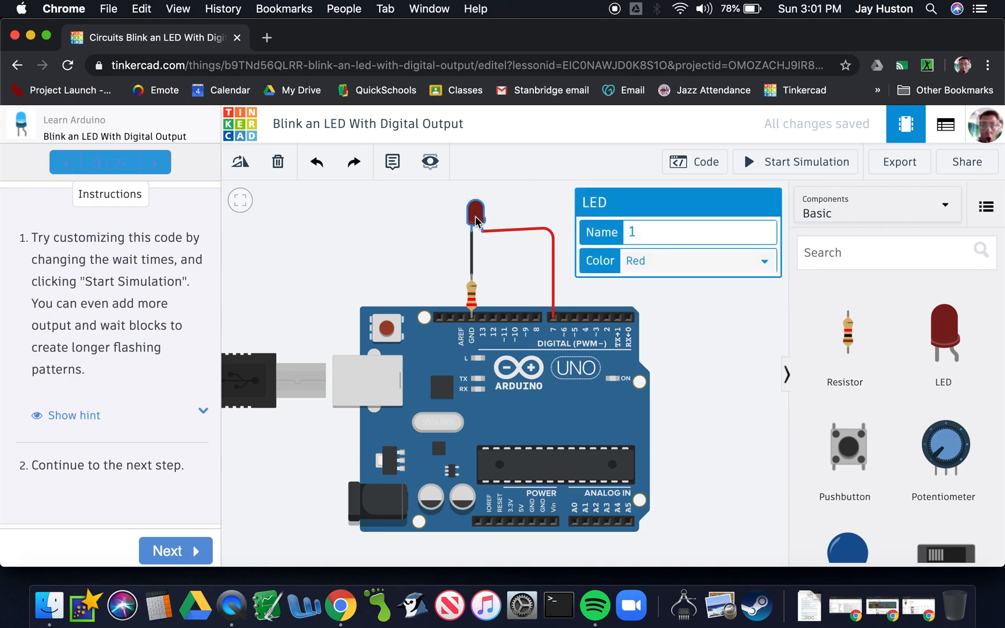
pyautogui.press('Delete')
pyautogui.click(831, 252)
pyautogui.write('led')
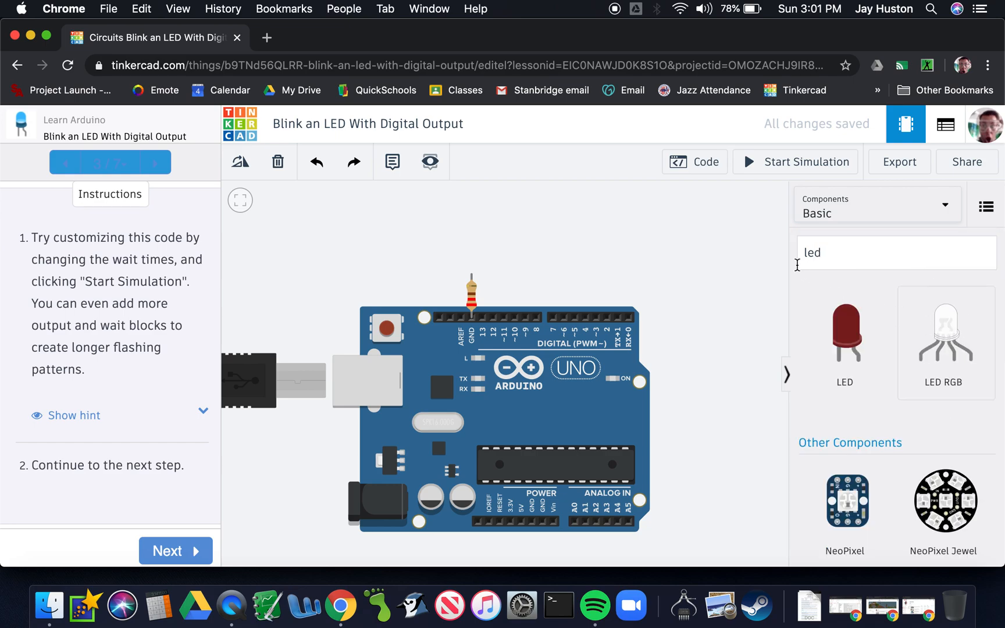
pyautogui.moveTo(939, 324); pyautogui.dragTo(534, 234)
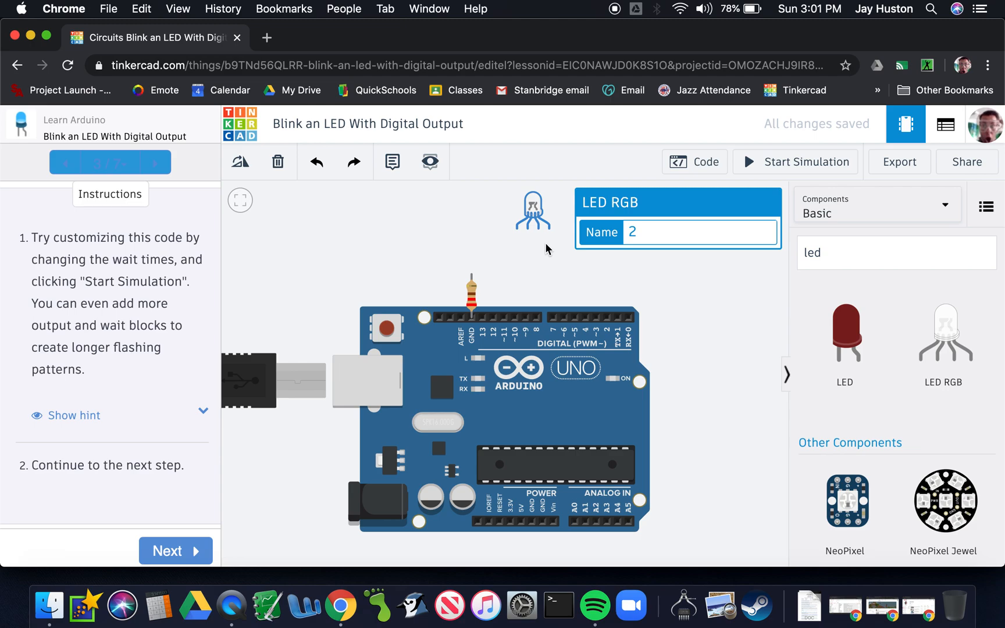
# Wire the RGB LED's second leg, between the red and blue ones, to the resistor's upper end and colour the wire black.
pyautogui.click(528, 229)
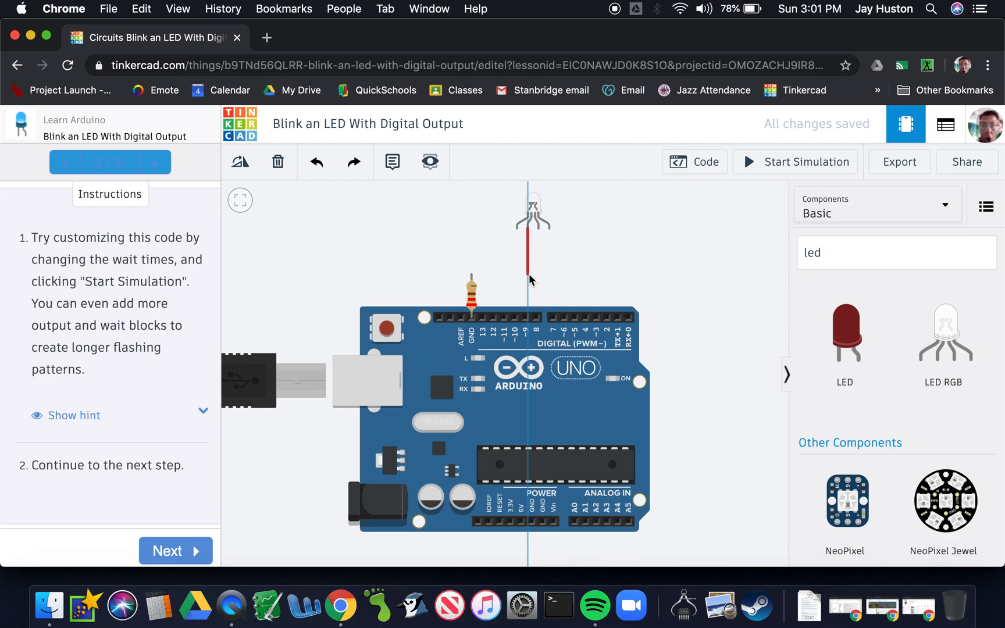
pyautogui.click(526, 275)
pyautogui.click(473, 274)
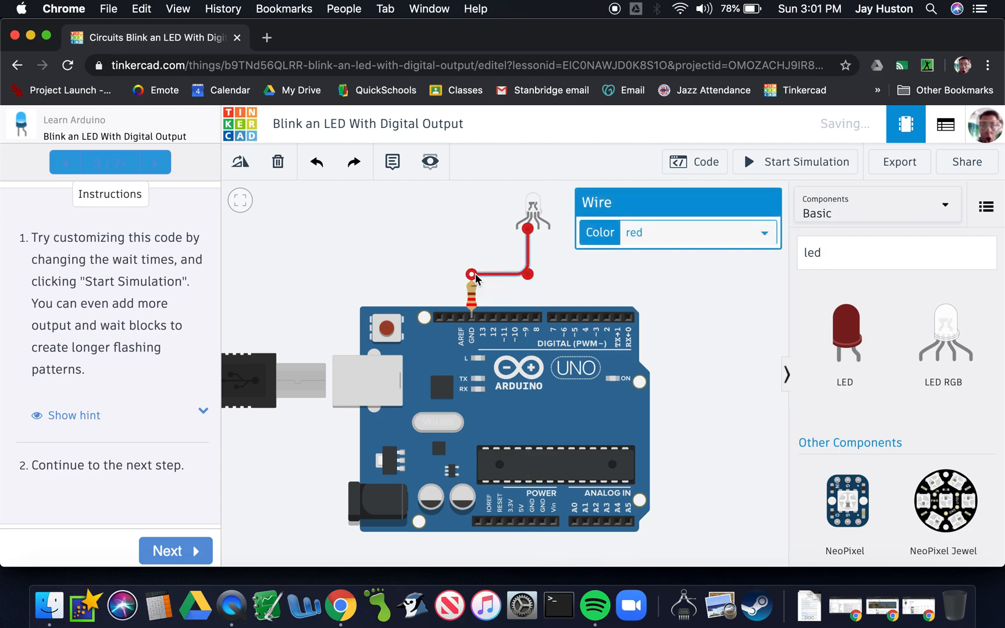
pyautogui.press('0')
pyautogui.click(437, 281)
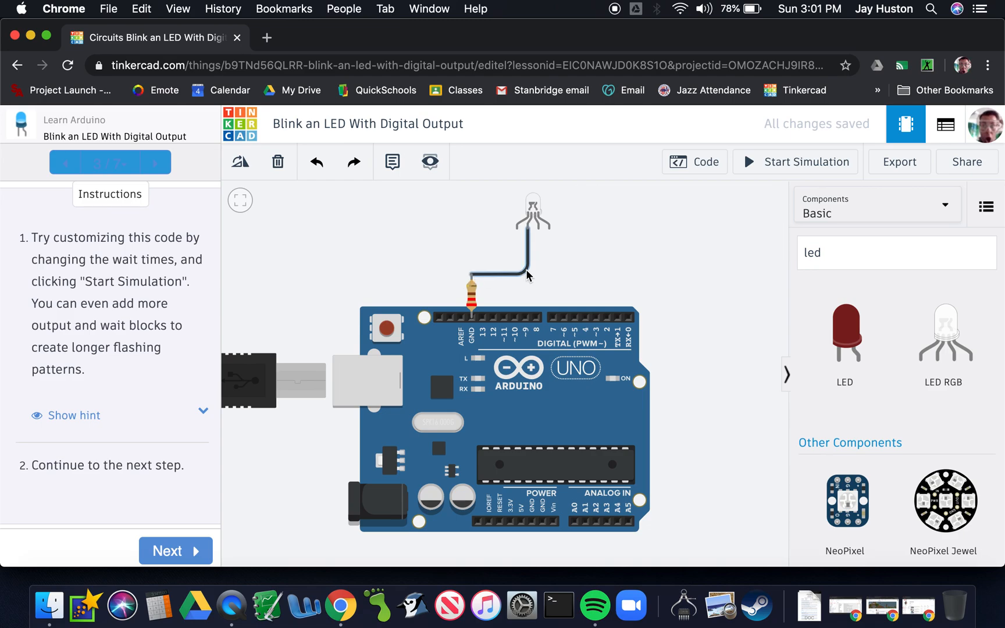
pyautogui.click(472, 298)
pyautogui.click(432, 276)
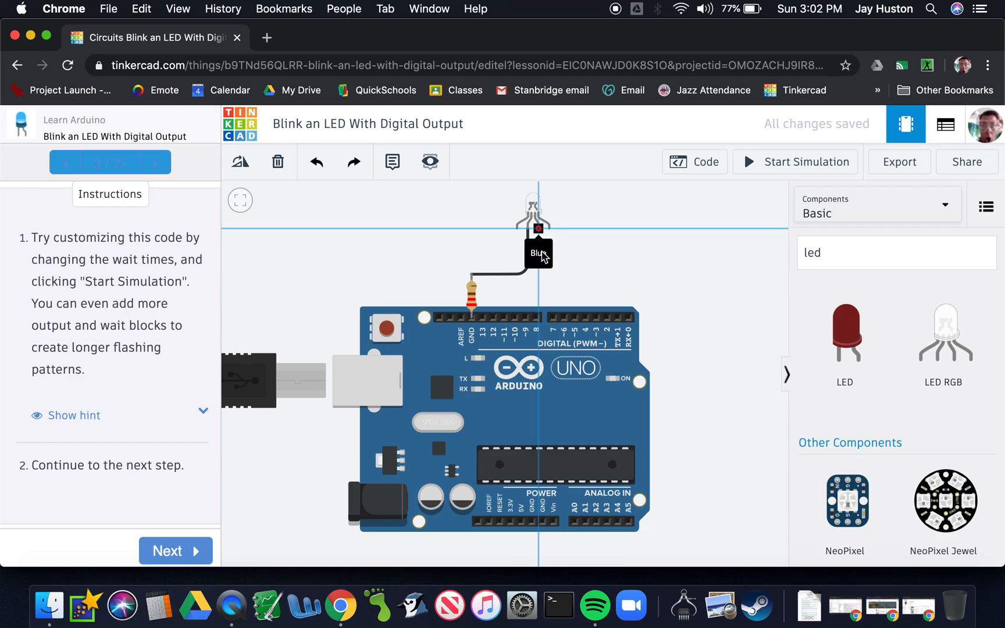
# Connect the RGB LED's blue leg to pin 7 with a red wire and test the circuit in the simulator.
pyautogui.click(539, 229)
pyautogui.click(553, 319)
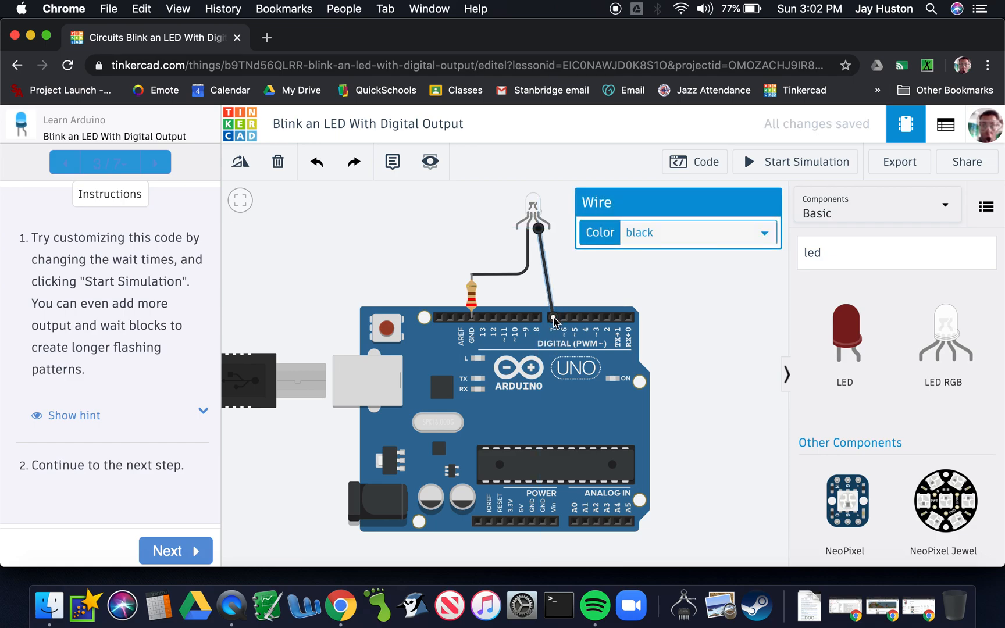
pyautogui.press('2')
pyautogui.click(605, 286)
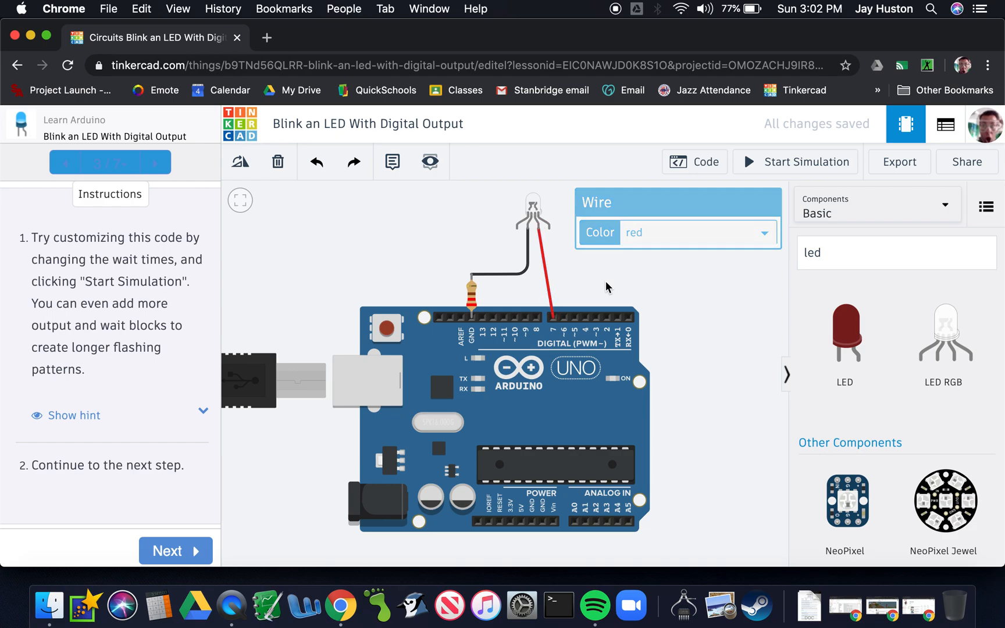
pyautogui.click(775, 165)
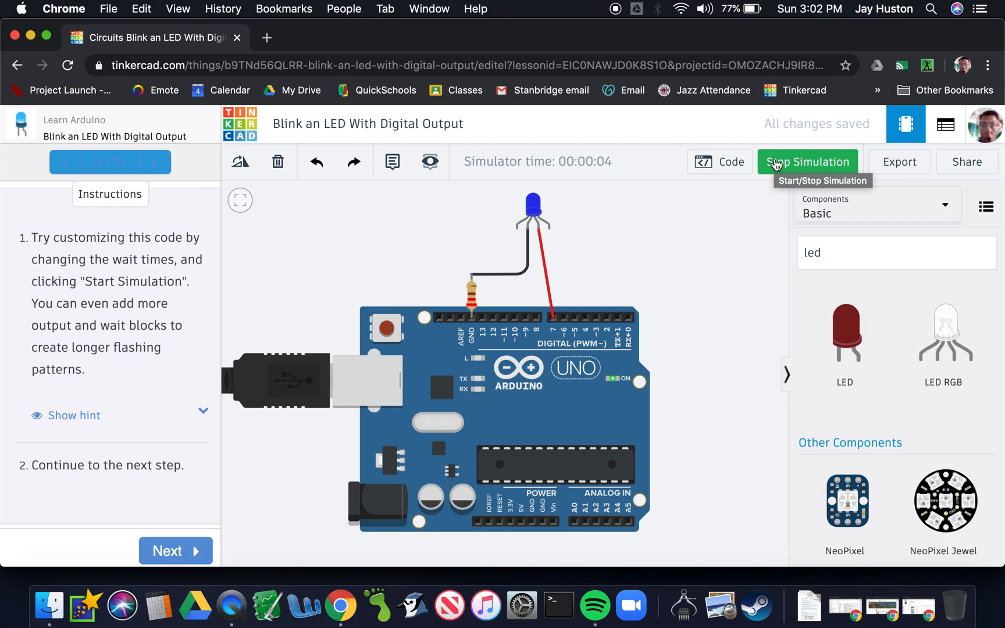
pyautogui.click(776, 165)
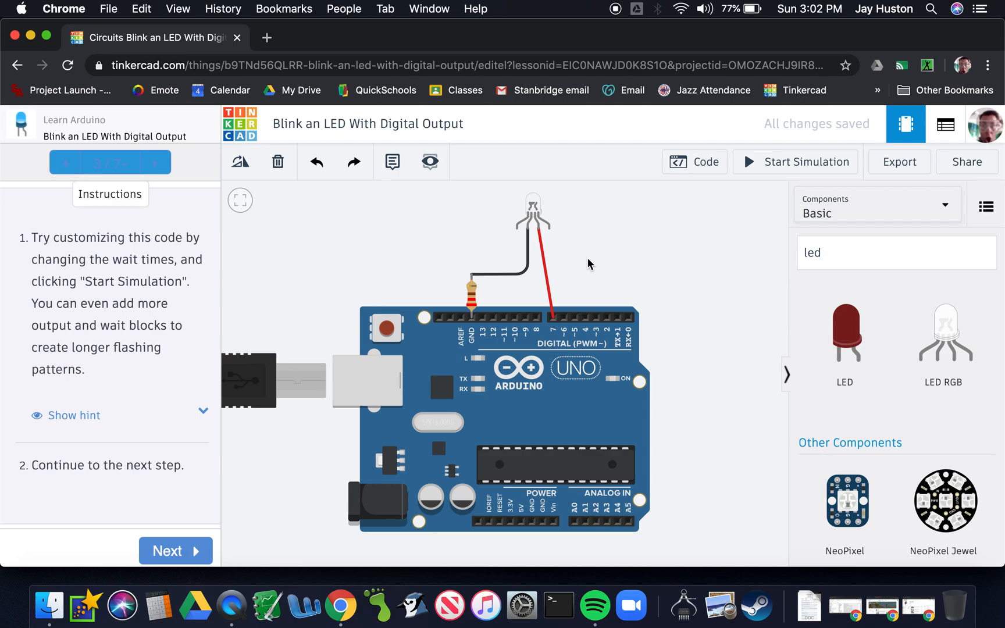
# Wire the RGB LED's outer leg beside the blue one to pin 2, bending the red wire around a corner.
pyautogui.click(549, 227)
pyautogui.click(610, 229)
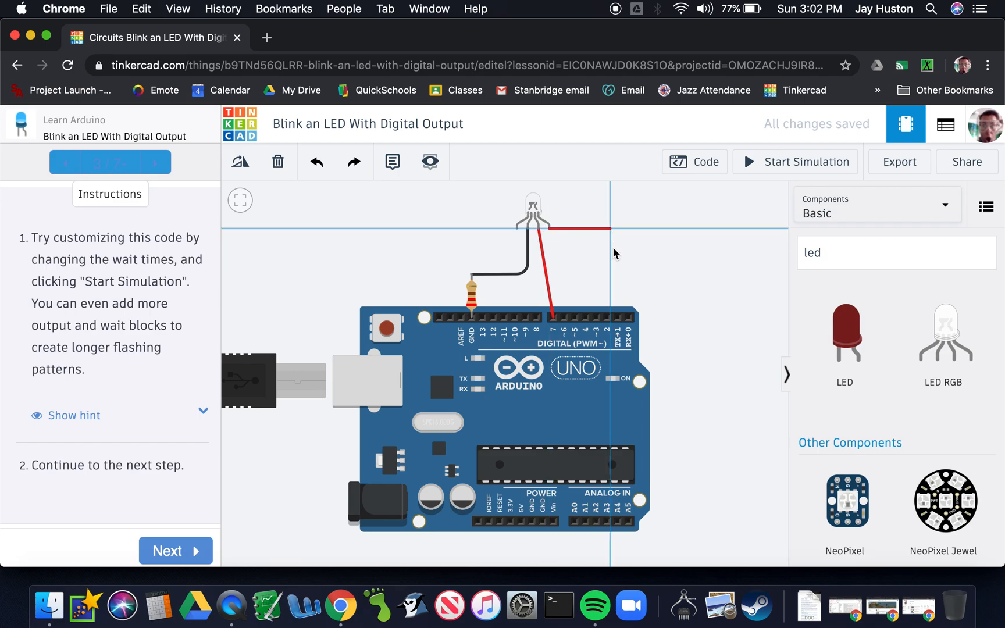
pyautogui.click(607, 318)
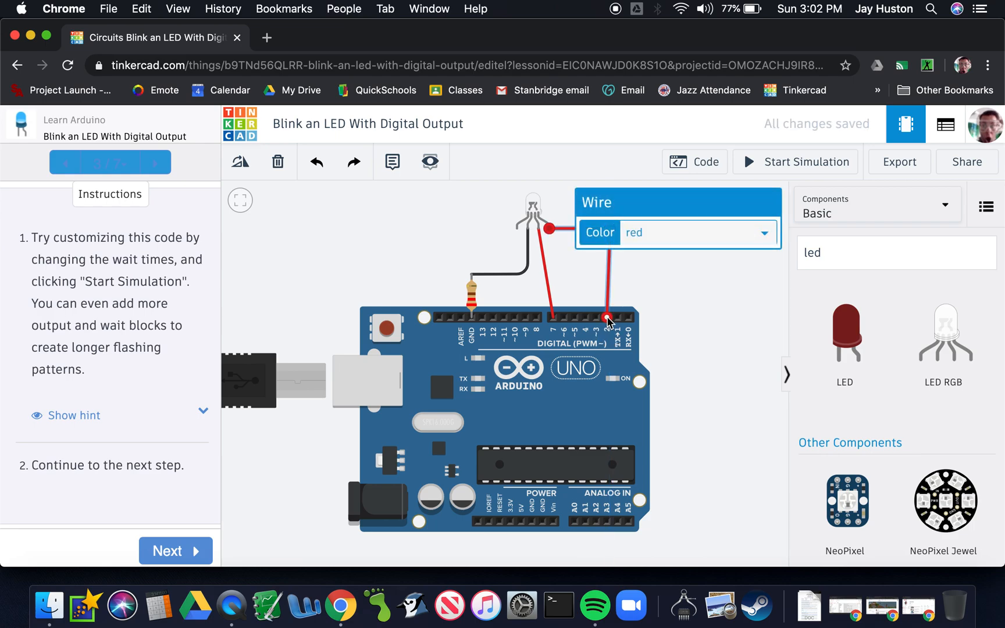
pyautogui.click(648, 287)
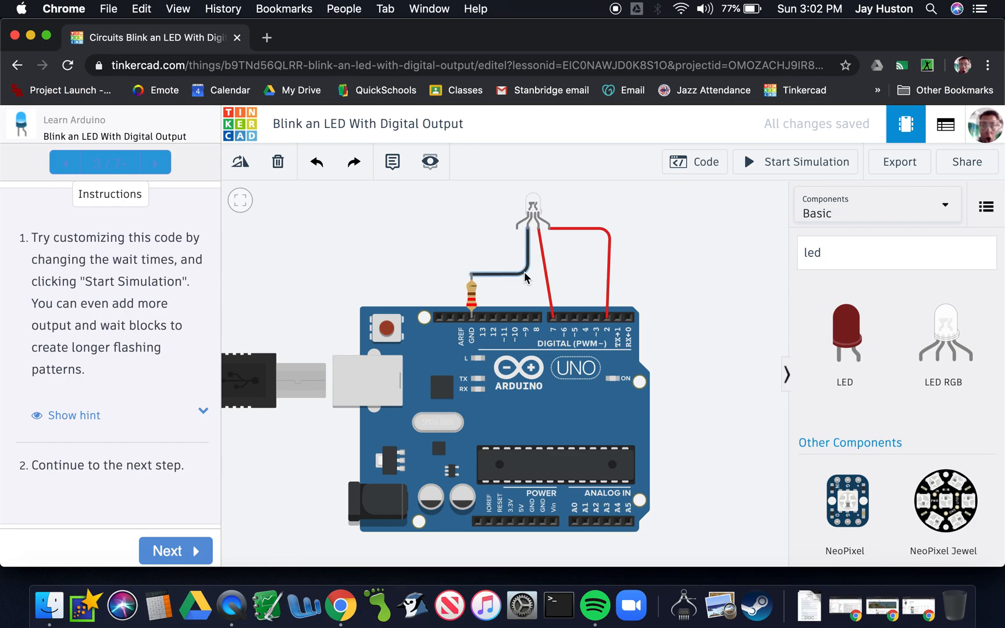
# Delete the 220 Ω resistor and place a new one from the component library at the Arduino's GND pin.
pyautogui.click(476, 292)
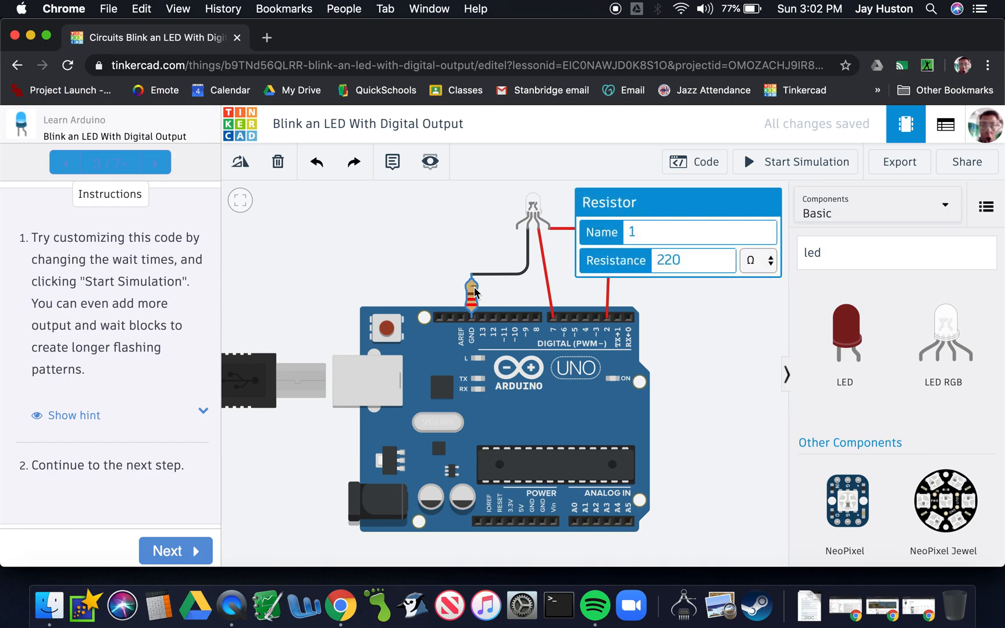
pyautogui.press('Delete')
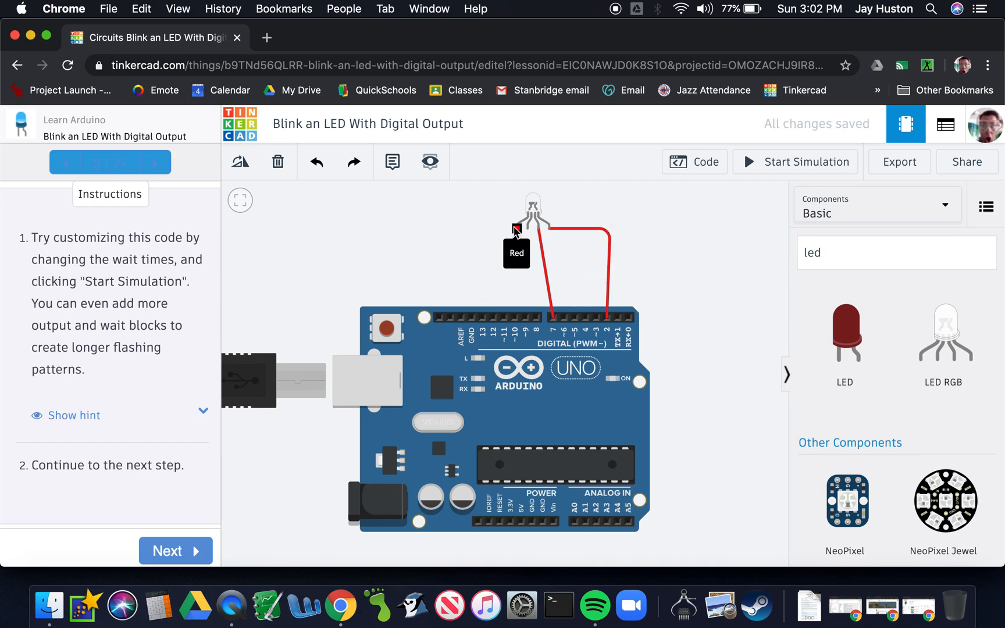
pyautogui.doubleClick(817, 251)
pyautogui.write('resisi')
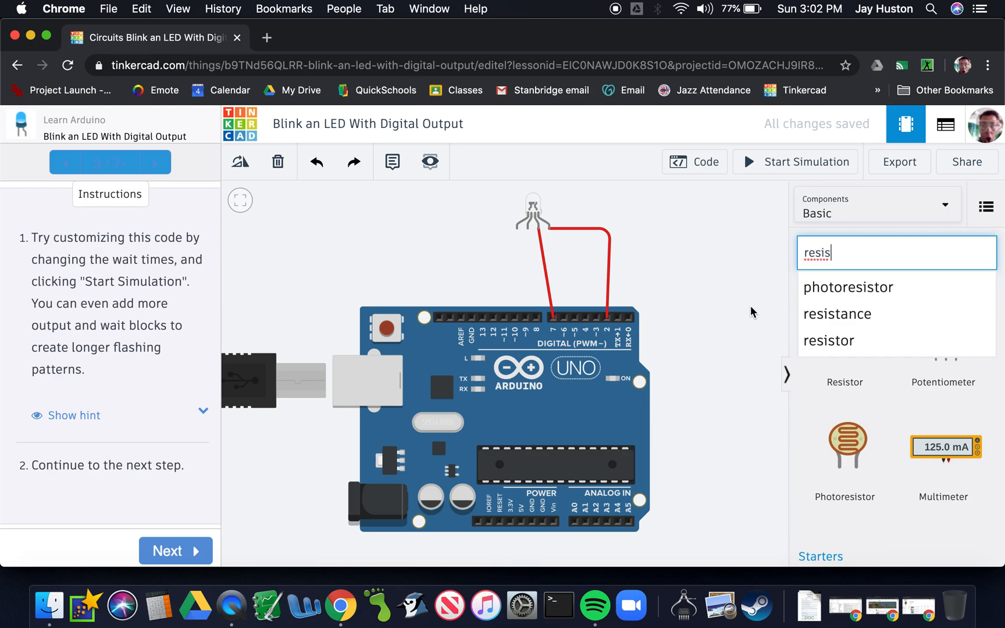
pyautogui.moveTo(853, 385); pyautogui.dragTo(473, 300)
# Connect the RGB LED's second leg to the new resistor with a bent black wire and test the circuit in the simulator.
pyautogui.click(527, 232)
pyautogui.click(525, 278)
pyautogui.click(472, 274)
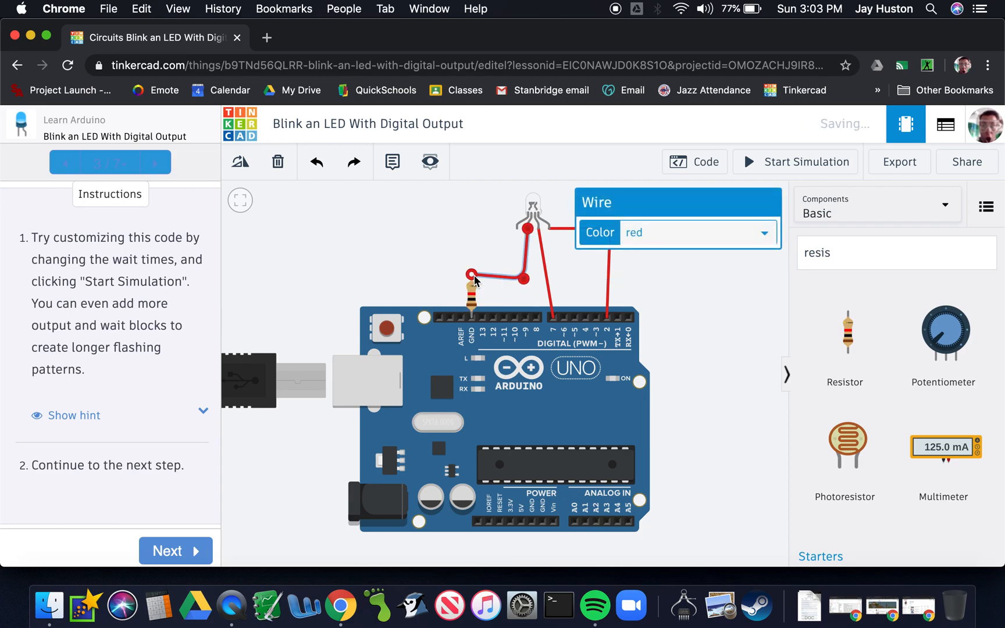
pyautogui.press('1')
pyautogui.click(666, 293)
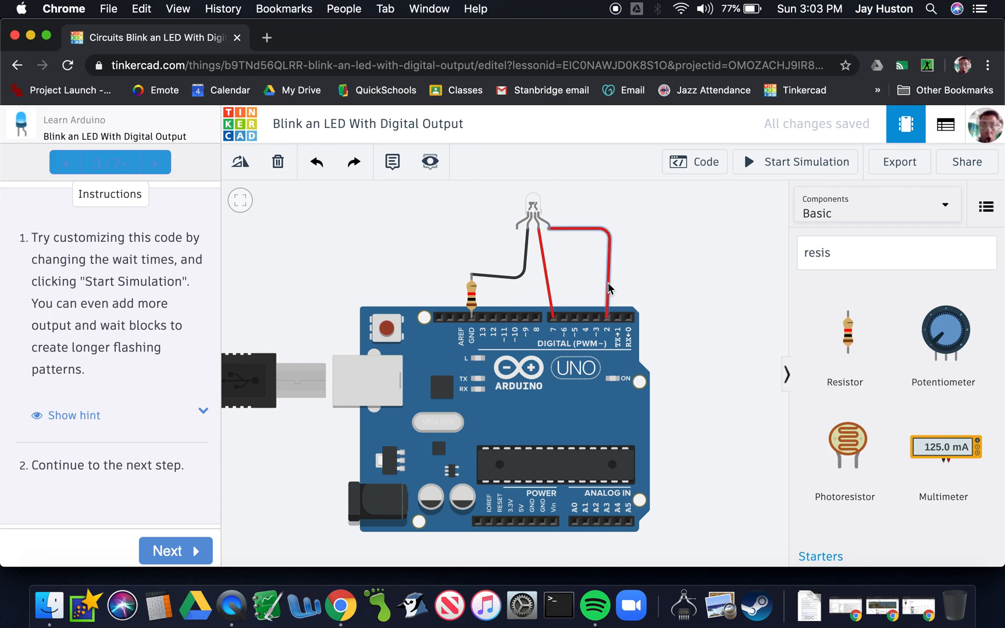
pyautogui.click(763, 165)
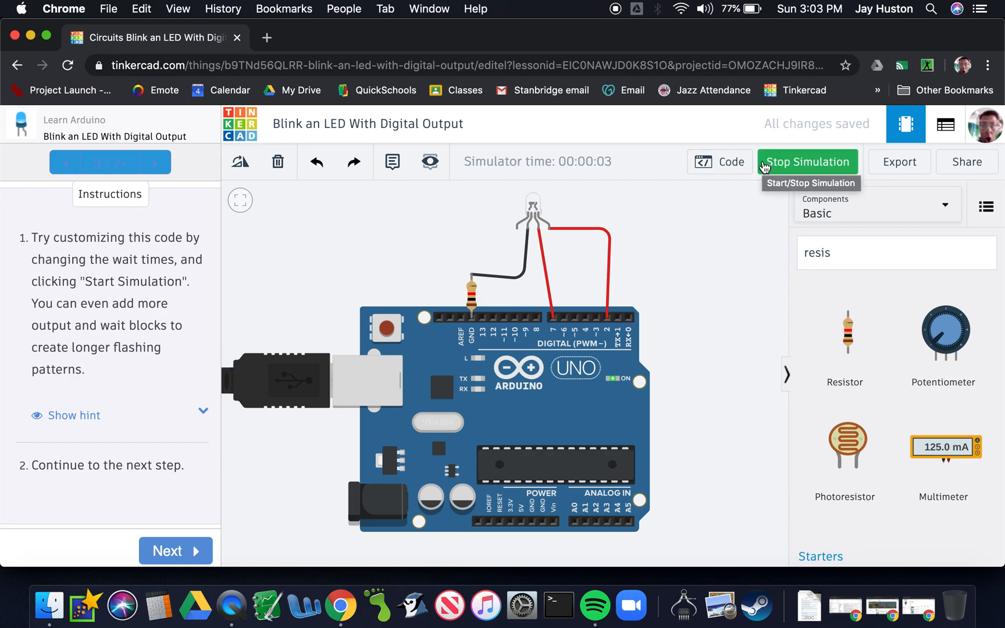
pyautogui.click(764, 167)
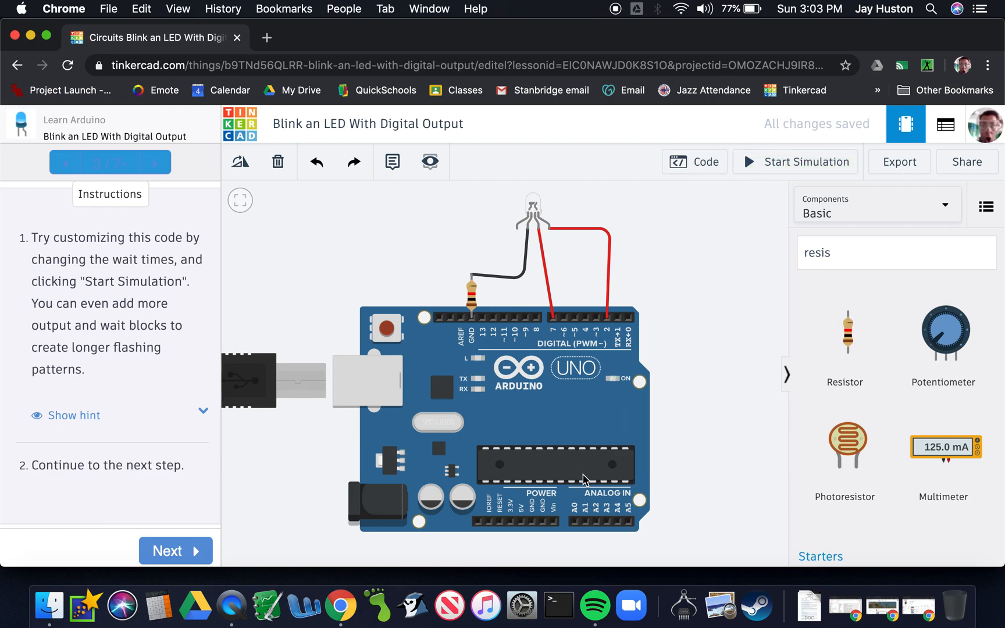
# Open the code, duplicate the pin 7 HIGH block with the blocks beneath it and attach the copy to the program's end.
pyautogui.click(701, 166)
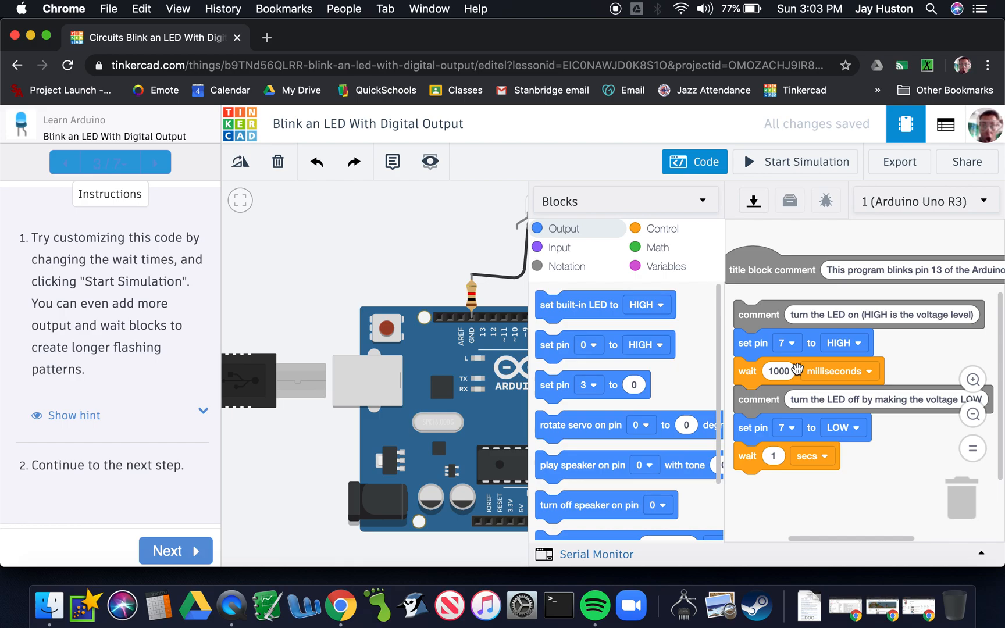
pyautogui.rightClick(750, 350)
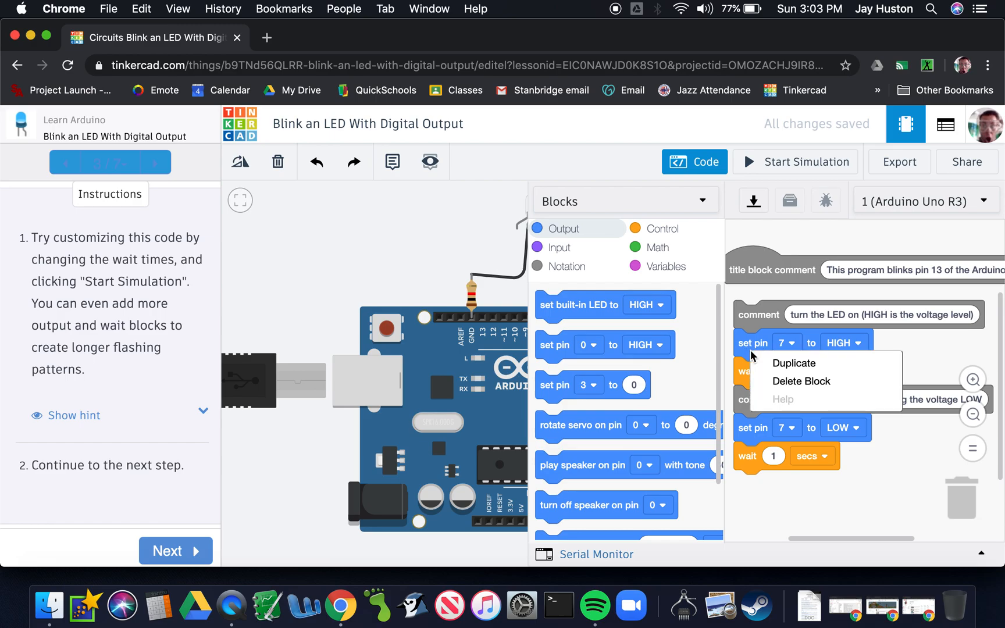
pyautogui.click(792, 364)
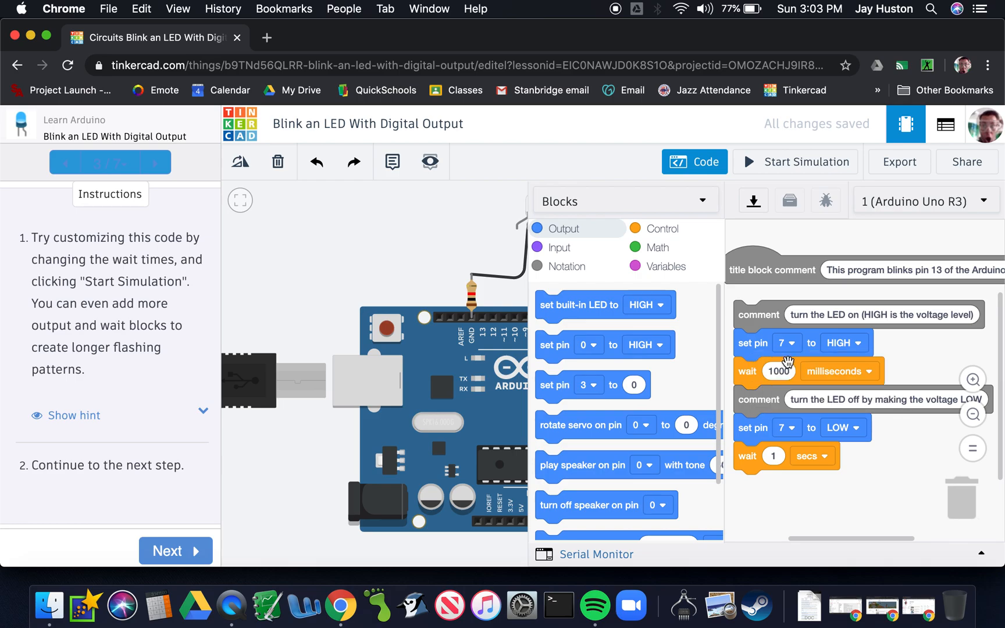
pyautogui.click(771, 464)
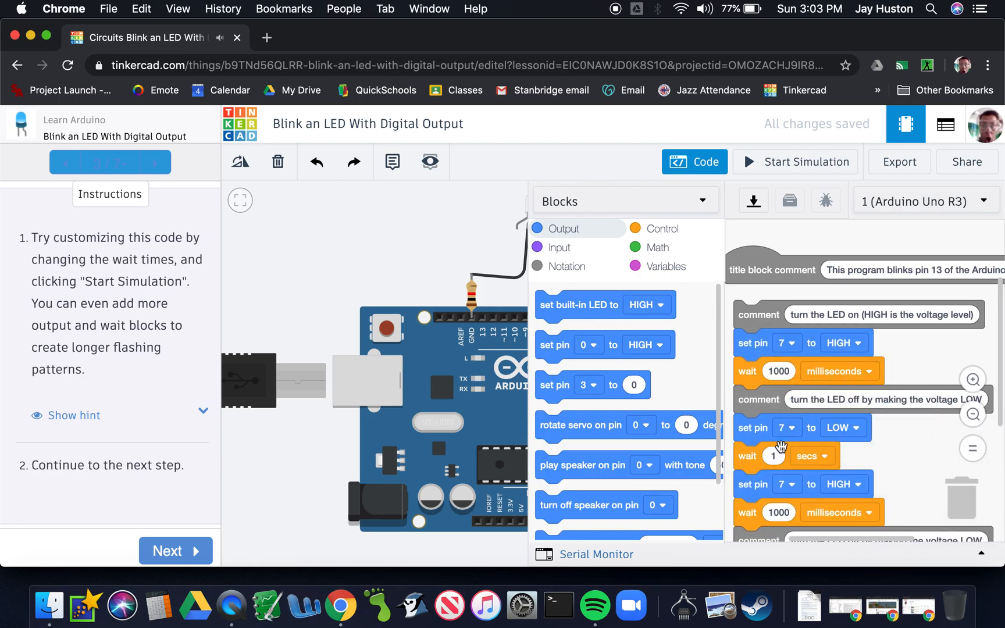
# Set the duplicated HIGH block to pin 2.
pyautogui.scroll(-8, 780, 446)
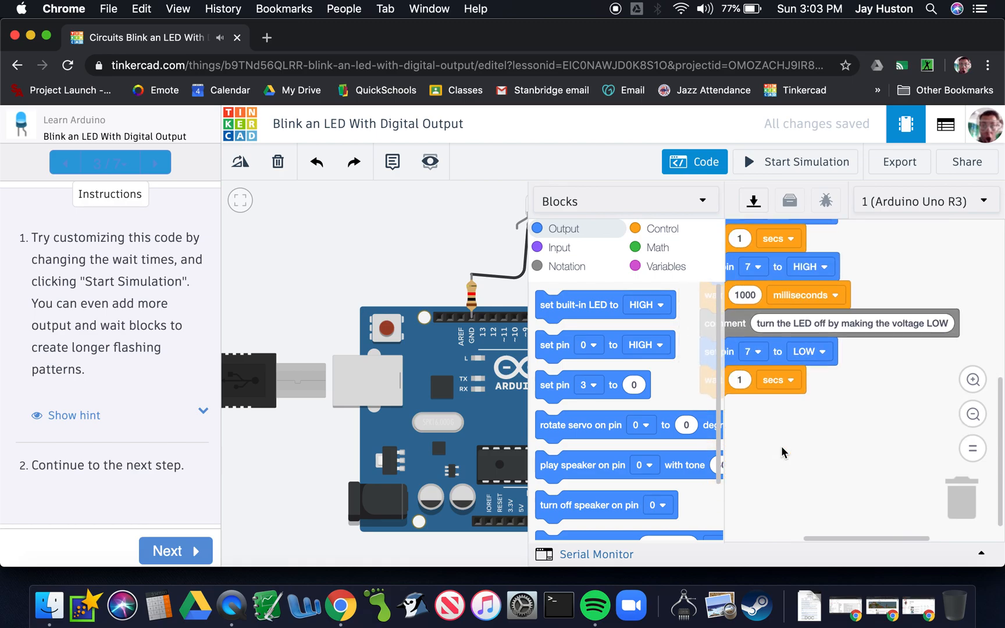
pyautogui.scroll(5, 782, 452)
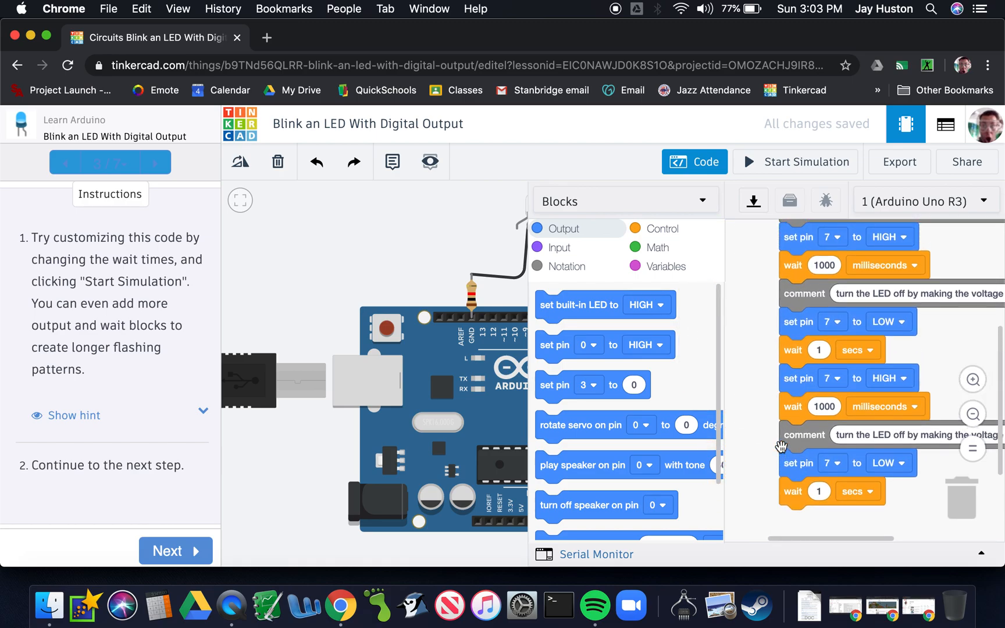
pyautogui.click(837, 387)
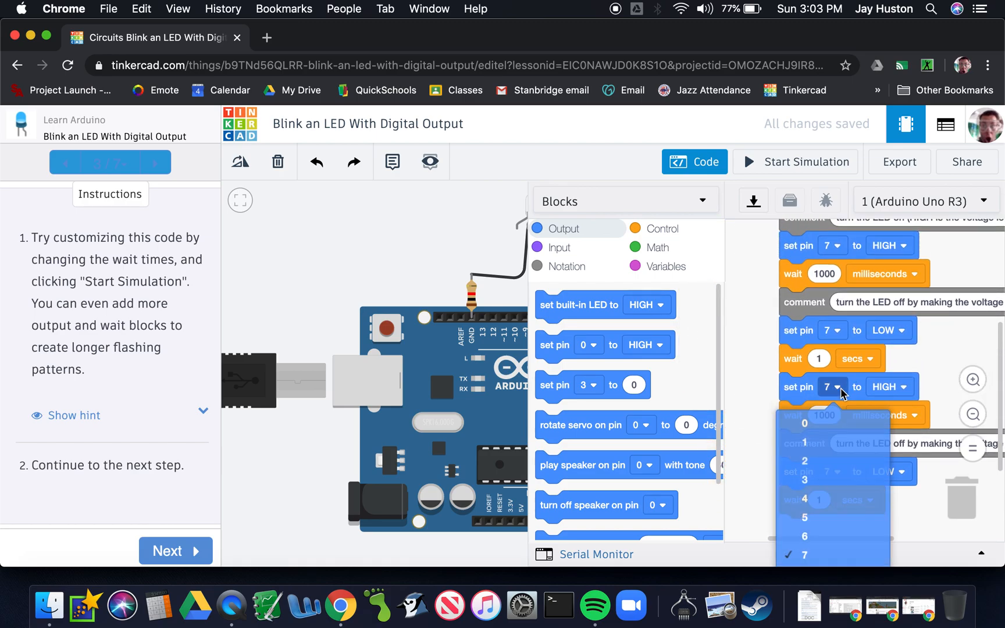
pyautogui.click(812, 463)
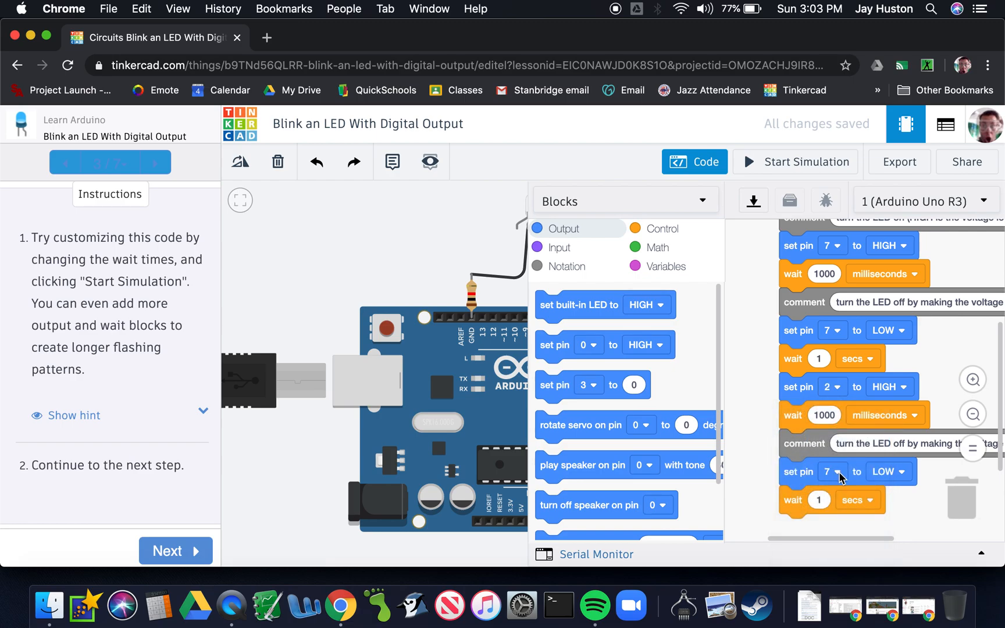
# Set the LOW block at the end of the program to pin 2 and close the code editor.
pyautogui.click(838, 472)
pyautogui.click(813, 547)
pyautogui.click(699, 164)
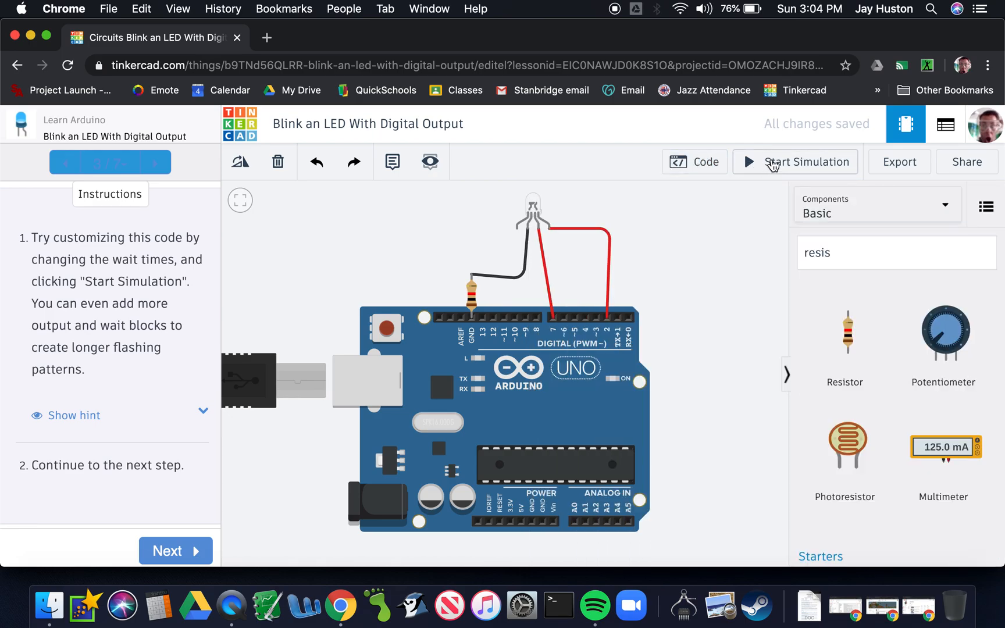
# Run the simulation, compare the RGB LED's blinking with the pin 7 and pin 2 code blocks, and stop it.
pyautogui.click(773, 162)
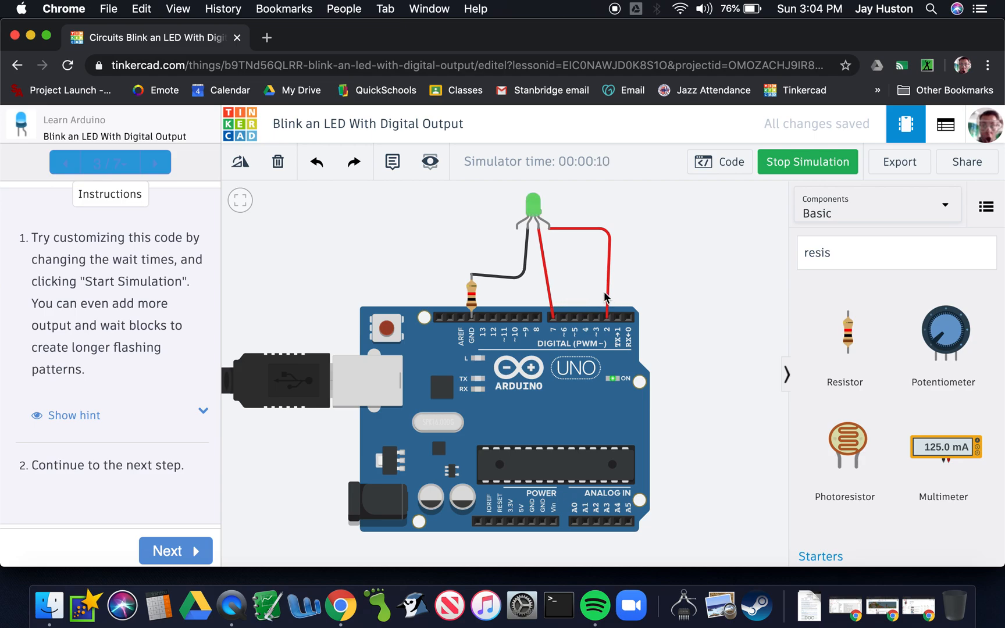
pyautogui.click(718, 167)
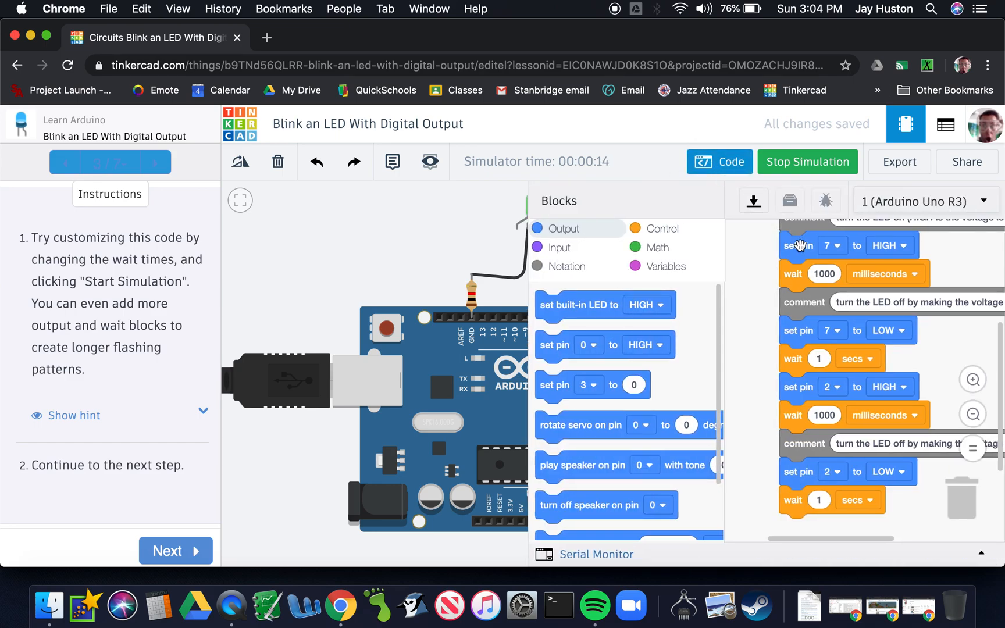
pyautogui.moveTo(429, 265); pyautogui.dragTo(371, 264)
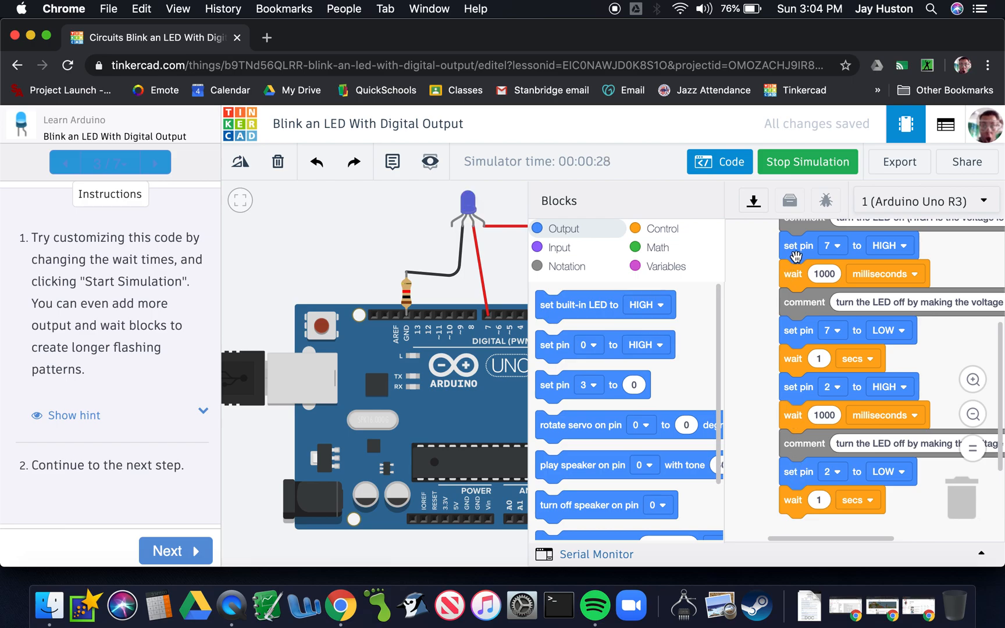
pyautogui.click(800, 164)
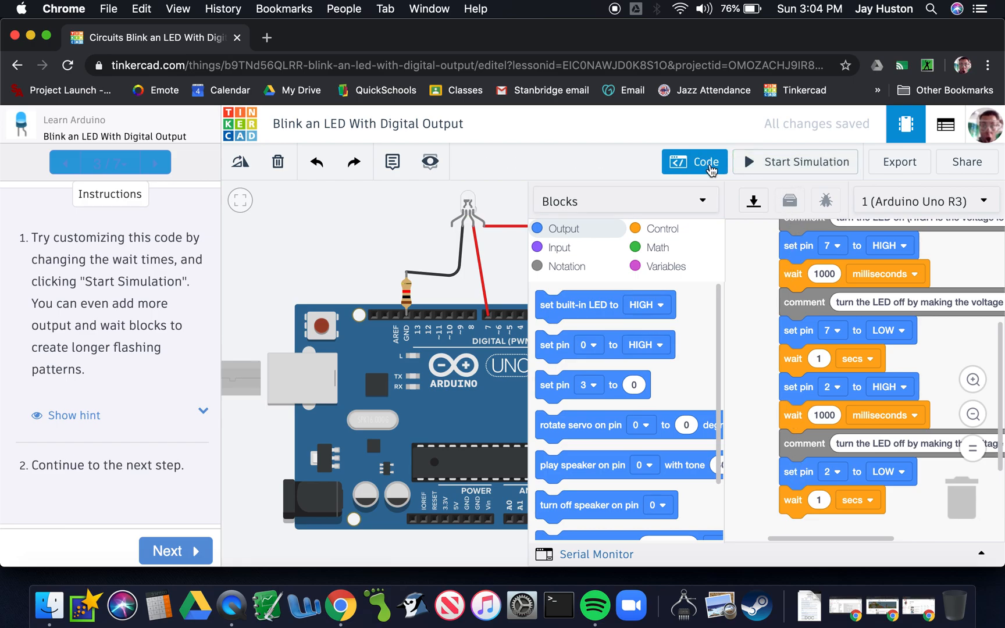
# Hide the code, inspect the RGB LED's wiring, and run the simulation again with the whole circuit in view before stopping it.
pyautogui.click(698, 162)
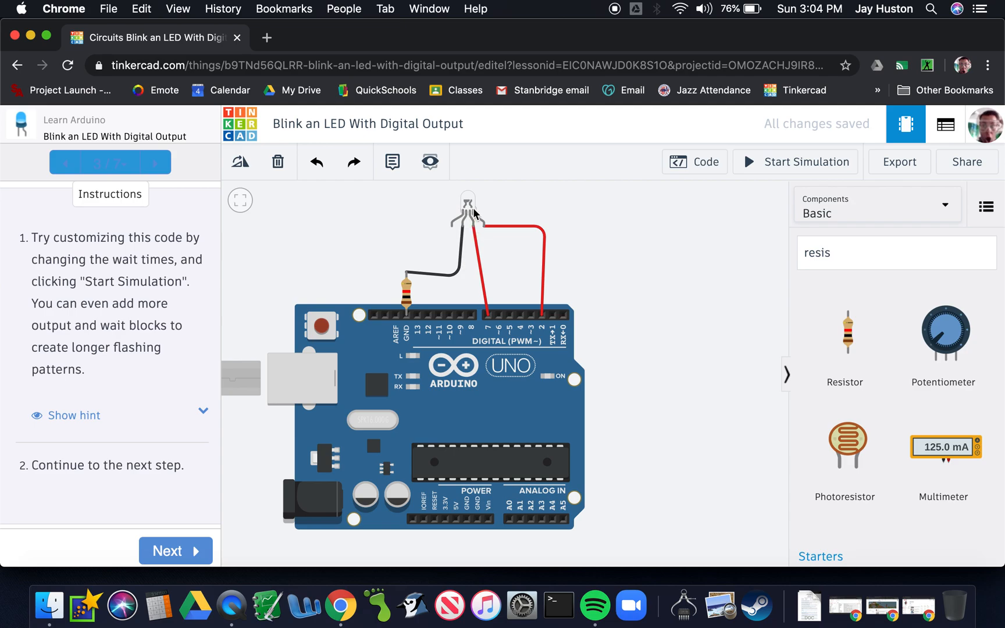
pyautogui.click(488, 230)
pyautogui.click(753, 162)
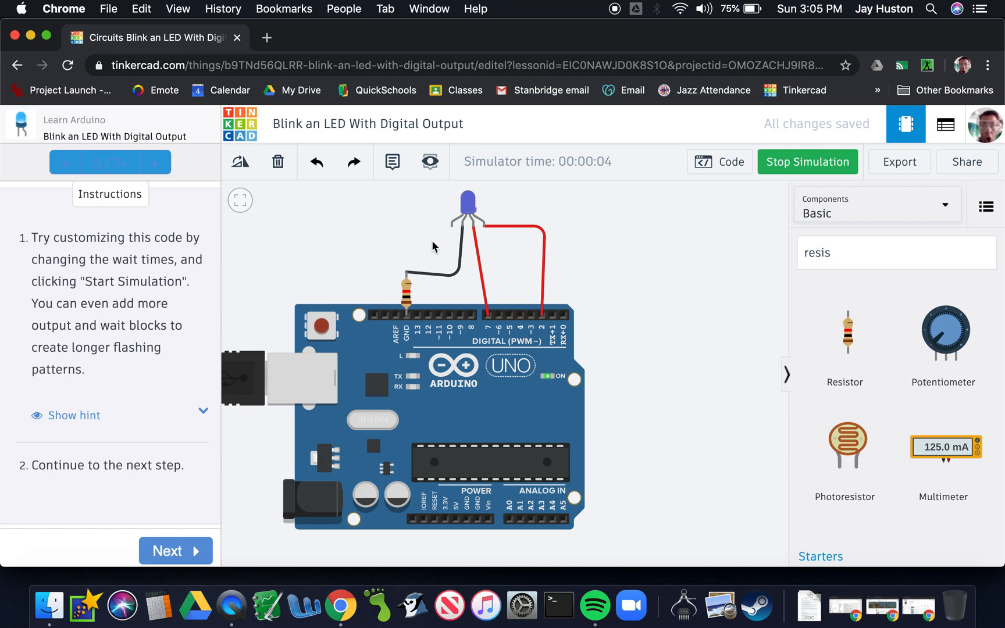
pyautogui.click(791, 165)
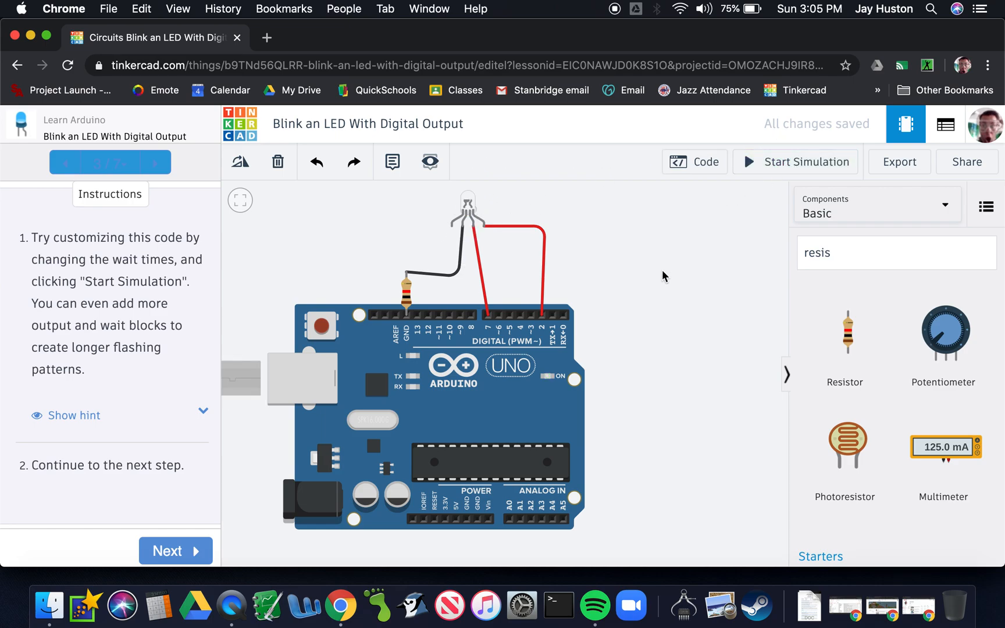
# Examine the whole block program for pins 7 and 2 in the code editor and return to the circuit view.
pyautogui.click(699, 165)
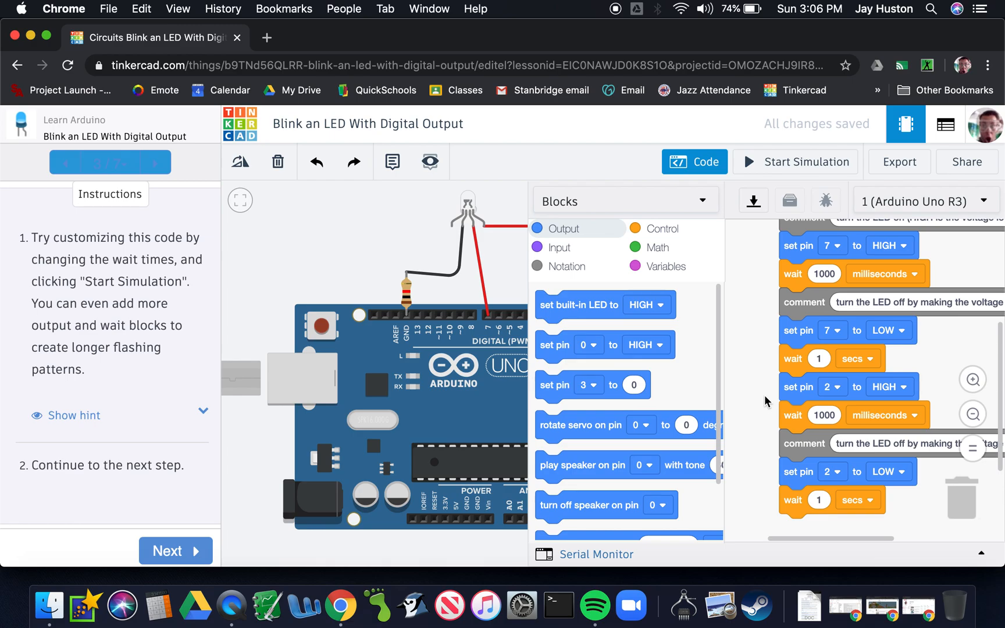
pyautogui.click(974, 414)
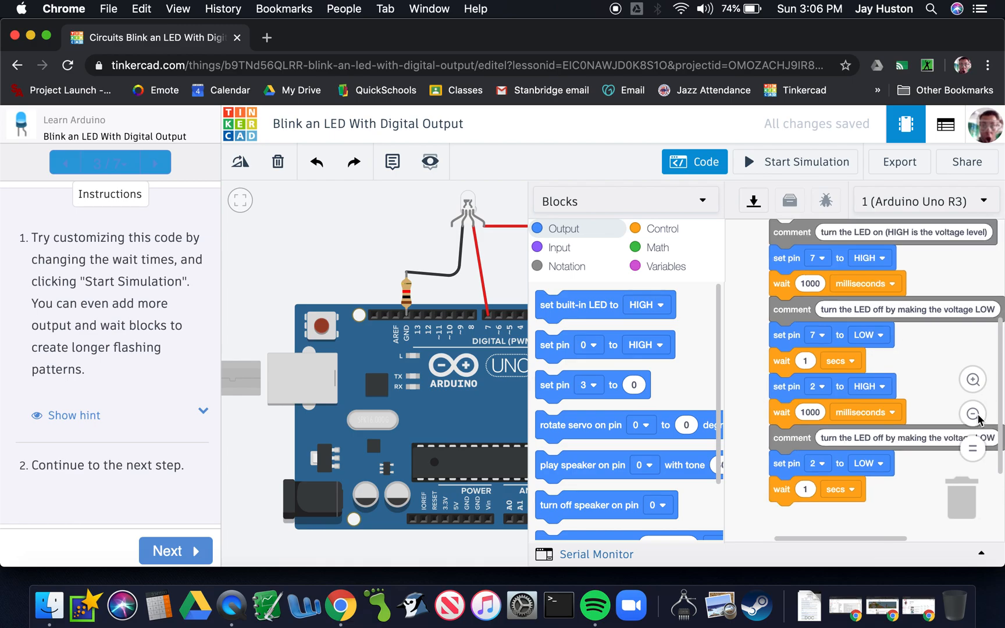
pyautogui.click(974, 414)
pyautogui.click(974, 414)
pyautogui.click(974, 414)
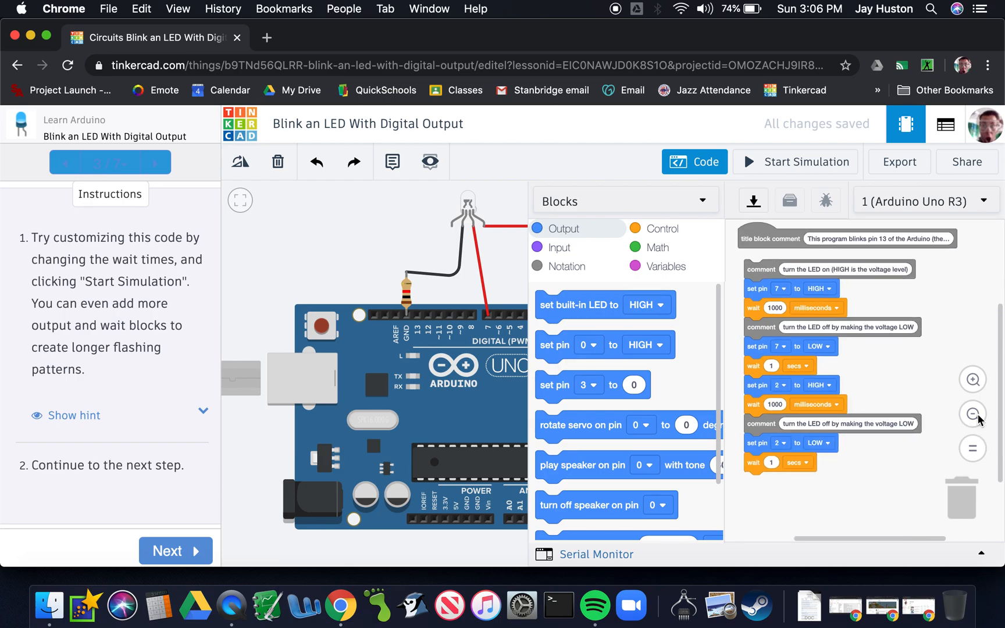
pyautogui.click(974, 414)
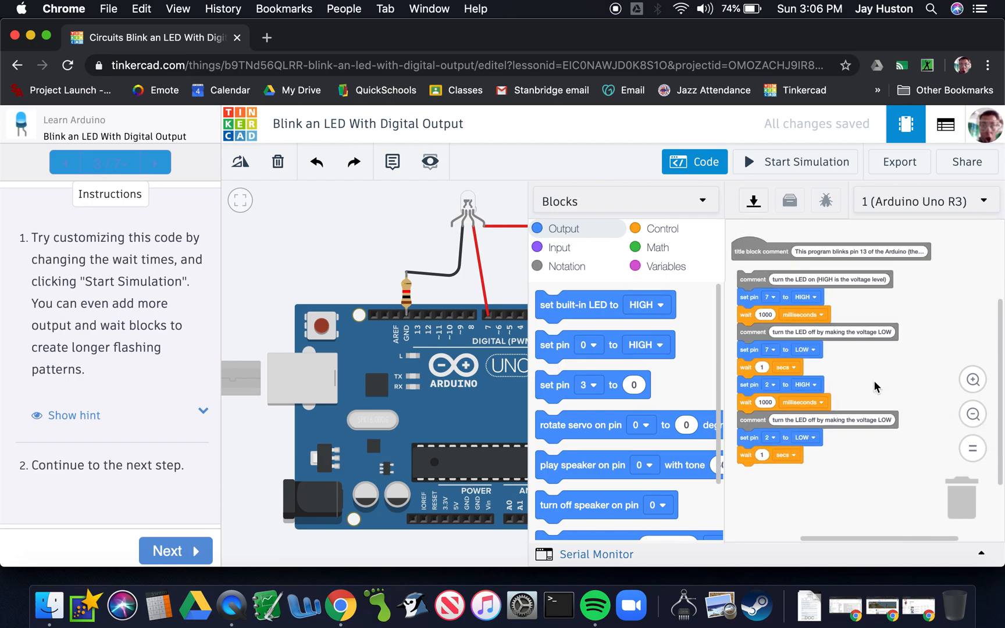
pyautogui.moveTo(874, 388); pyautogui.dragTo(883, 337)
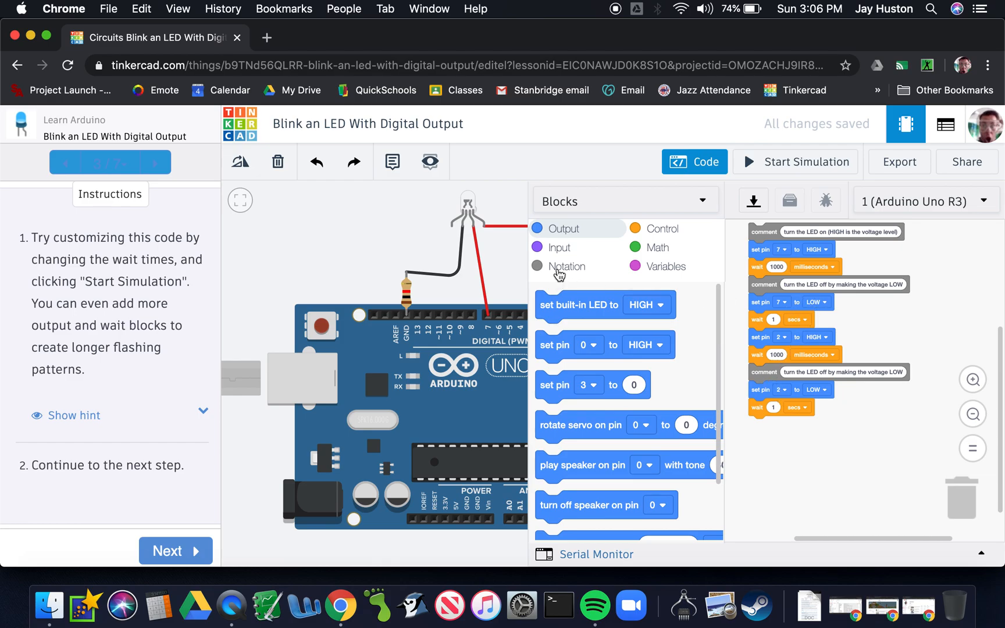
pyautogui.click(703, 166)
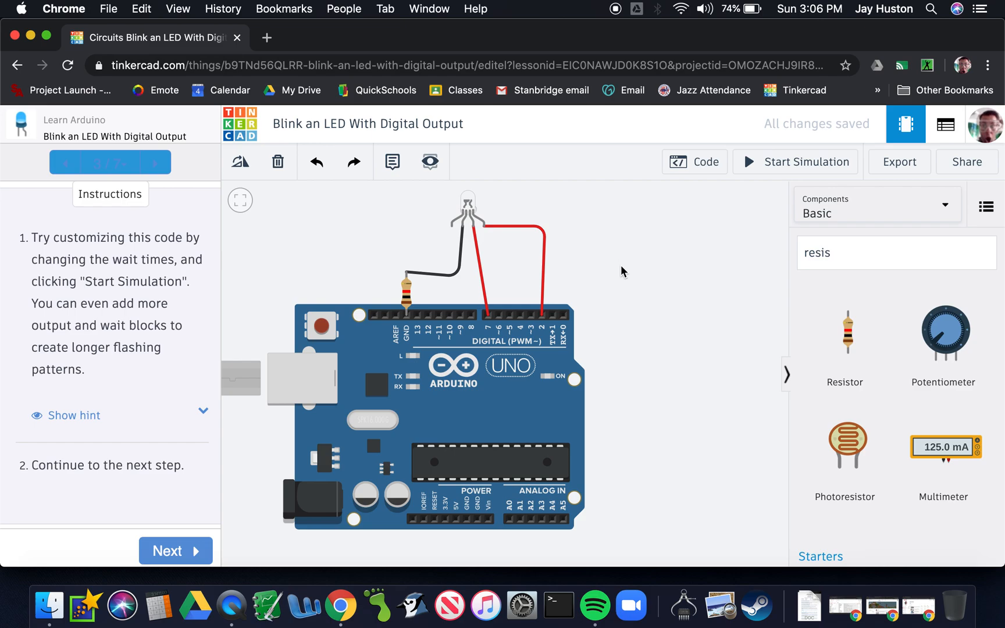